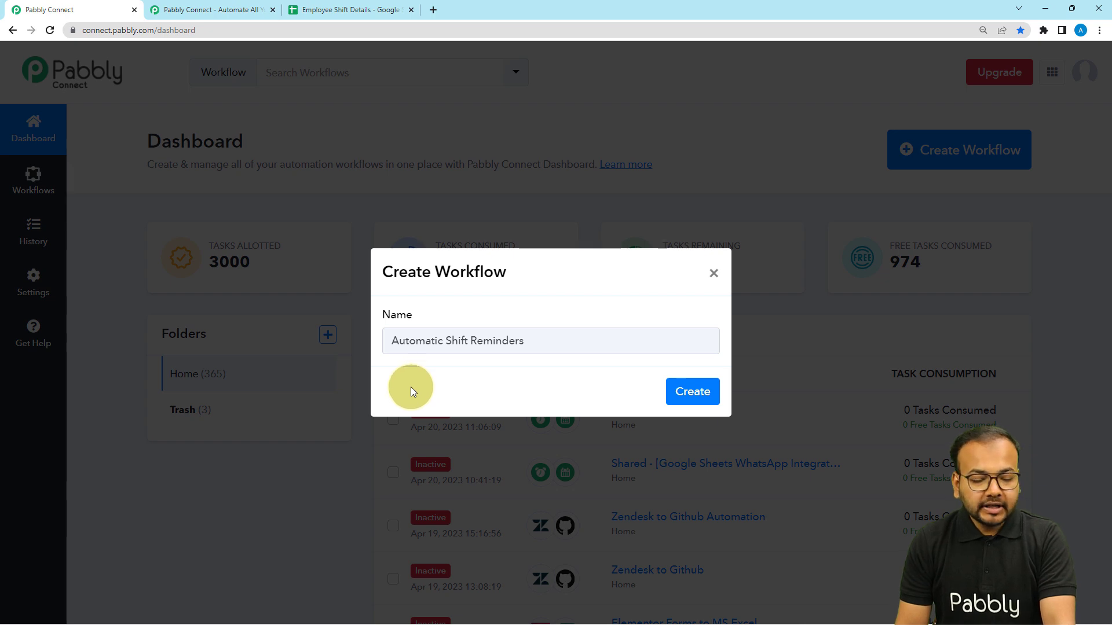
Create the workflow named Automatic Shift Reminders and open its trigger step for choosing an app
left_click(677, 405)
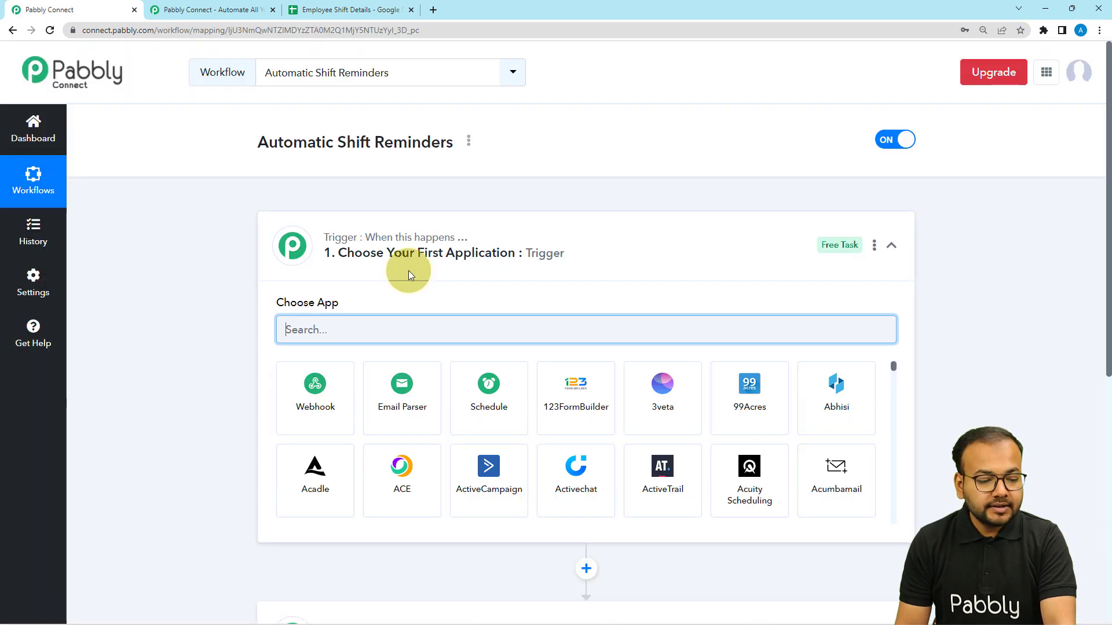
left_click(409, 261)
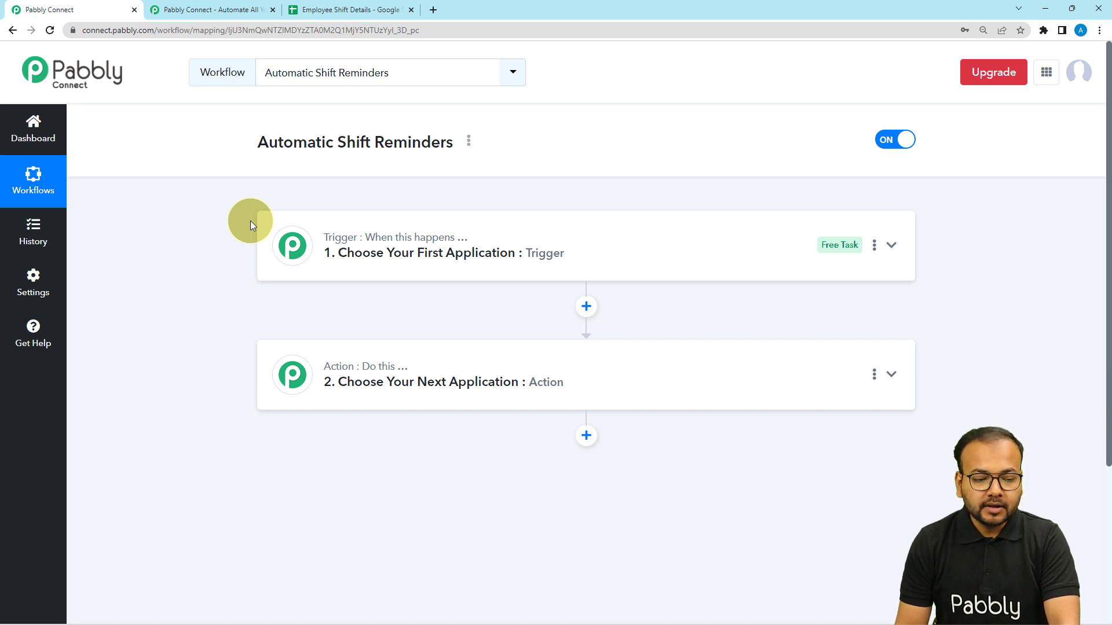
left_click(293, 255)
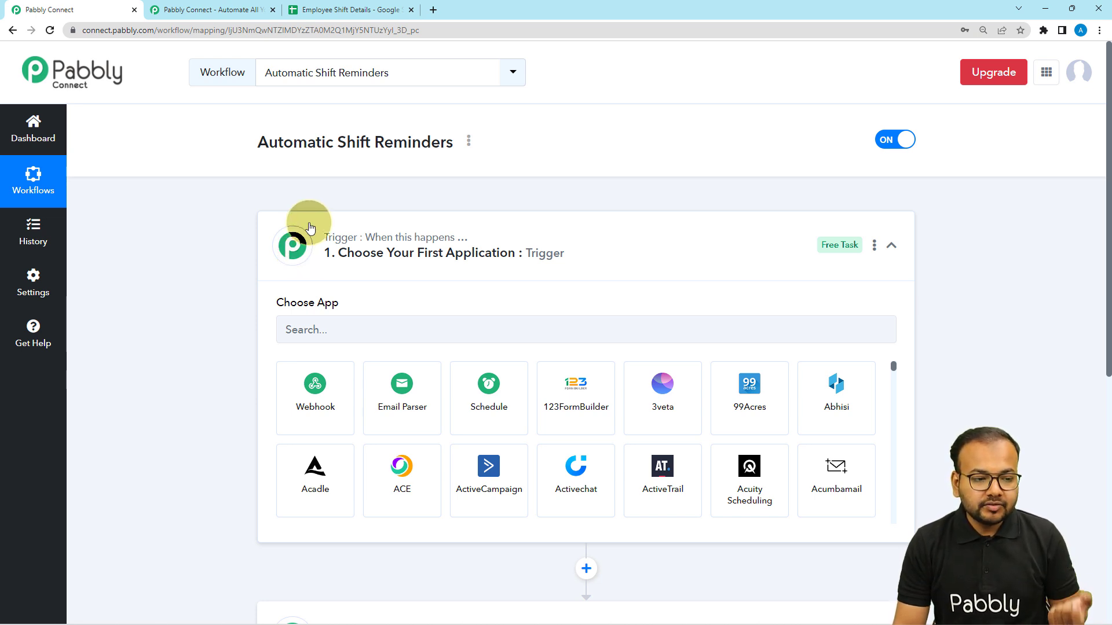
Switch to the Employee Shift Details spreadsheet in Google Sheets and examine the first employee's date and shift timings
left_click(338, 10)
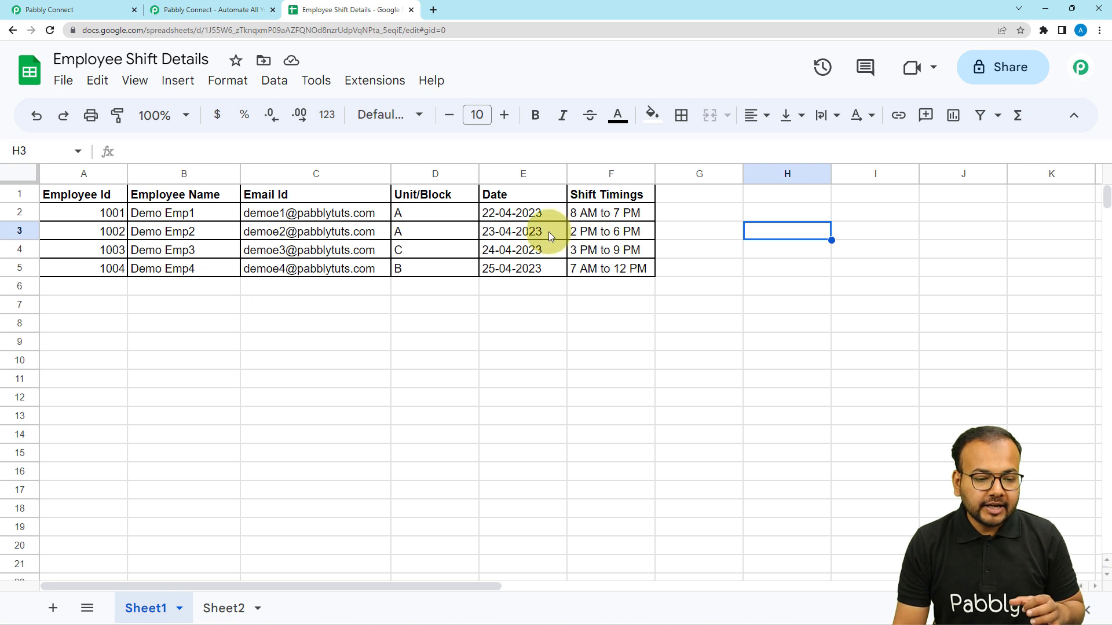
left_click(524, 216)
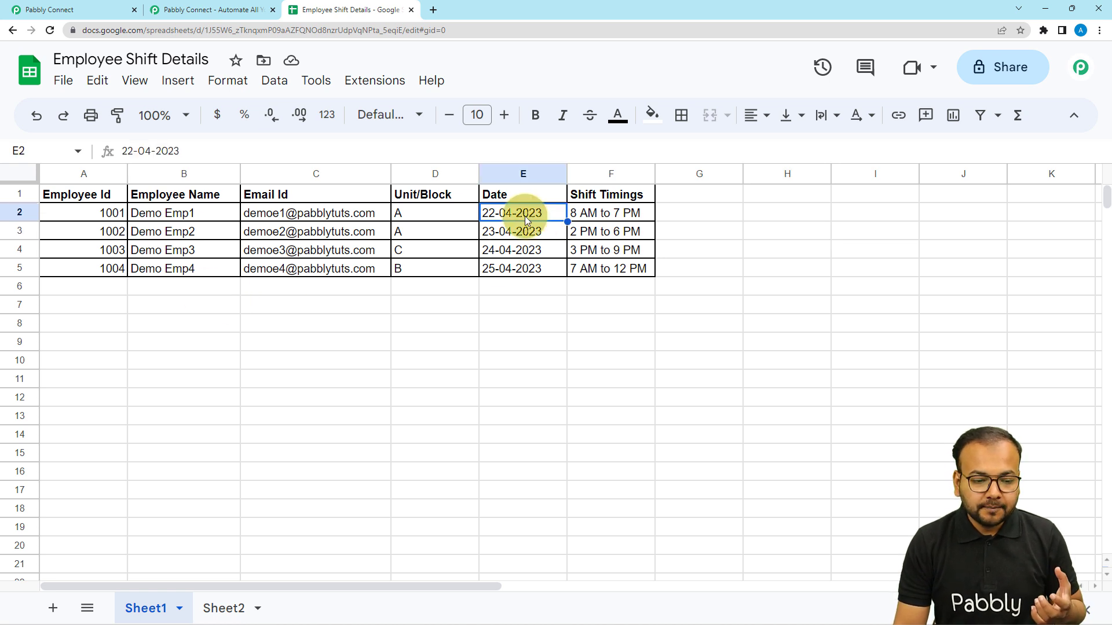
left_click(594, 216)
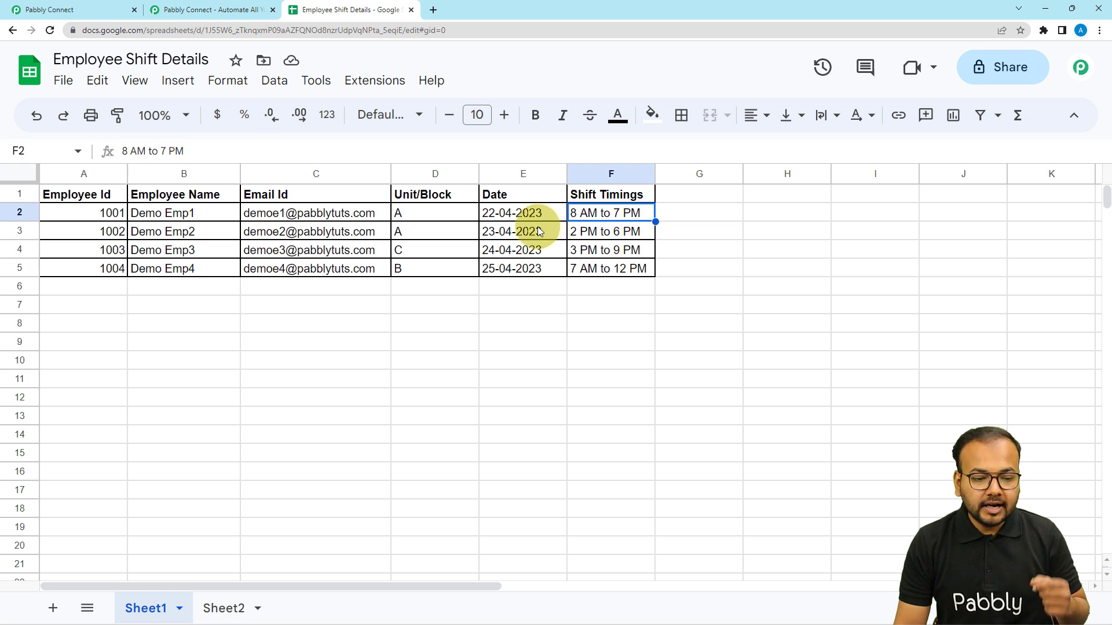
left_click(502, 219)
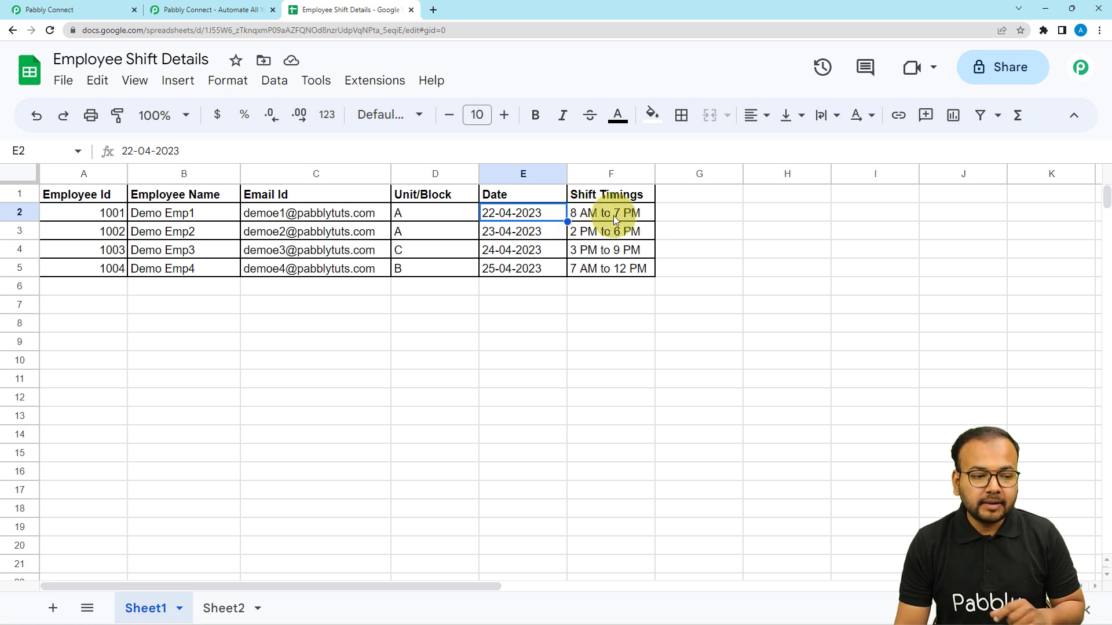
Back in Pabbly Connect, choose Schedule by Pabbly as the trigger app and set the workflow to run every day
left_click(52, 10)
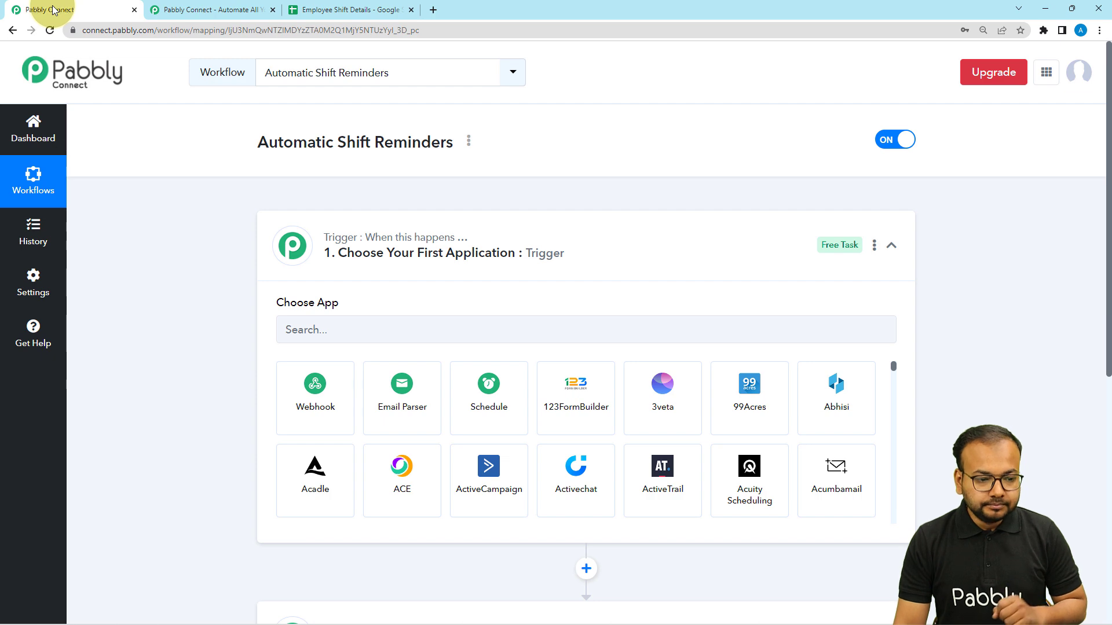
scroll(162, 241, "down", 3)
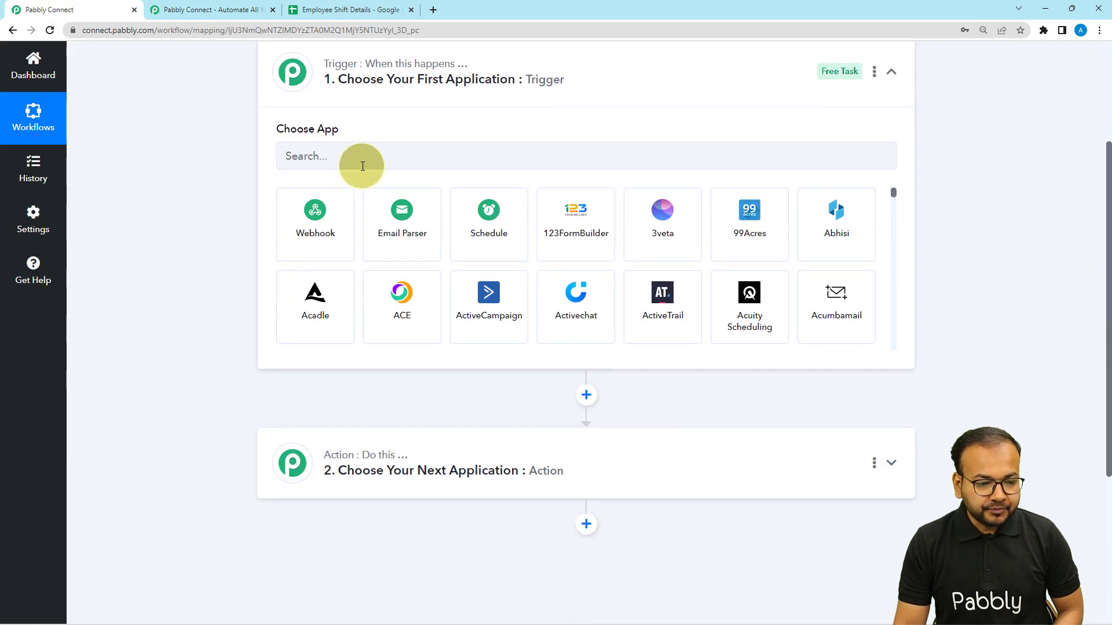
left_click(485, 249)
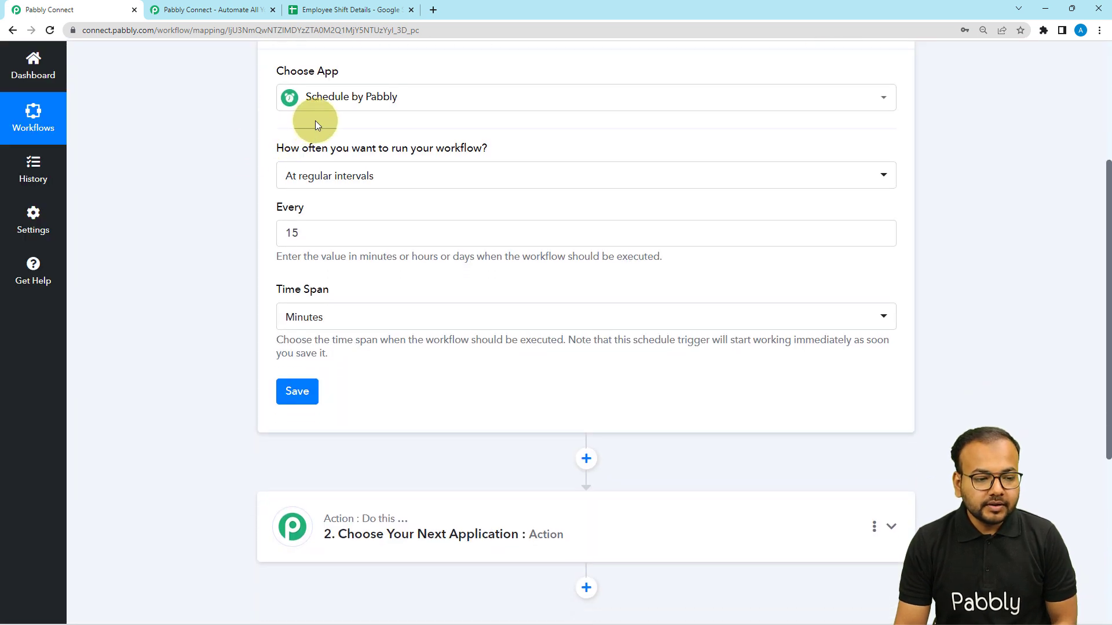
mouse_move(373, 157)
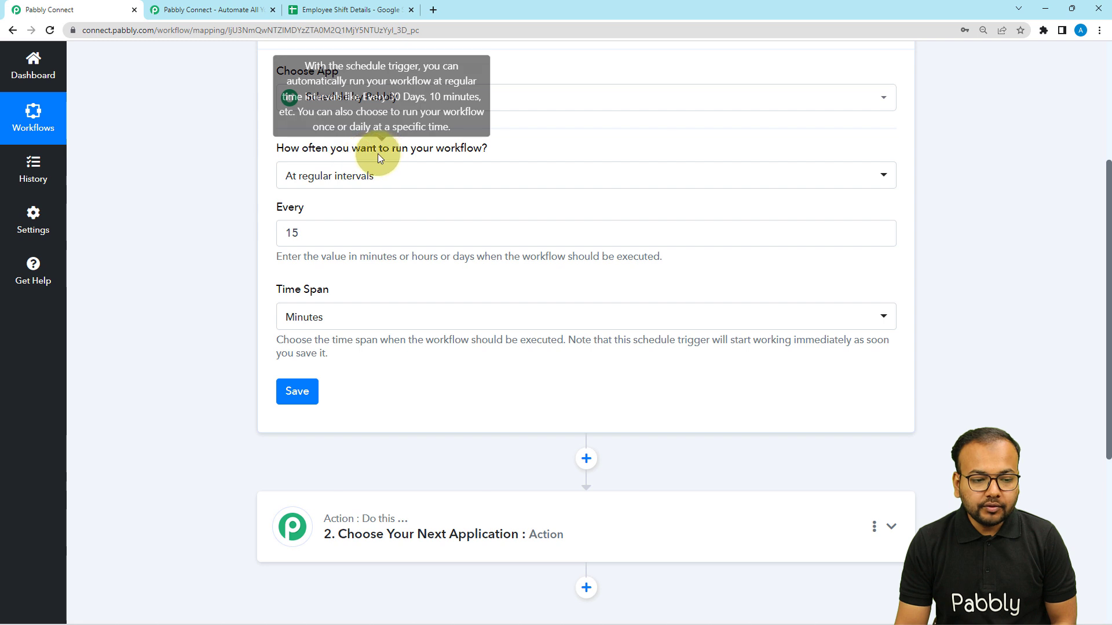
left_click(433, 184)
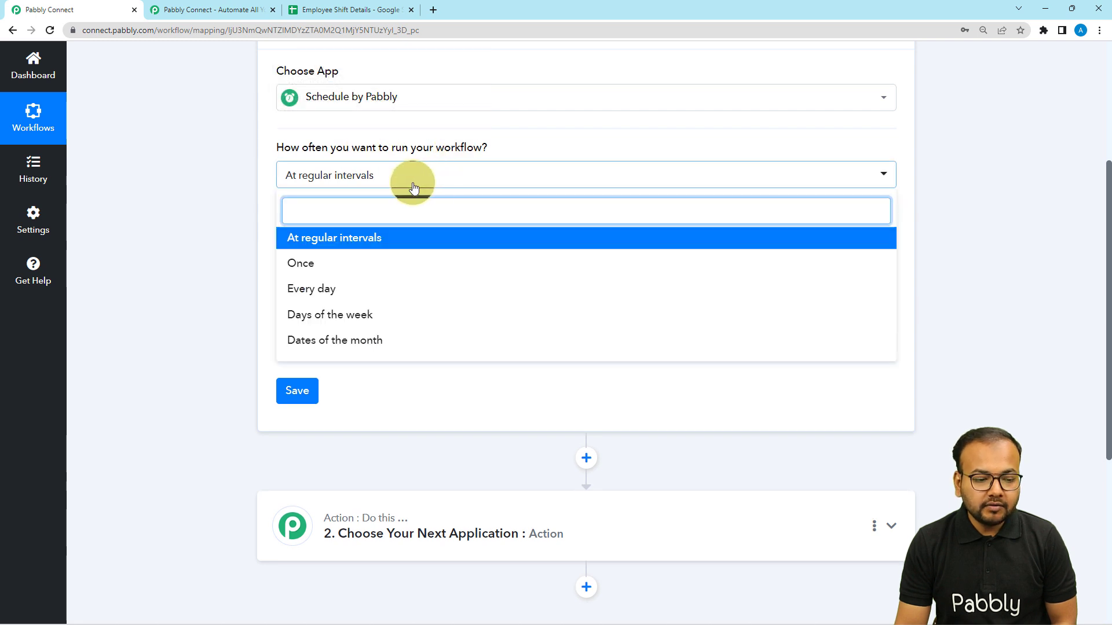
left_click(342, 294)
Set the daily trigger time to 10:00 AM and save the schedule, dismissing the confirmation
left_click(294, 237)
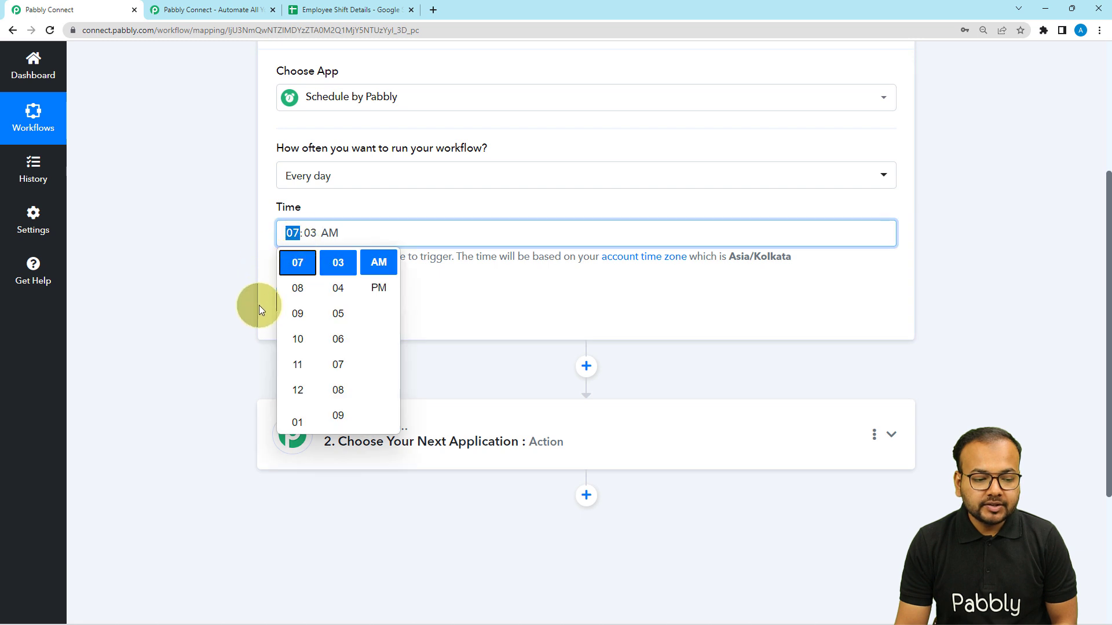
left_click(297, 339)
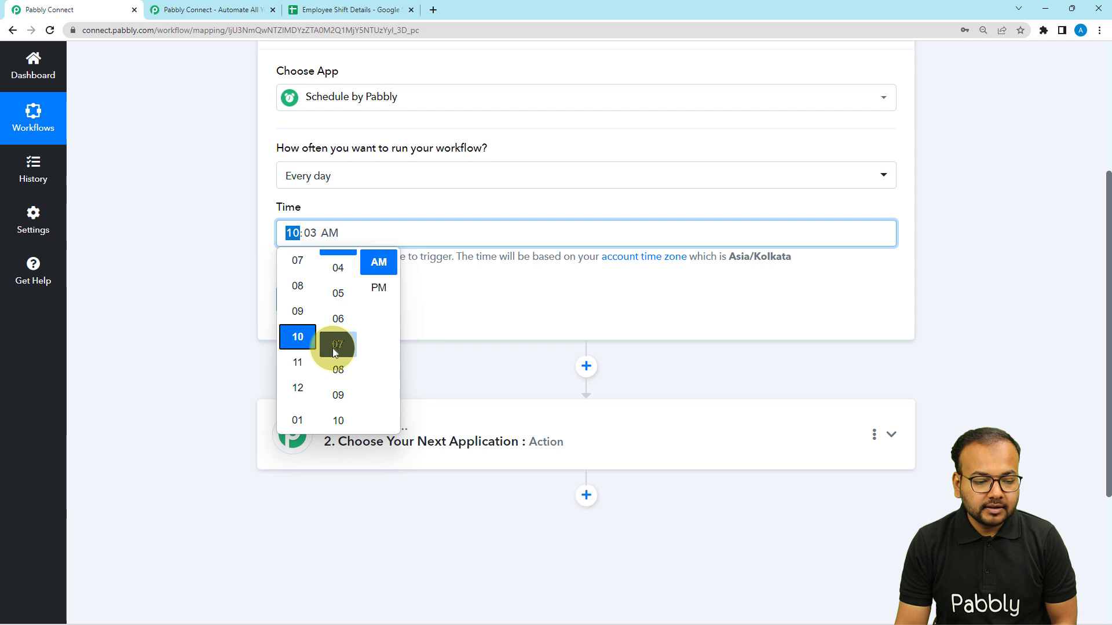
scroll(334, 352, "up", 3)
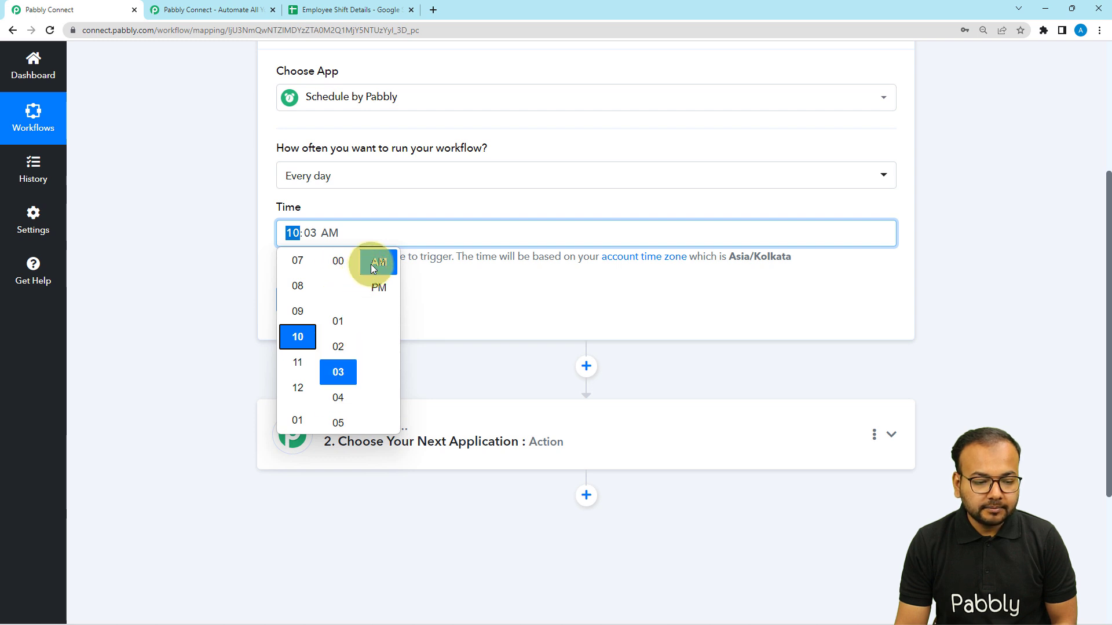
scroll(339, 263, "up", 1)
left_click(340, 263)
scroll(356, 279, "up", 1)
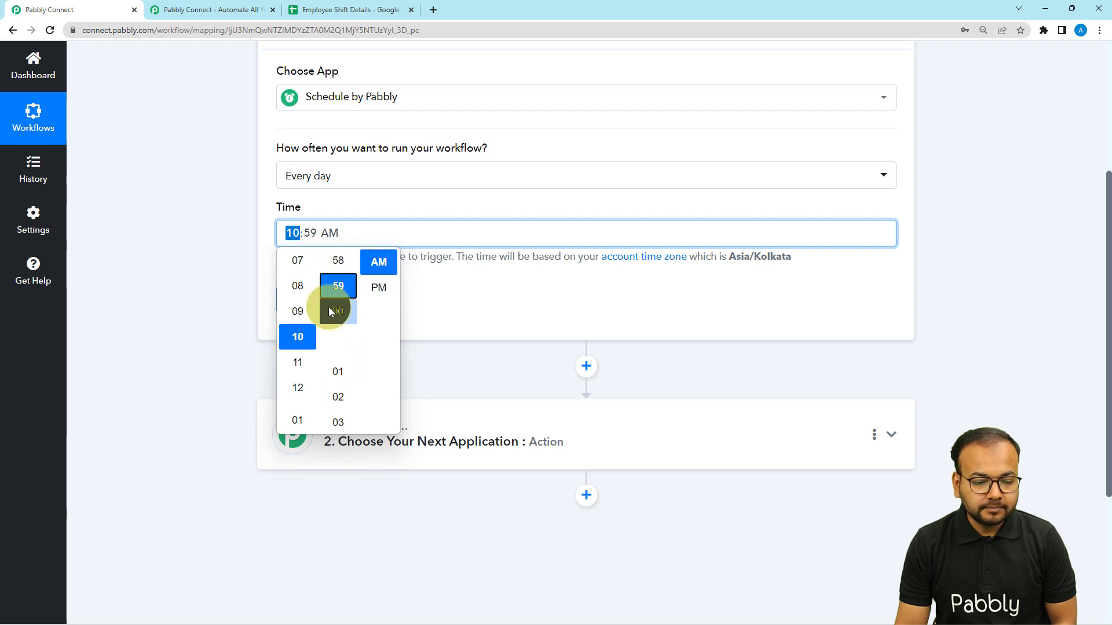
left_click(332, 309)
left_click(373, 260)
left_click(313, 297)
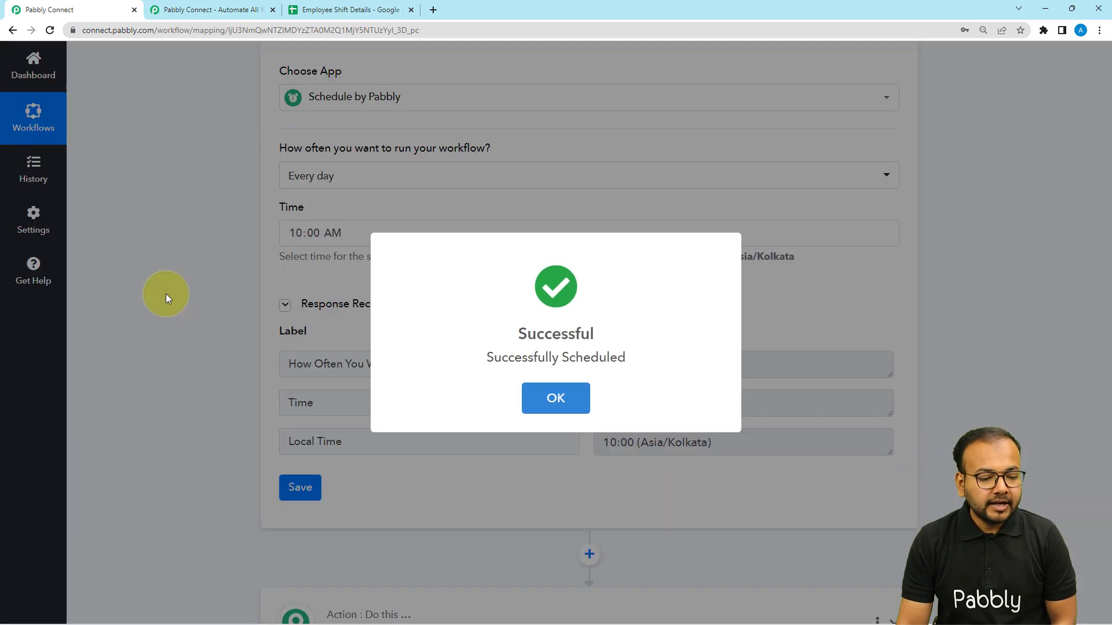
left_click(166, 293)
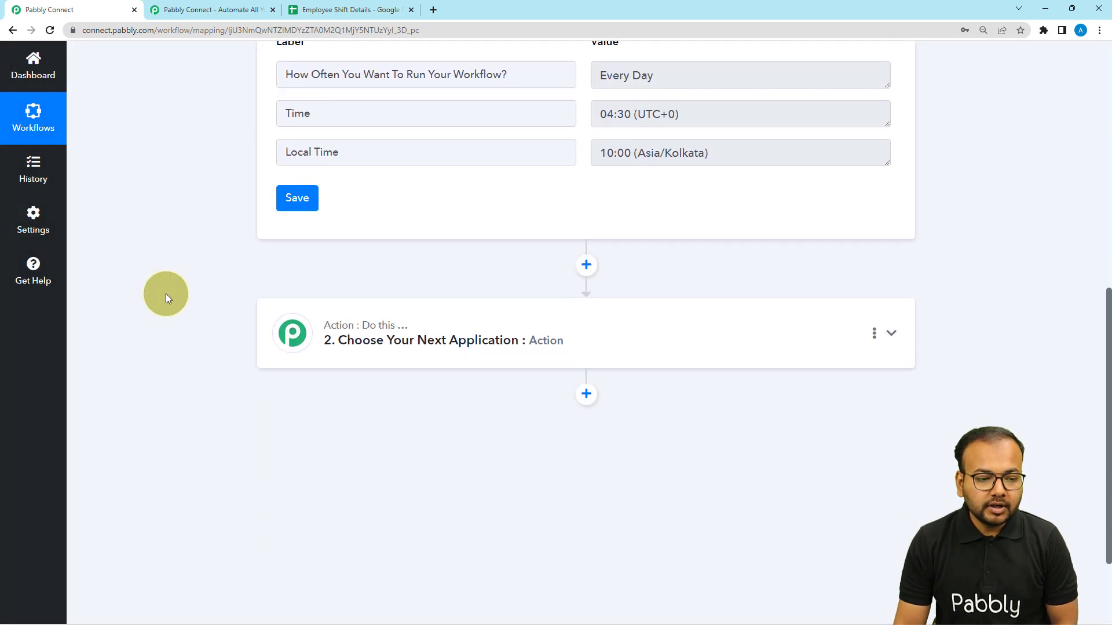
Examine the local time and UTC time values in the schedule trigger's response
left_click_drag(724, 160, 680, 169)
left_click_drag(602, 174, 600, 155)
left_click_drag(679, 115, 583, 116)
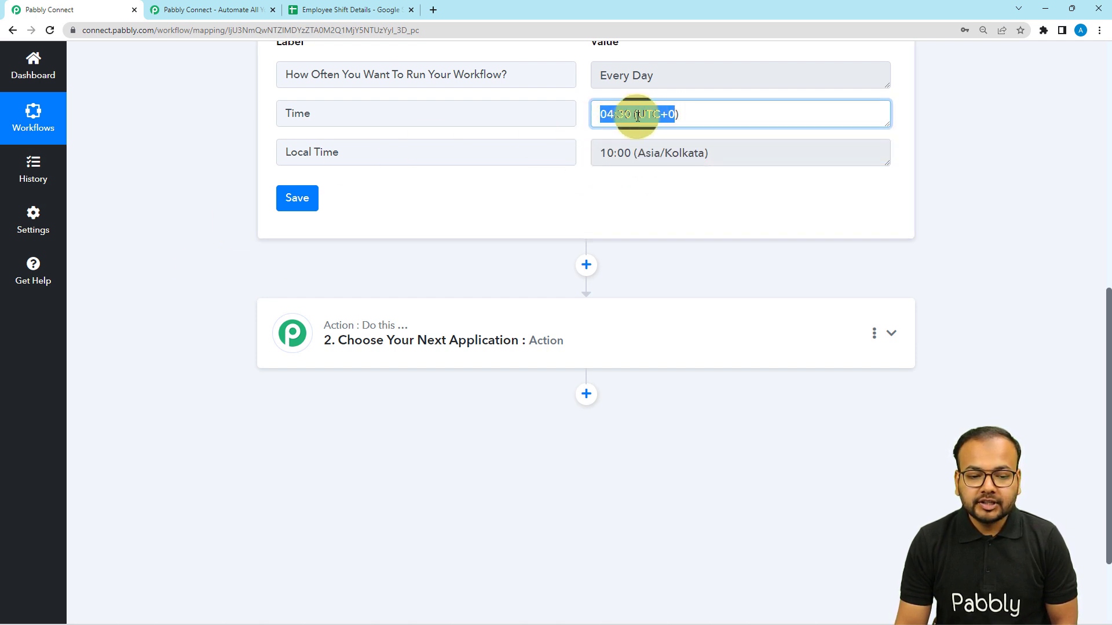
Open the workflow's action step and consult the Date column in the Employee Shift Details spreadsheet before returning to Pabbly Connect
scroll(141, 200, "down", 2)
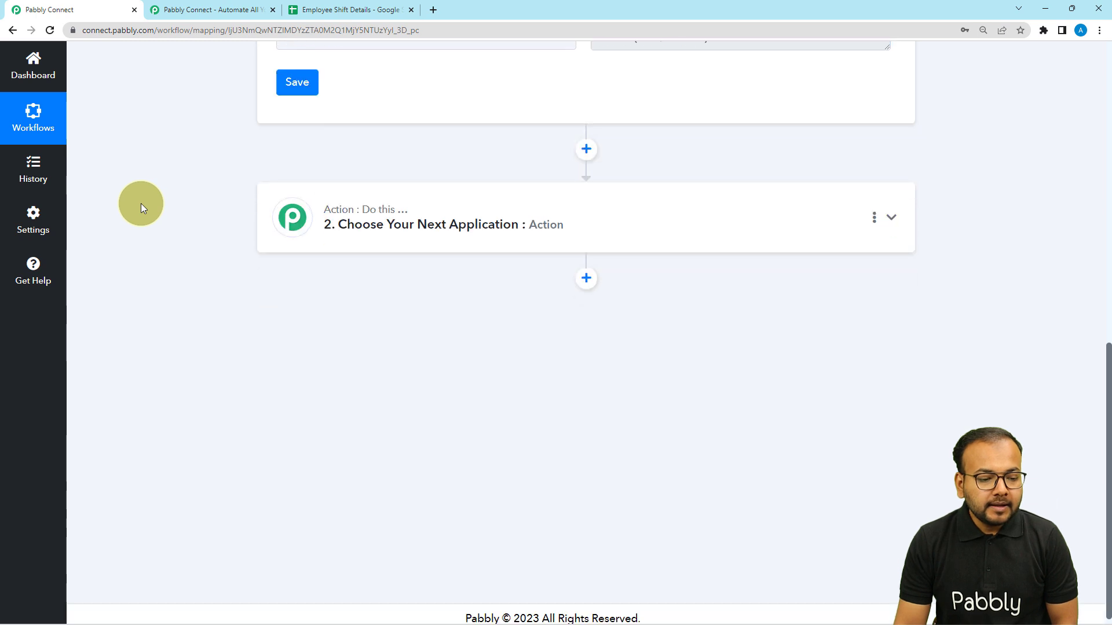
left_click(304, 246)
scroll(220, 275, "down", 1)
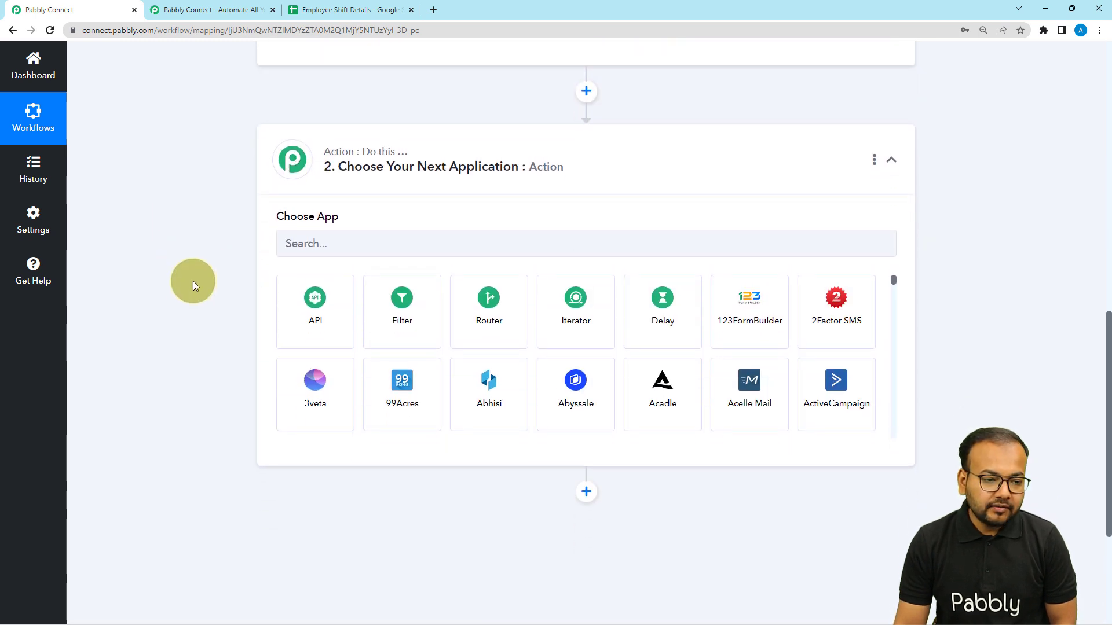
left_click(316, 17)
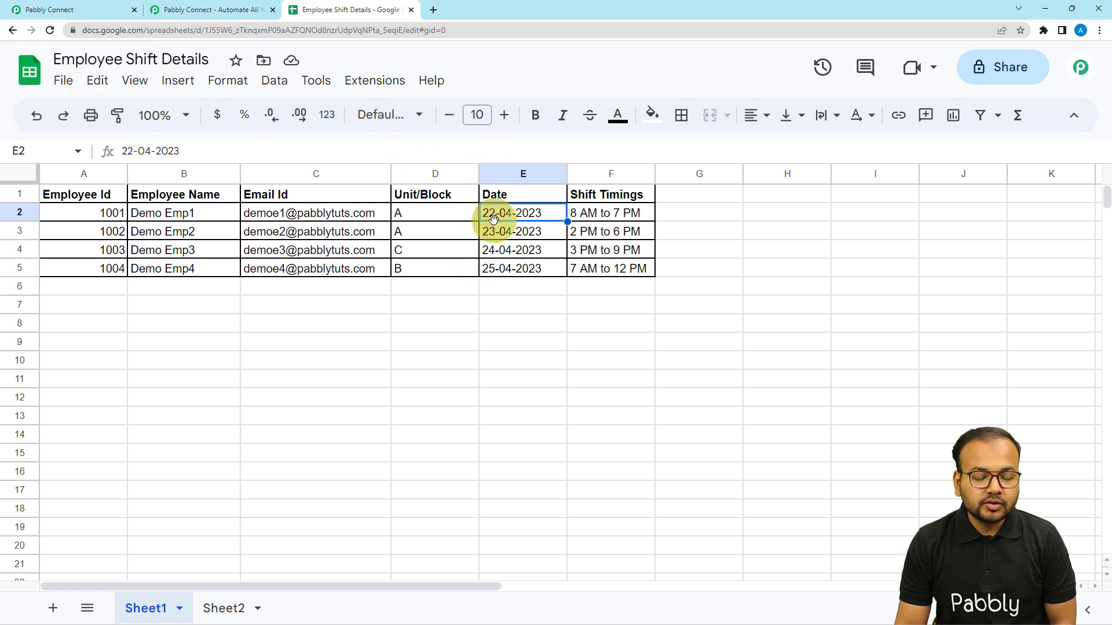
left_click(106, 9)
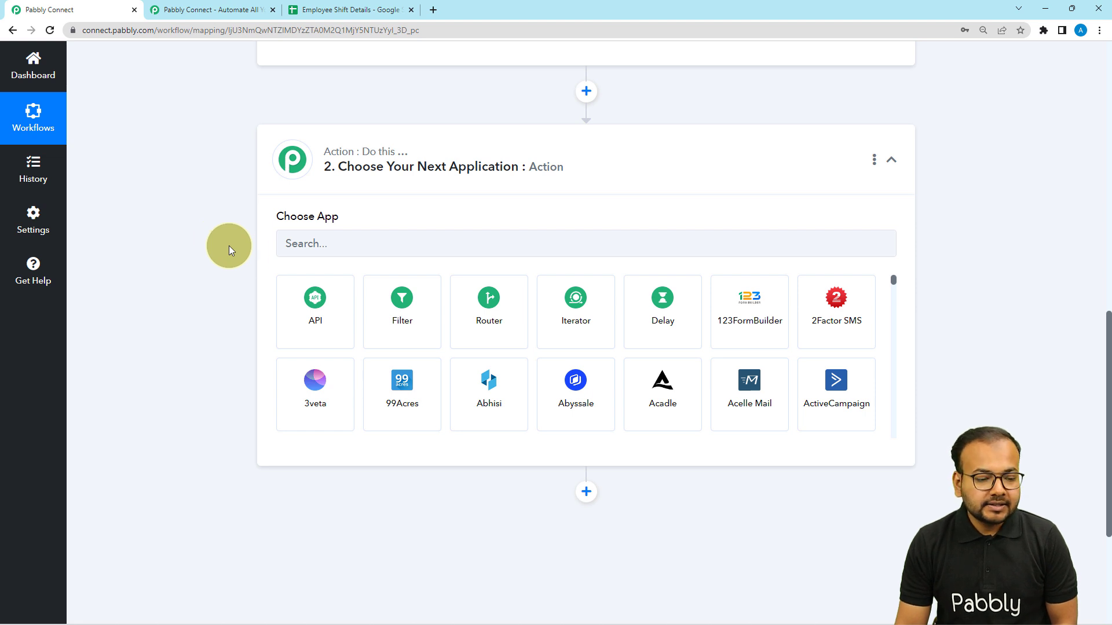
Search the action apps for "date" and choose Date/Time Formatter by Pabbly
left_click(402, 243)
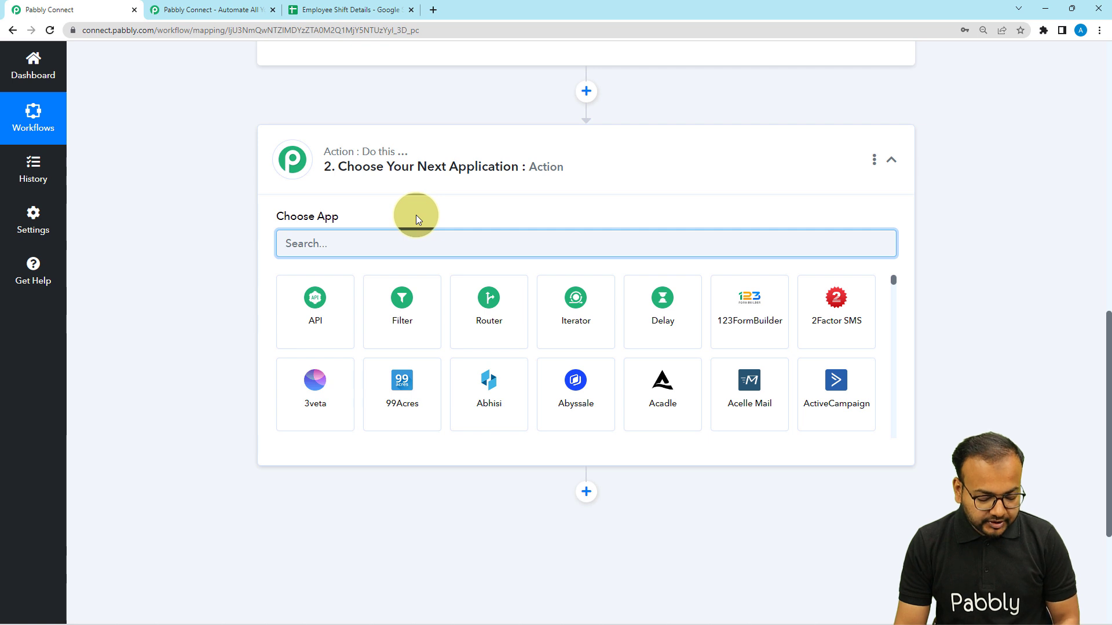
type("dte")
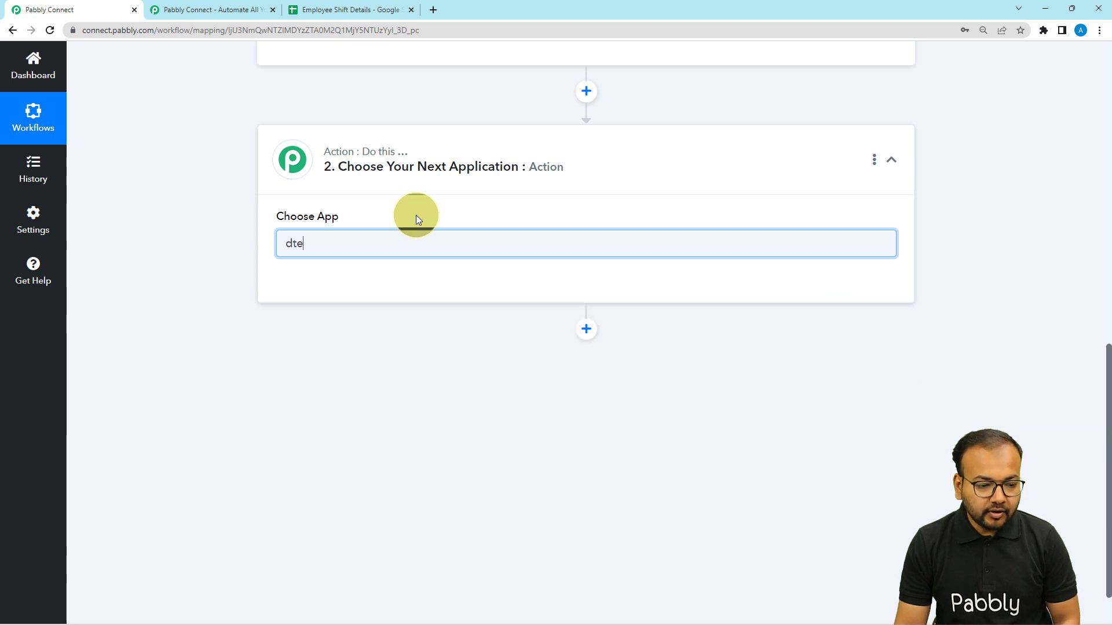
key("BackSpace")
key("BackSpace")
type("a")
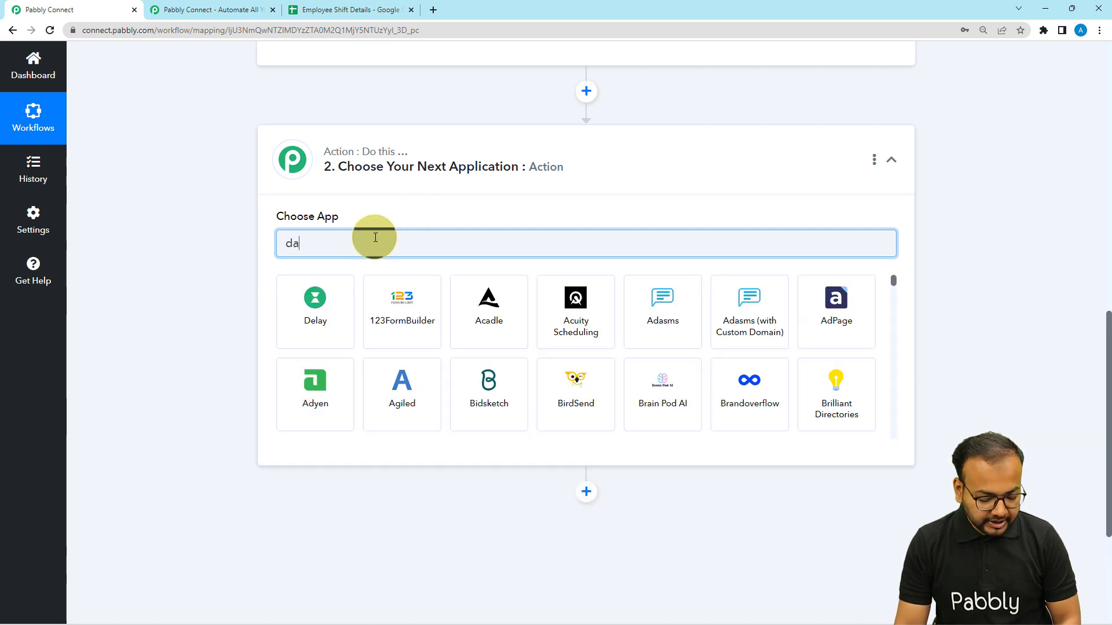
type("te")
left_click(281, 289)
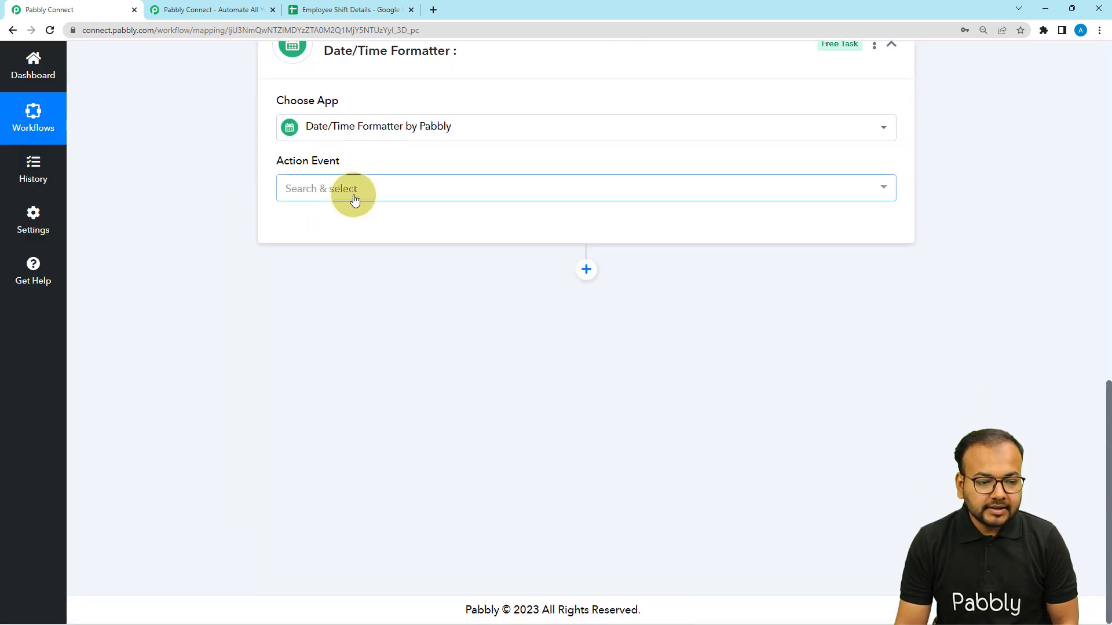
Set the formatter's action event to Modify Current Date and connect it
left_click(298, 186)
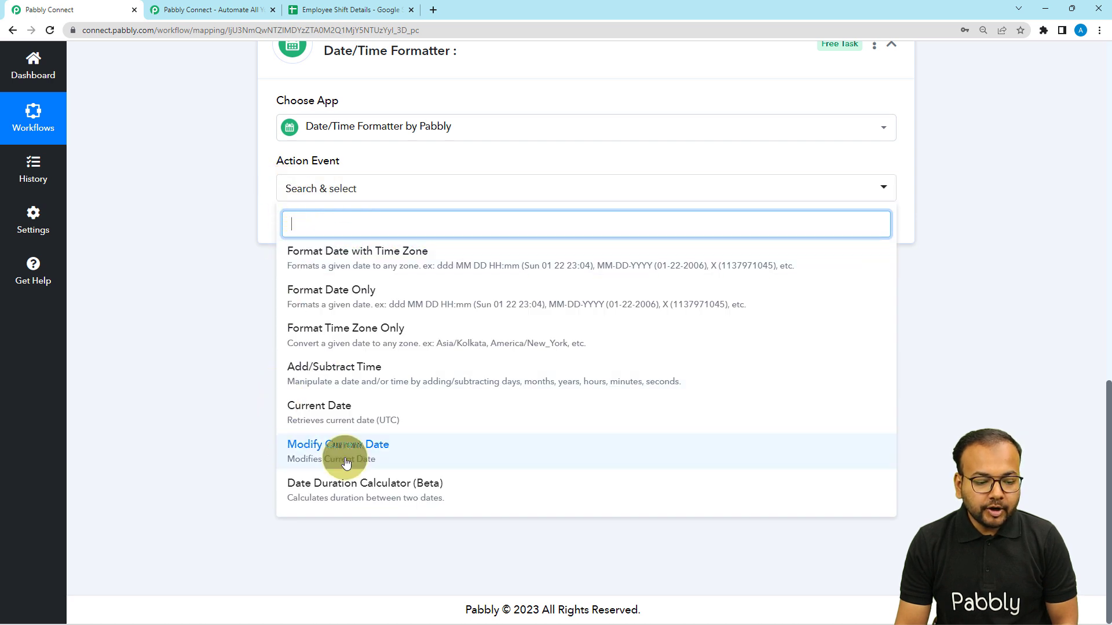
left_click(298, 447)
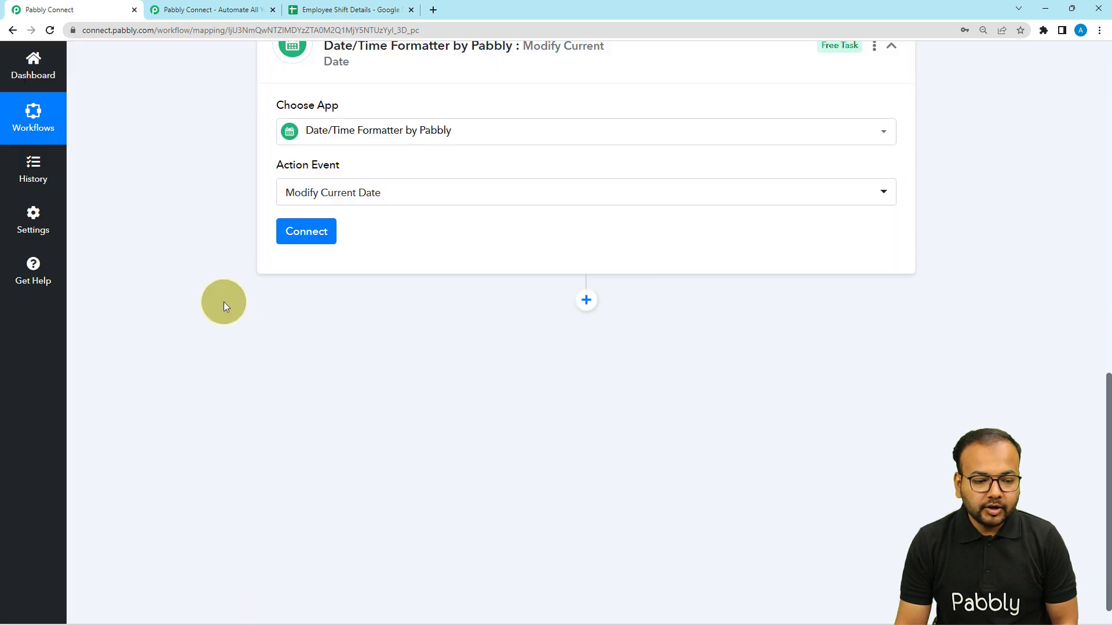
left_click(317, 241)
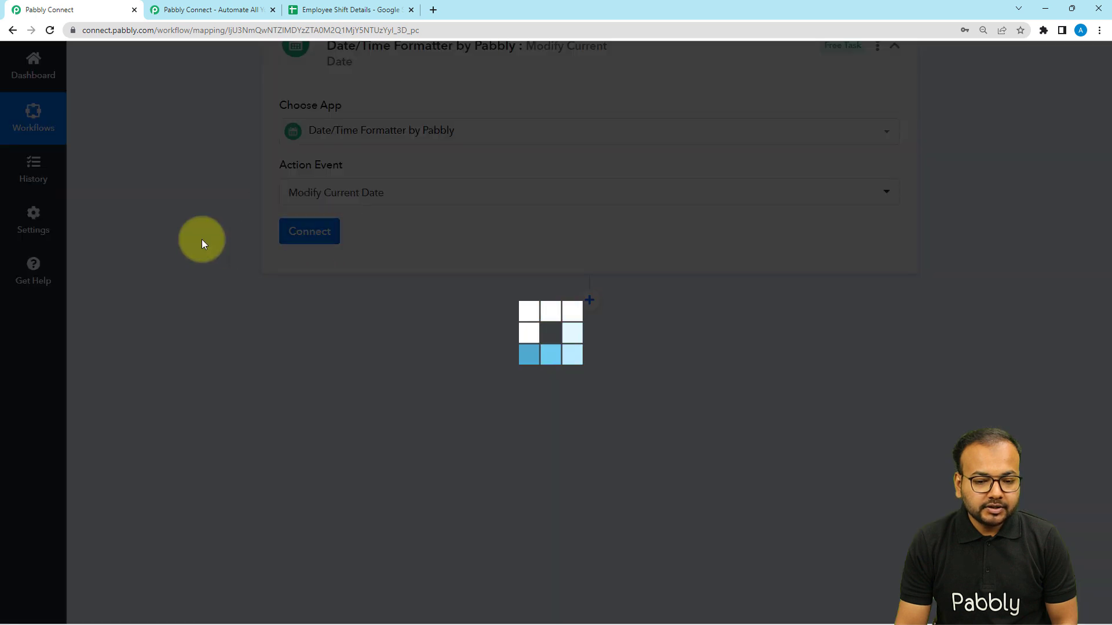
Check the date style in the Employee Shift Details spreadsheet and set the formatter's date format to DD-MM-YYYY
scroll(202, 239, "down", 1)
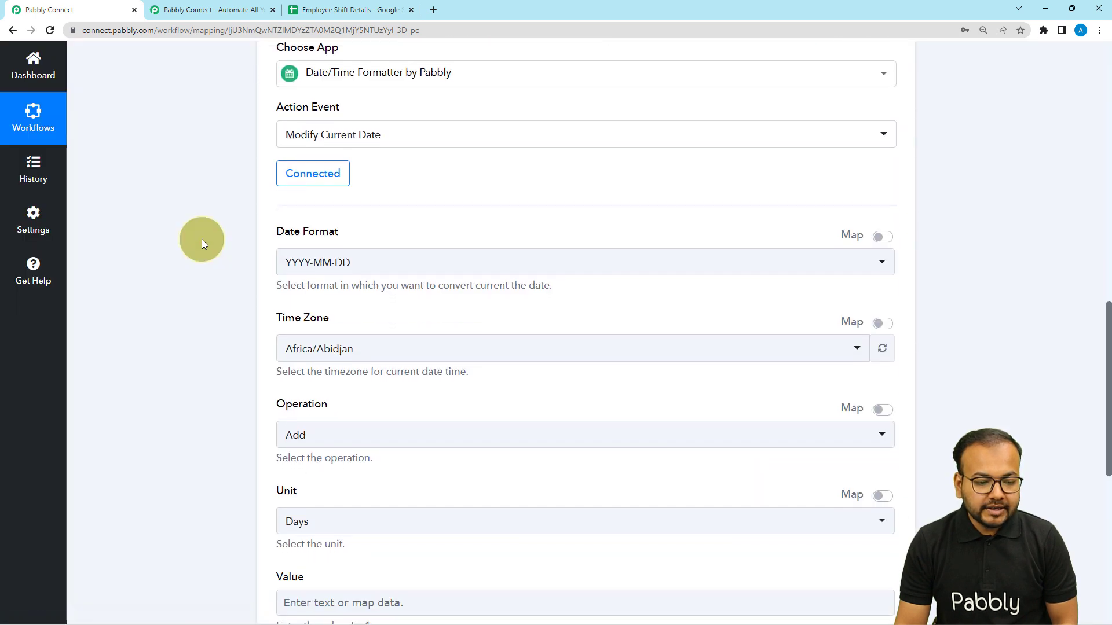
scroll(202, 239, "down", 2)
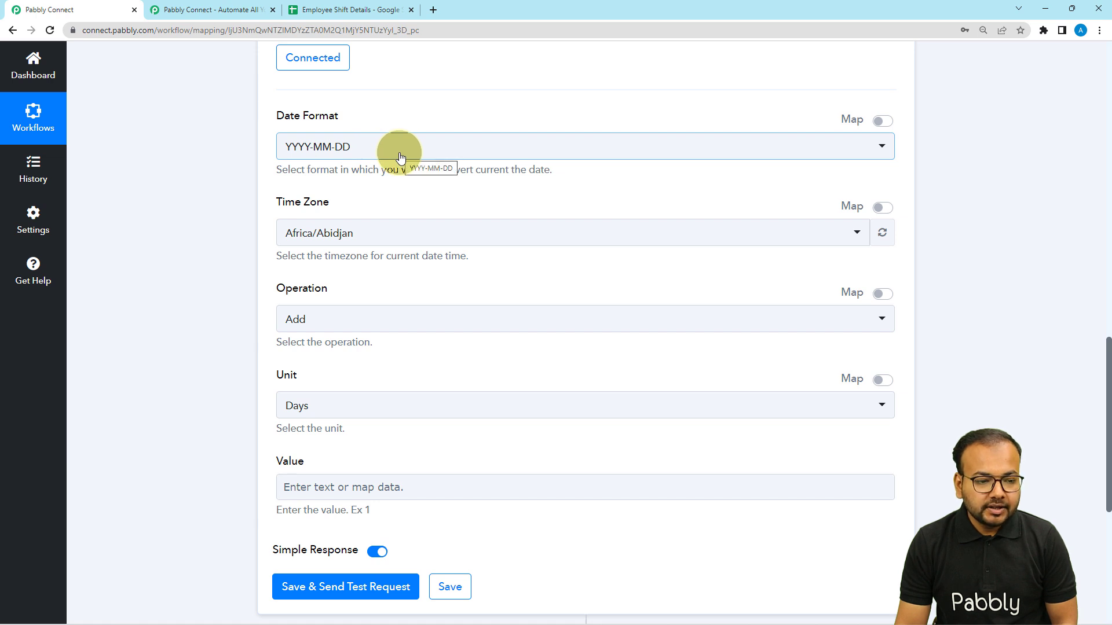
left_click(362, 9)
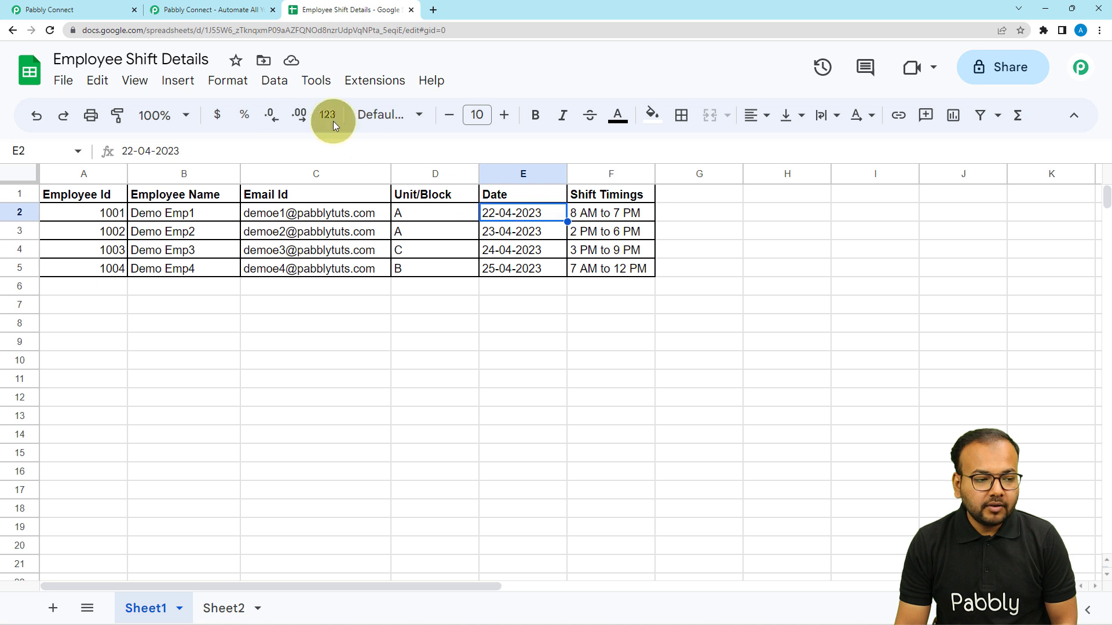
left_click(100, 10)
left_click(387, 154)
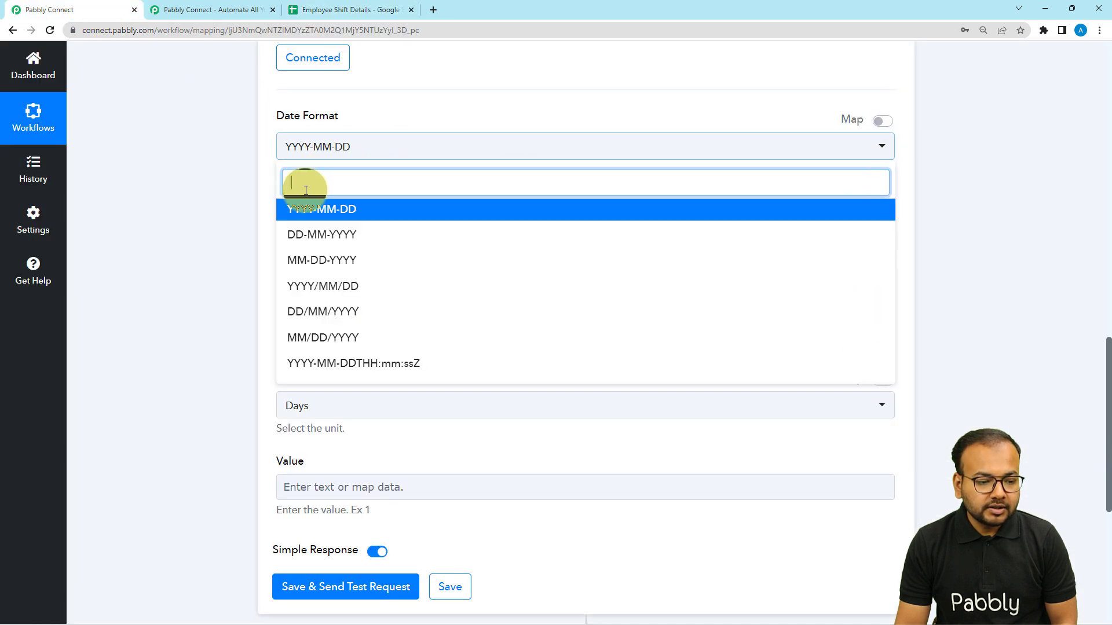
left_click(305, 242)
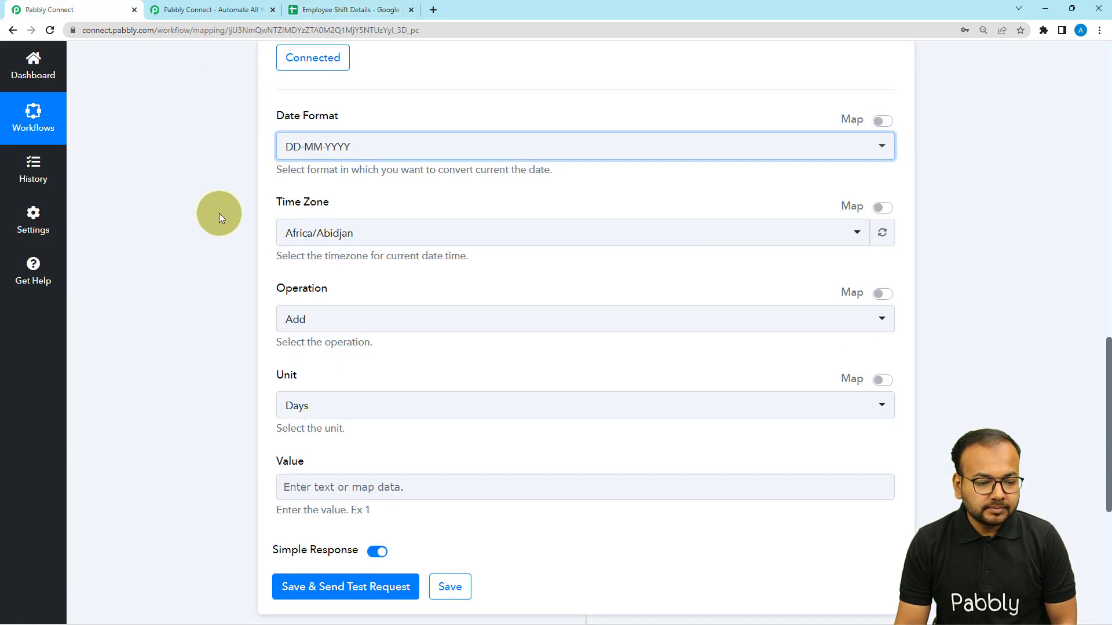
Set the date formatter's time zone to Asia/Kolkata
scroll(219, 213, "down", 1)
left_click(350, 182)
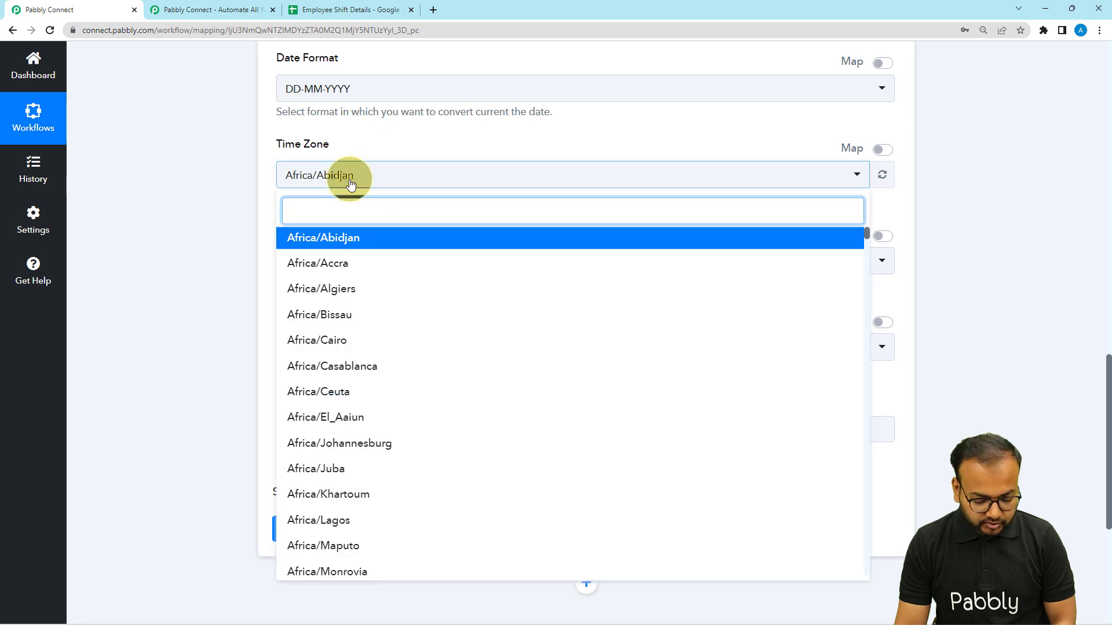
type("kol")
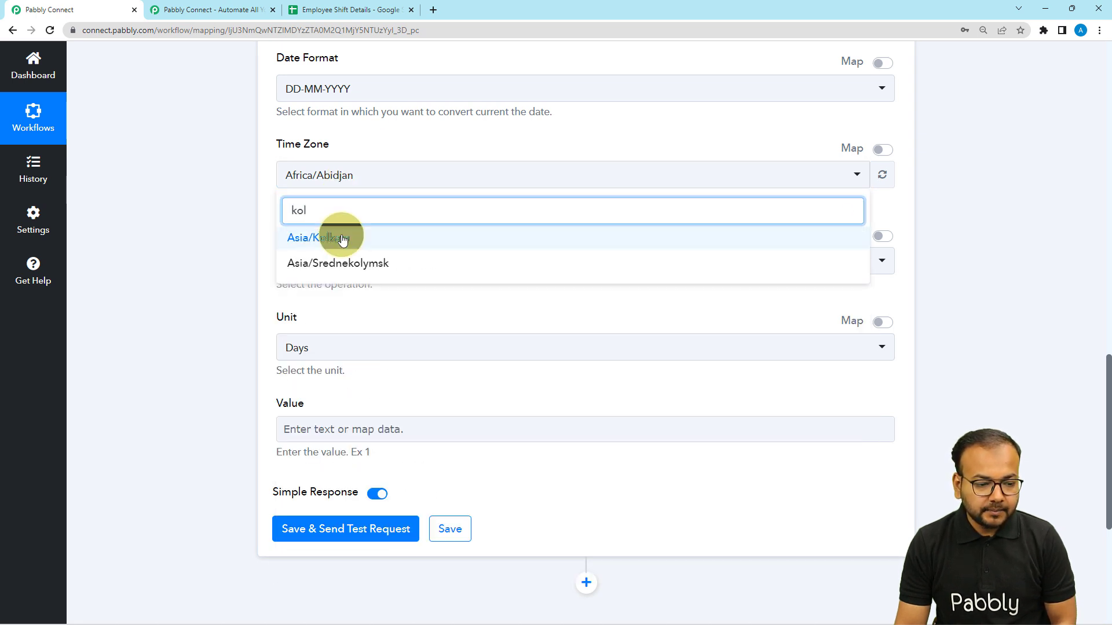
left_click(318, 236)
Choose Add as the date formatter's operation
scroll(290, 202, "down", 2)
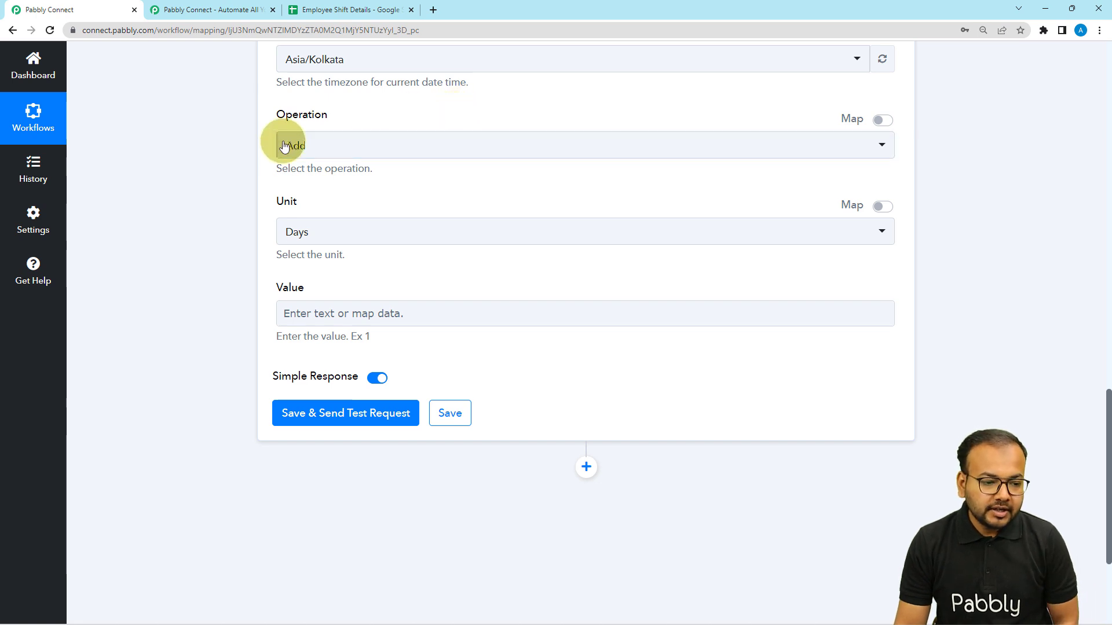
left_click(333, 149)
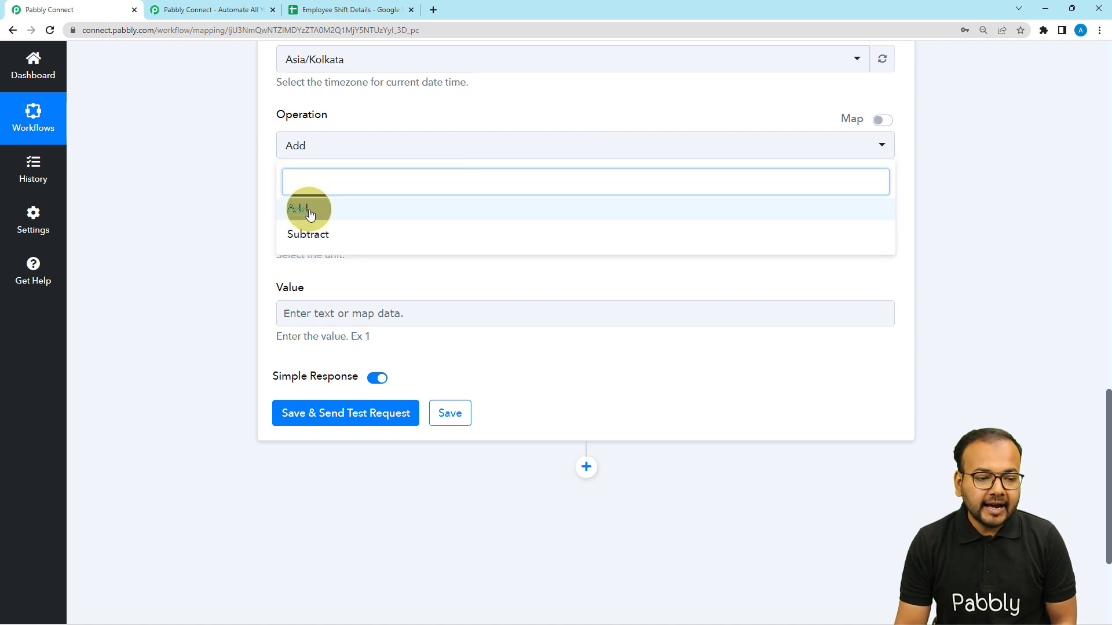
left_click(306, 208)
scroll(252, 185, "down", 1)
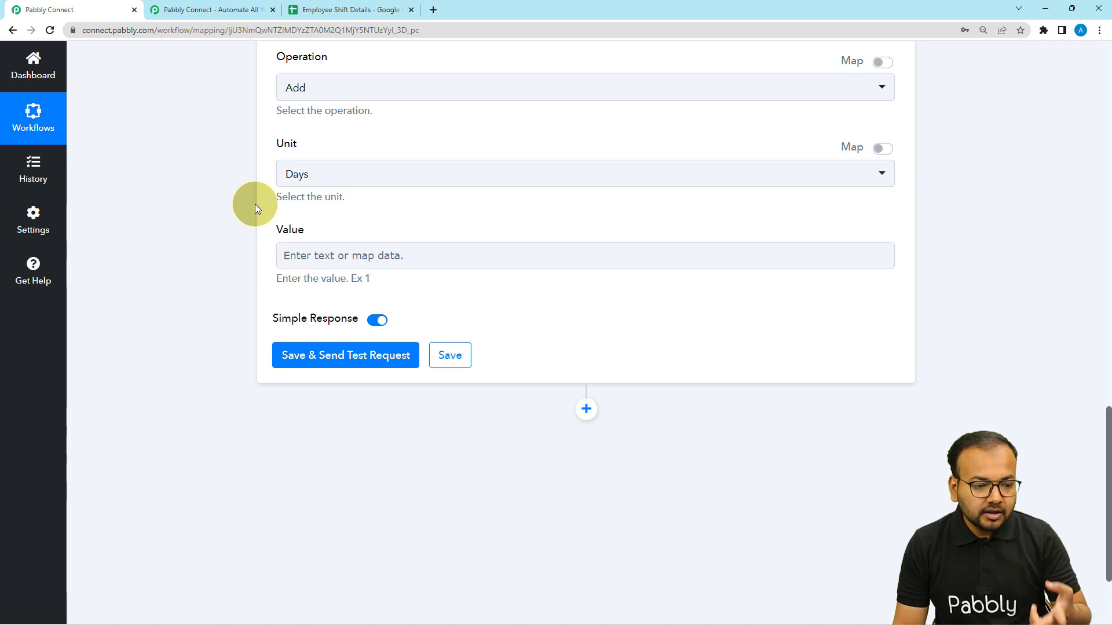
Enter 2 as the number of days to add to the current date, and save and test the formatter
scroll(253, 201, "up", 6)
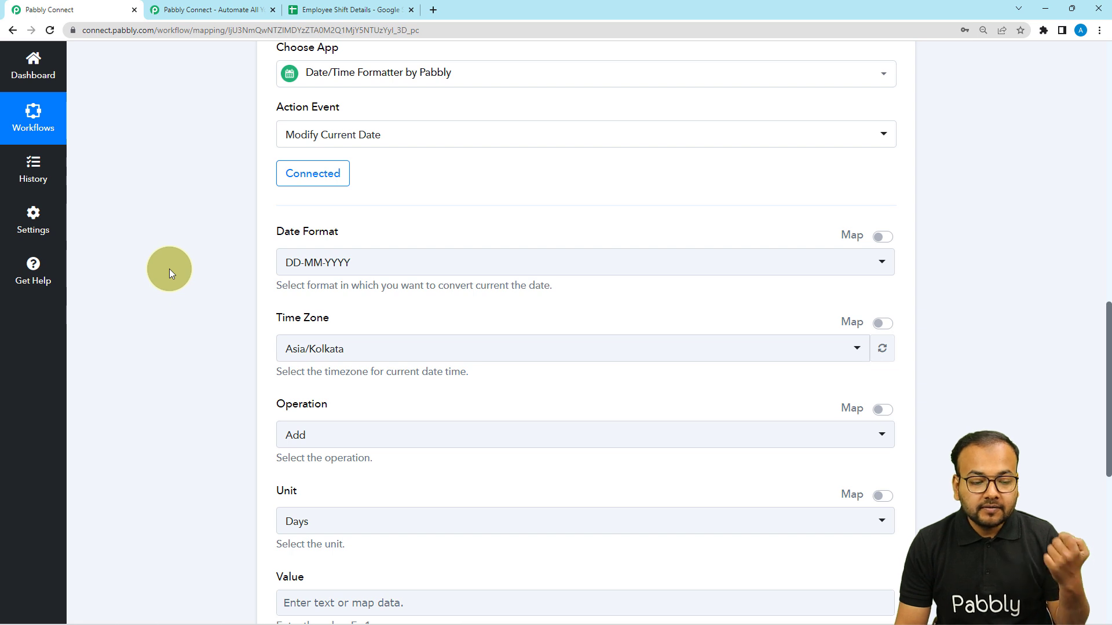
scroll(169, 268, "down", 1)
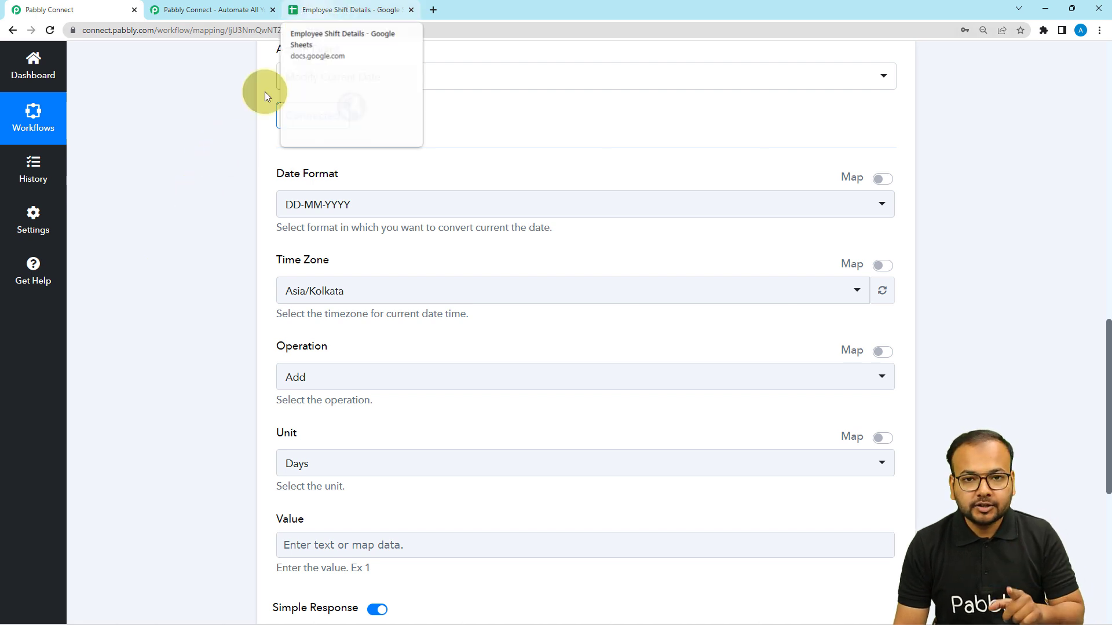
scroll(170, 234, "down", 5)
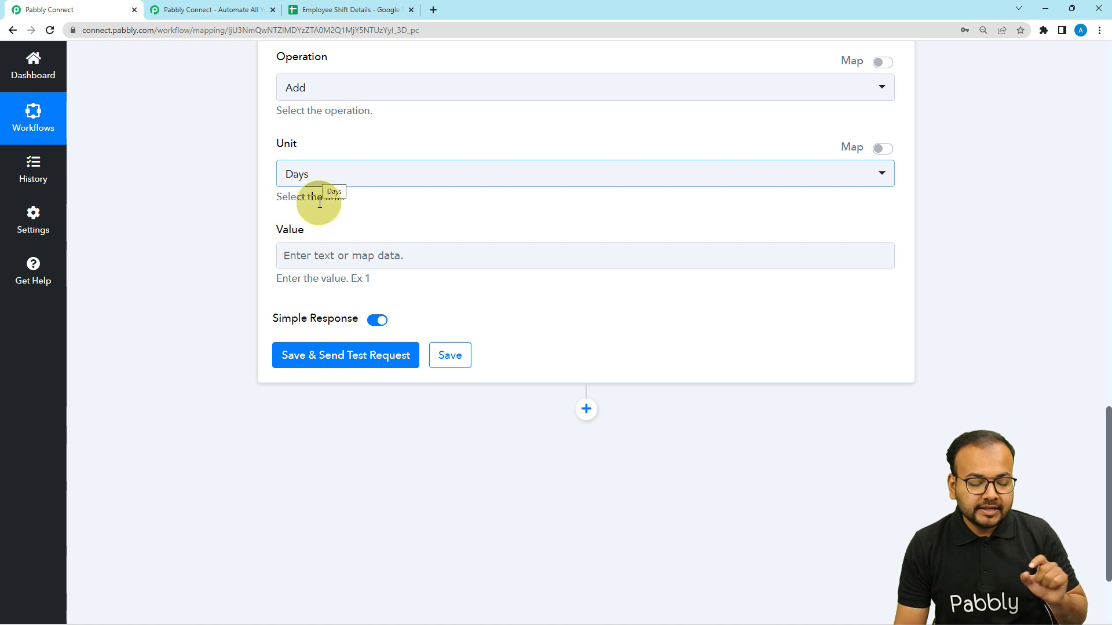
left_click(313, 256)
type("2")
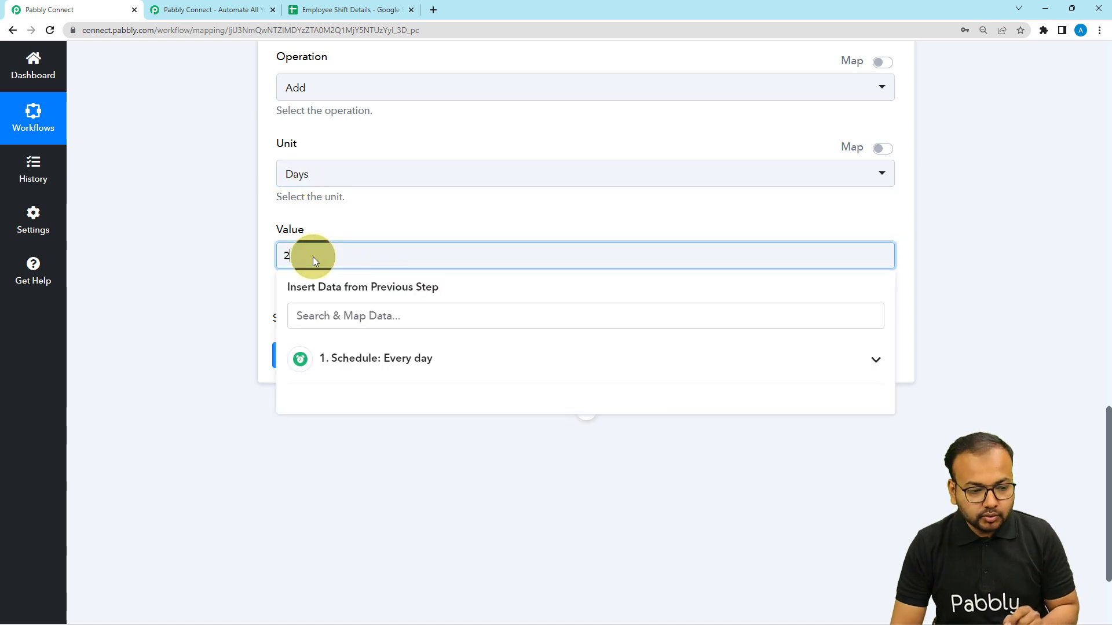
left_click(338, 238)
left_click(280, 359)
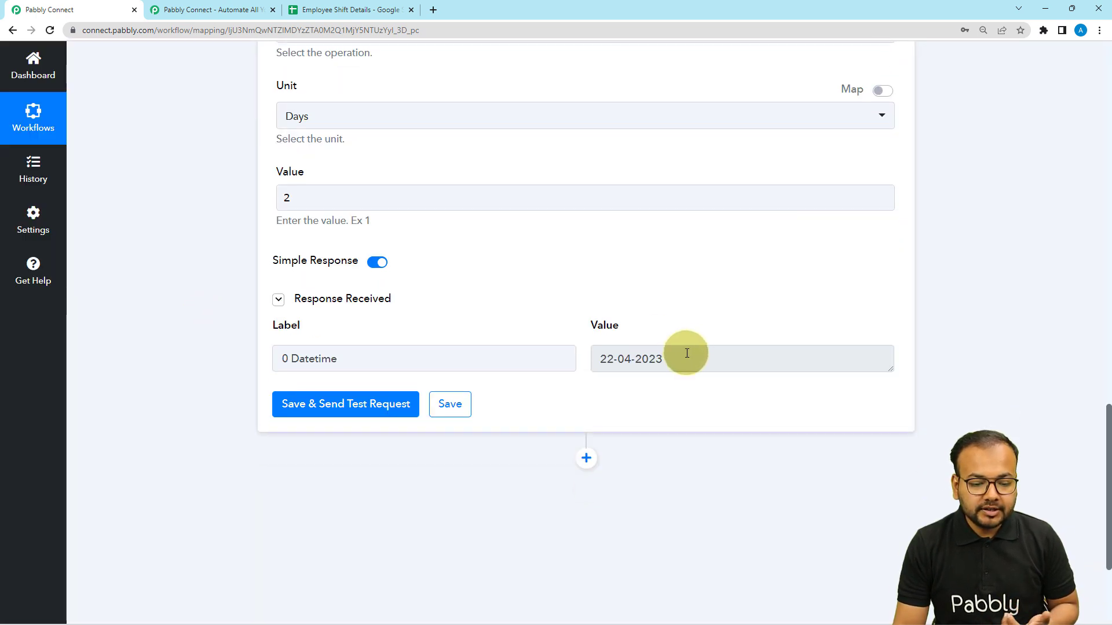
Compare the date returned by the formatter with the Date column in the Employee Shift Details spreadsheet, and return to the workflow
left_click_drag(689, 351, 567, 361)
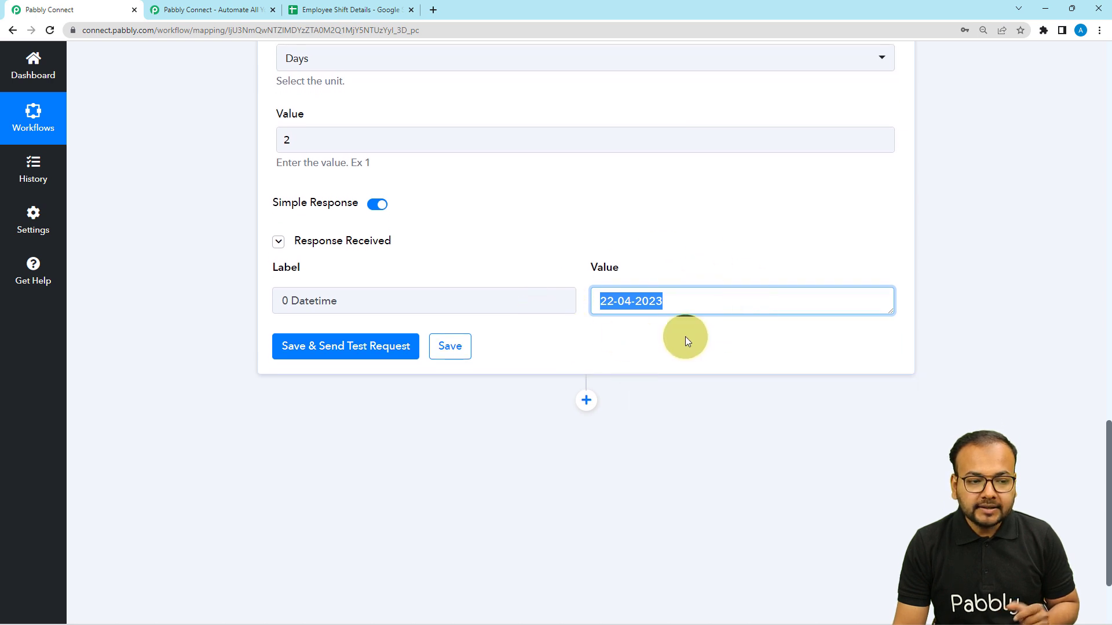
left_click(337, 10)
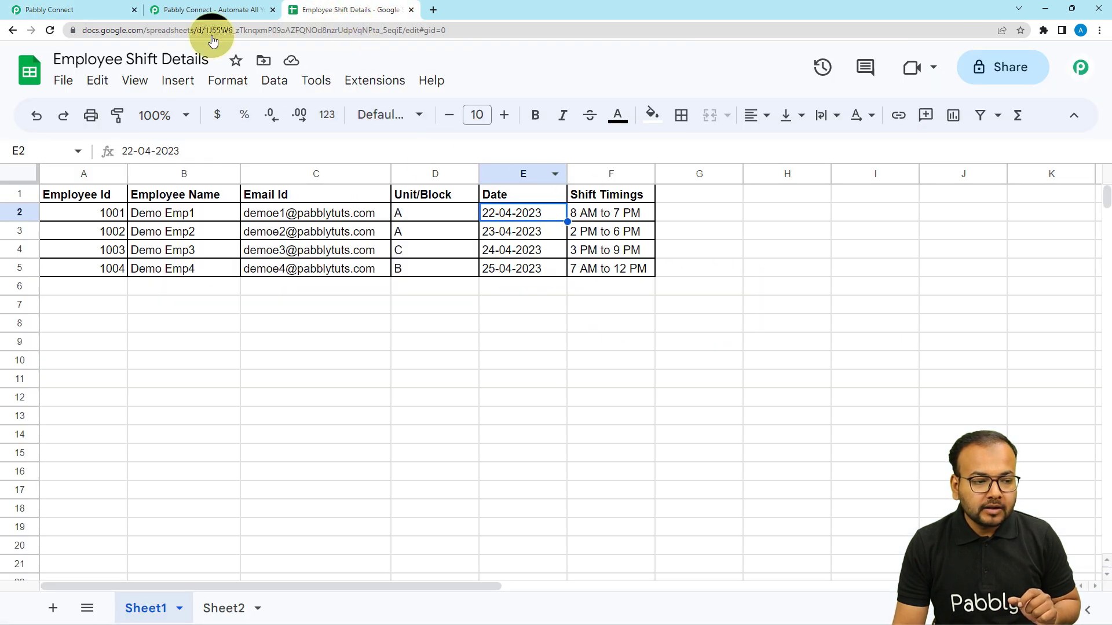
left_click(80, 8)
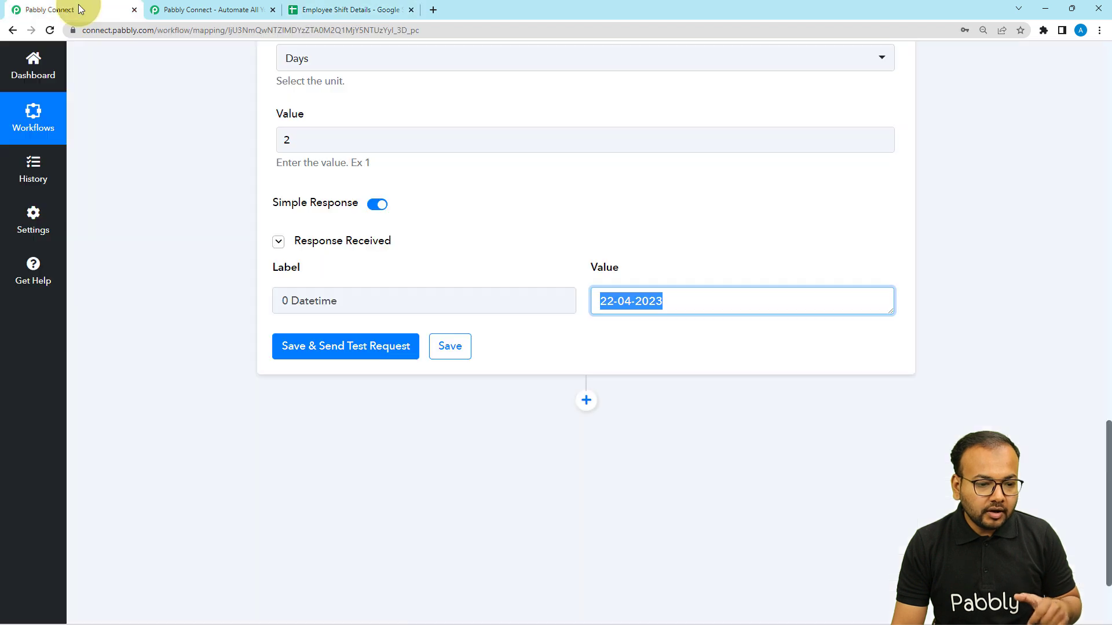
left_click(181, 254)
scroll(182, 254, "down", 3)
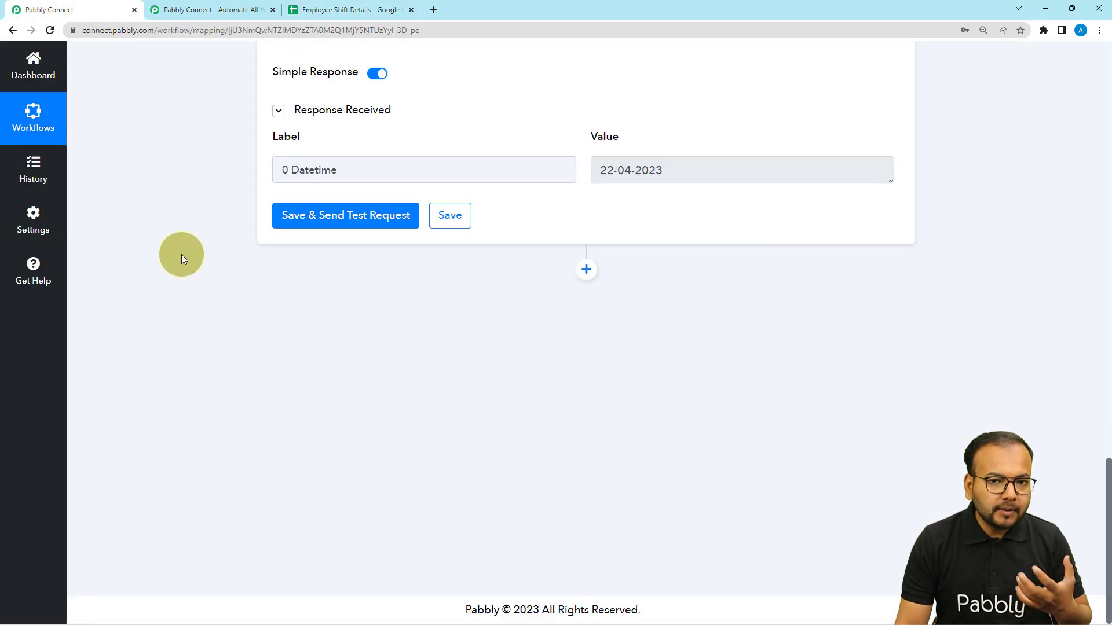
left_click(652, 170)
left_click_drag(652, 170, 550, 167)
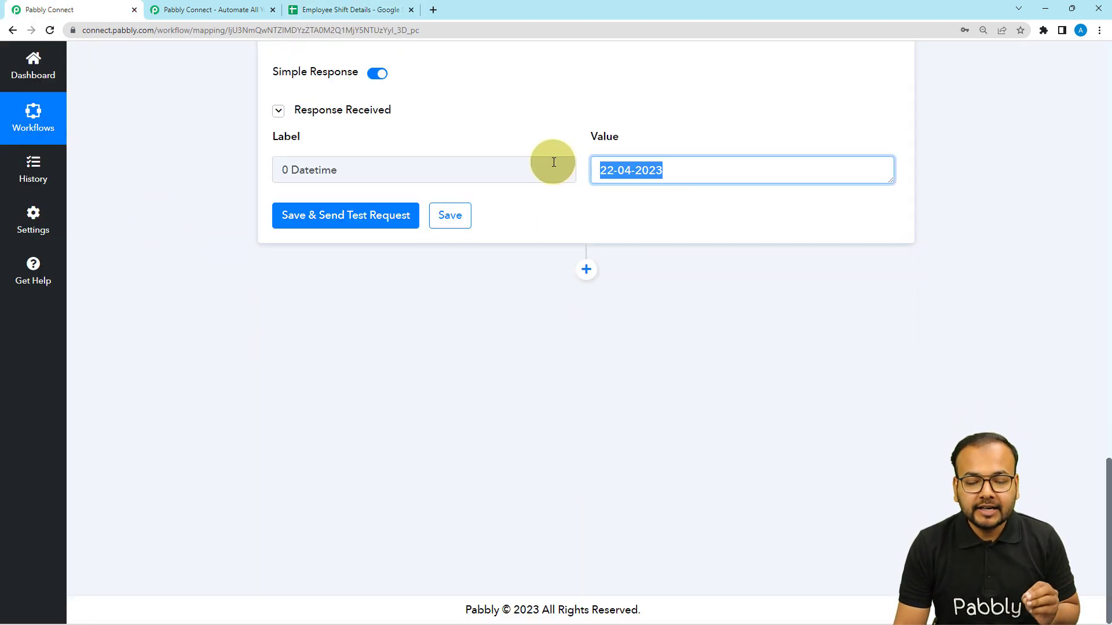
left_click(328, 10)
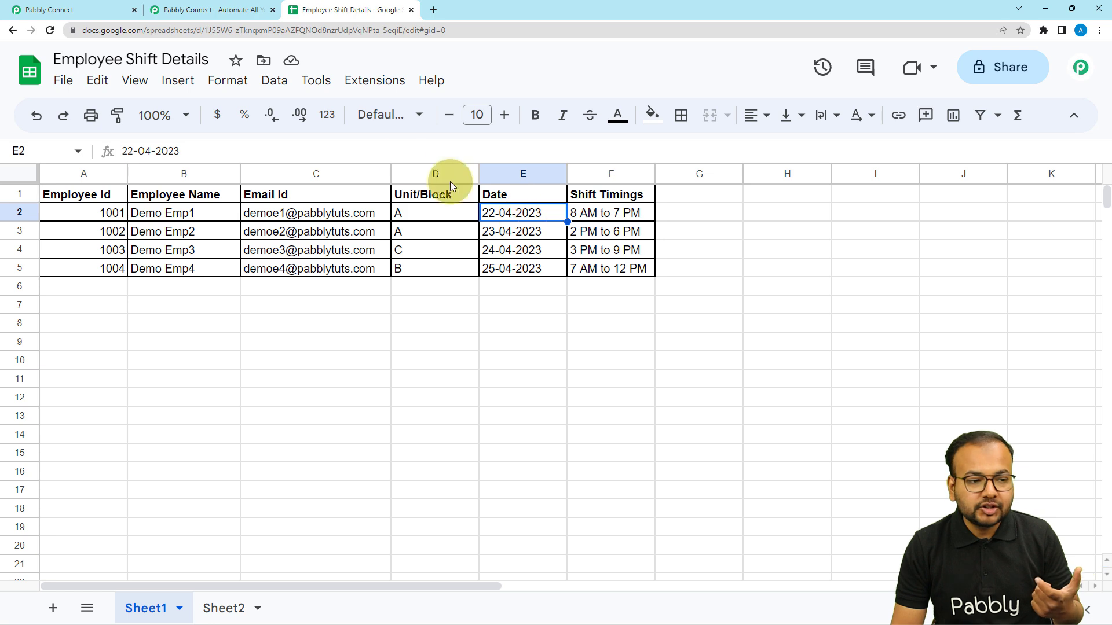
left_click(93, 10)
Add another action step after the date formatter and choose Google Sheets as its app
left_click(587, 271)
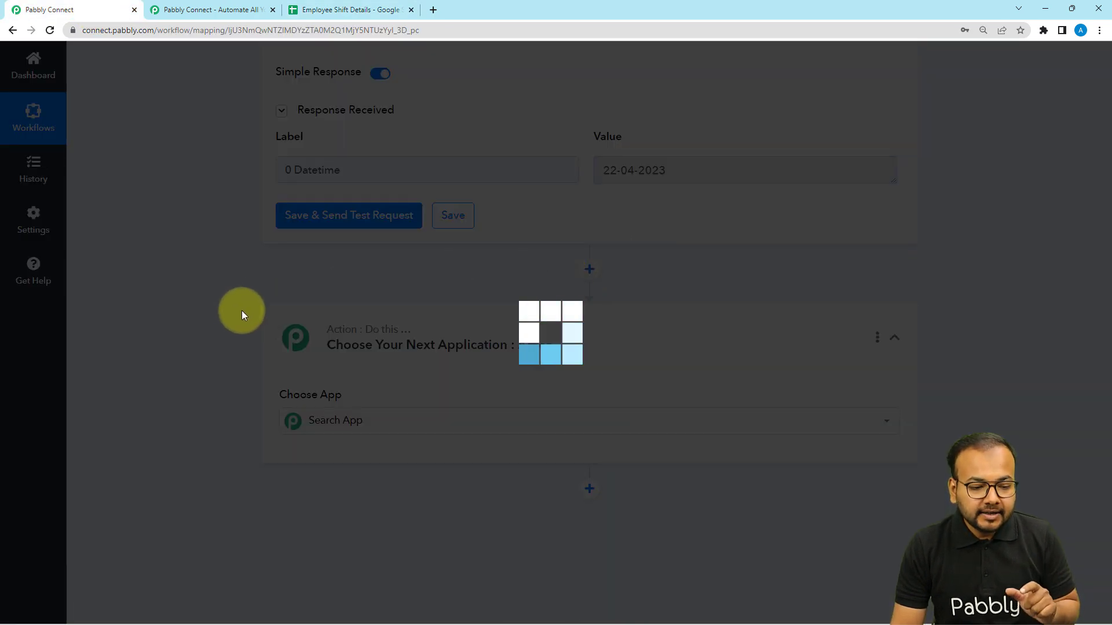
type("gool")
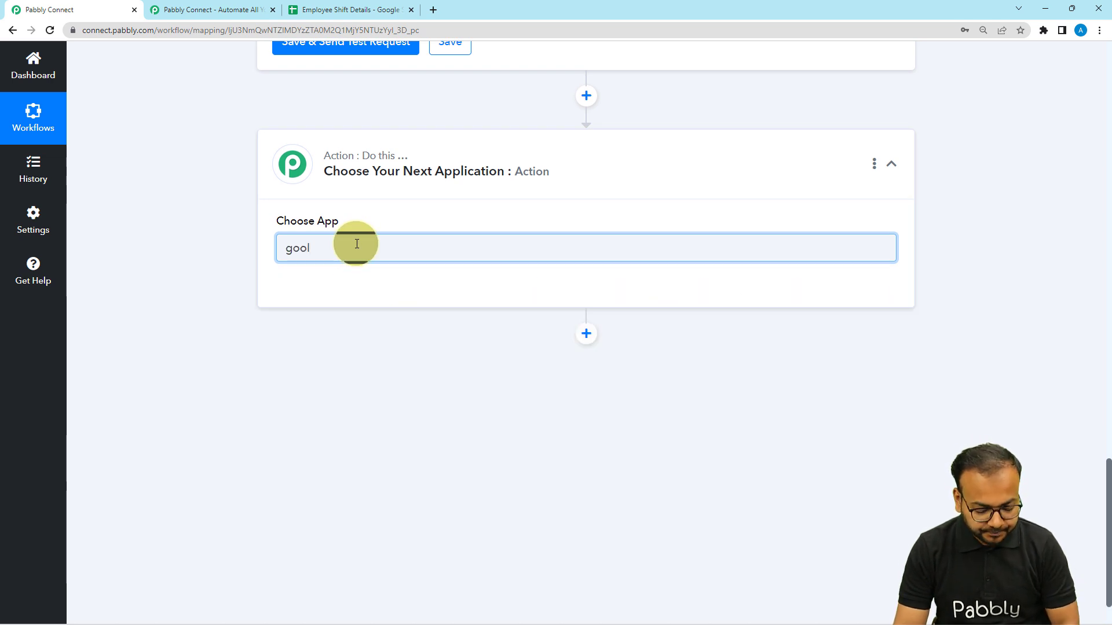
key("BackSpace")
type("gl")
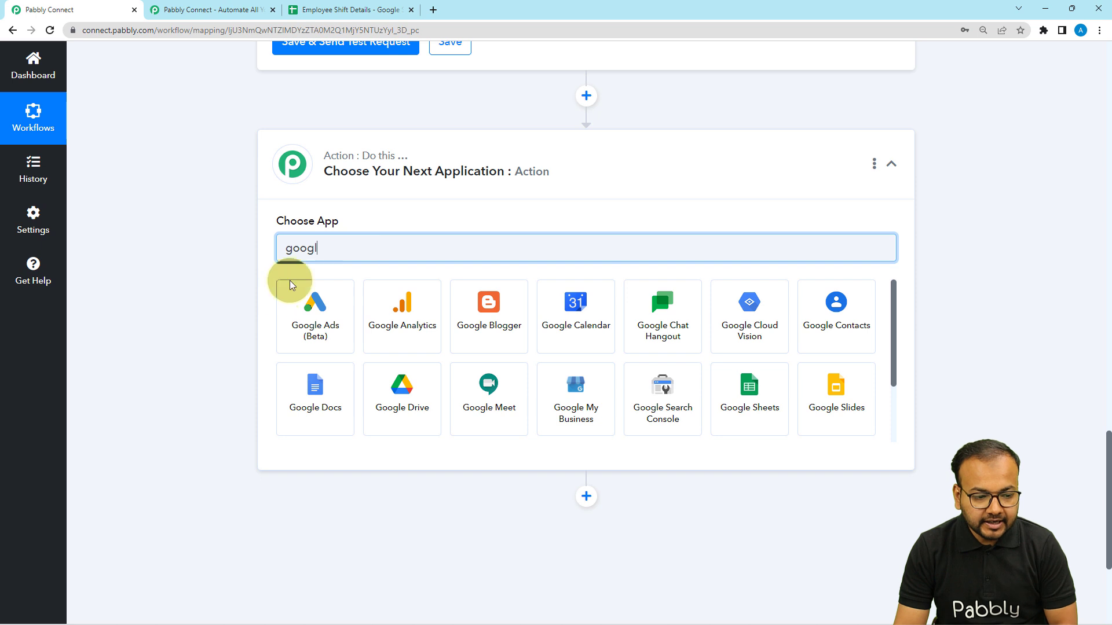
left_click(725, 397)
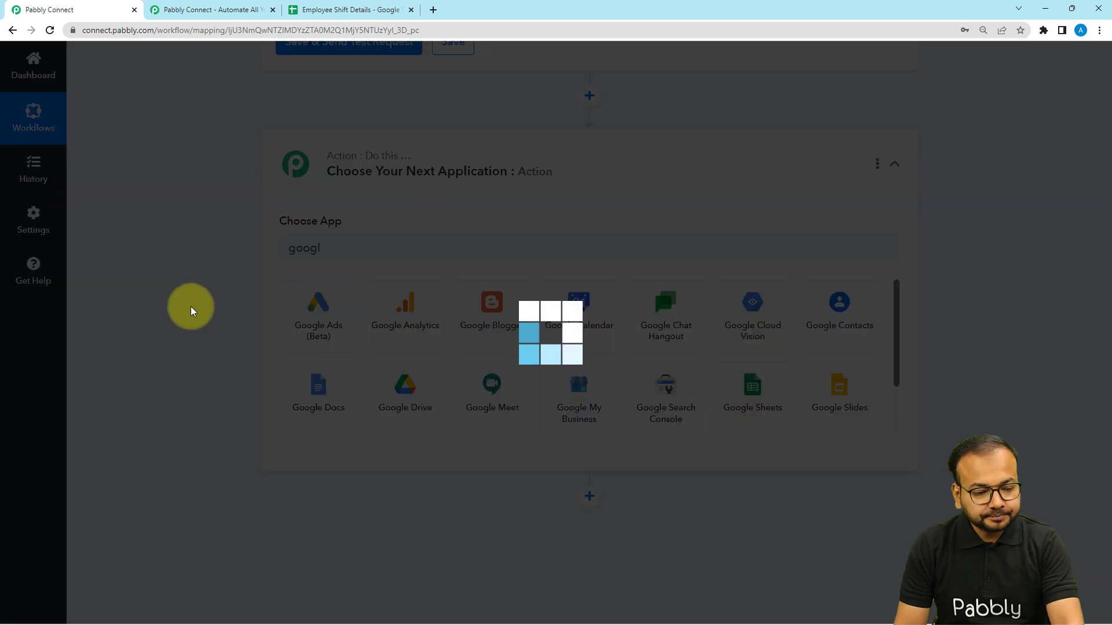
Set the Google Sheets action event to Lookup Spreadsheet Rows
scroll(190, 307, "down", 2)
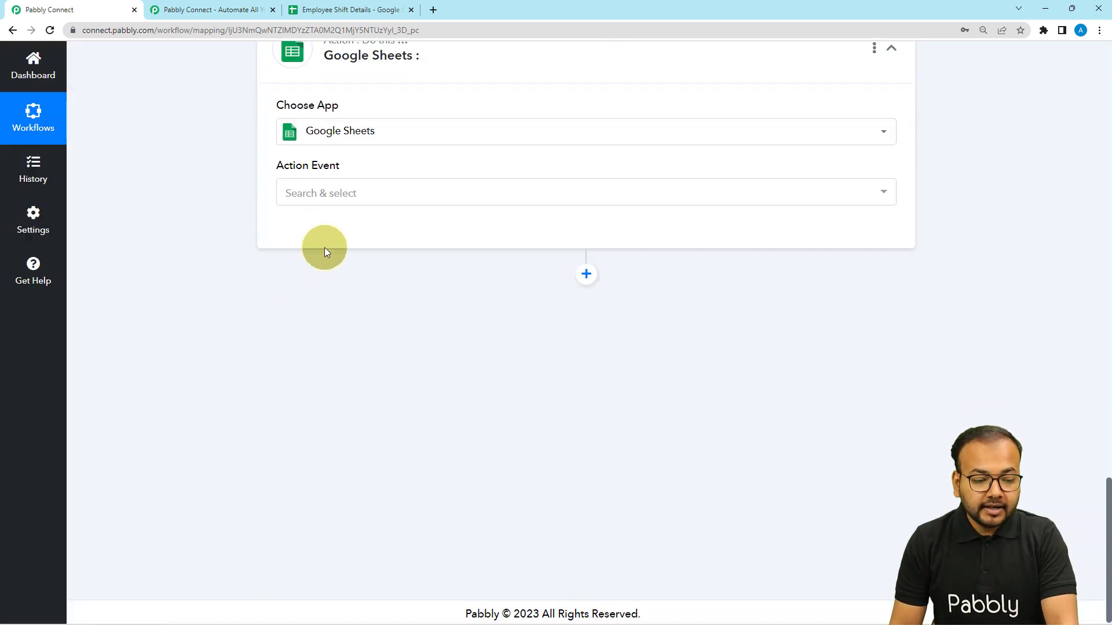
left_click(318, 192)
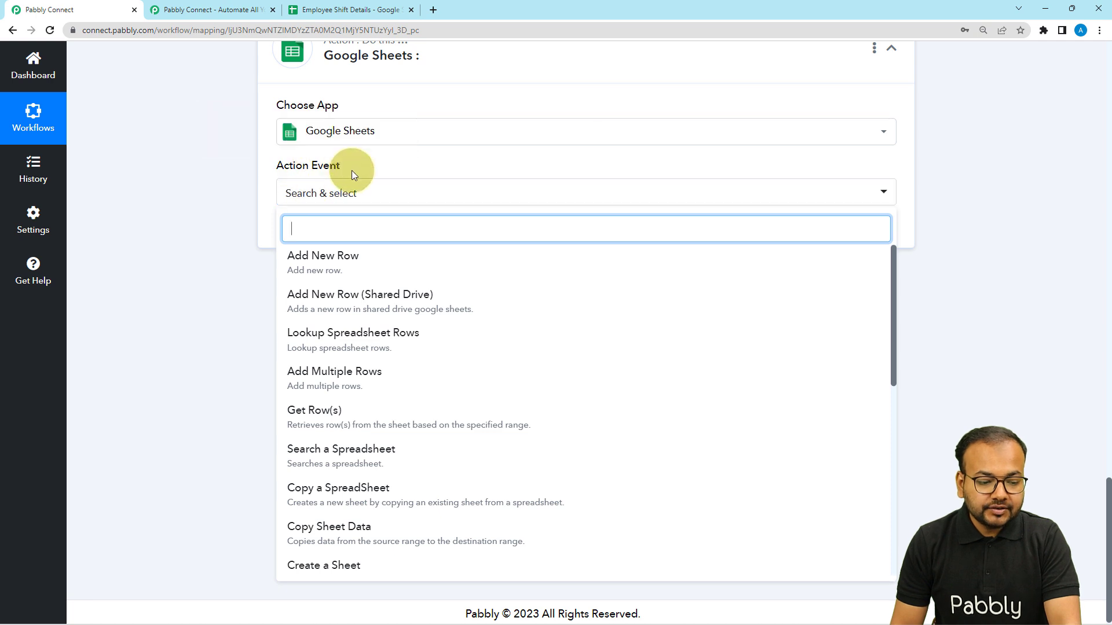
left_click(392, 338)
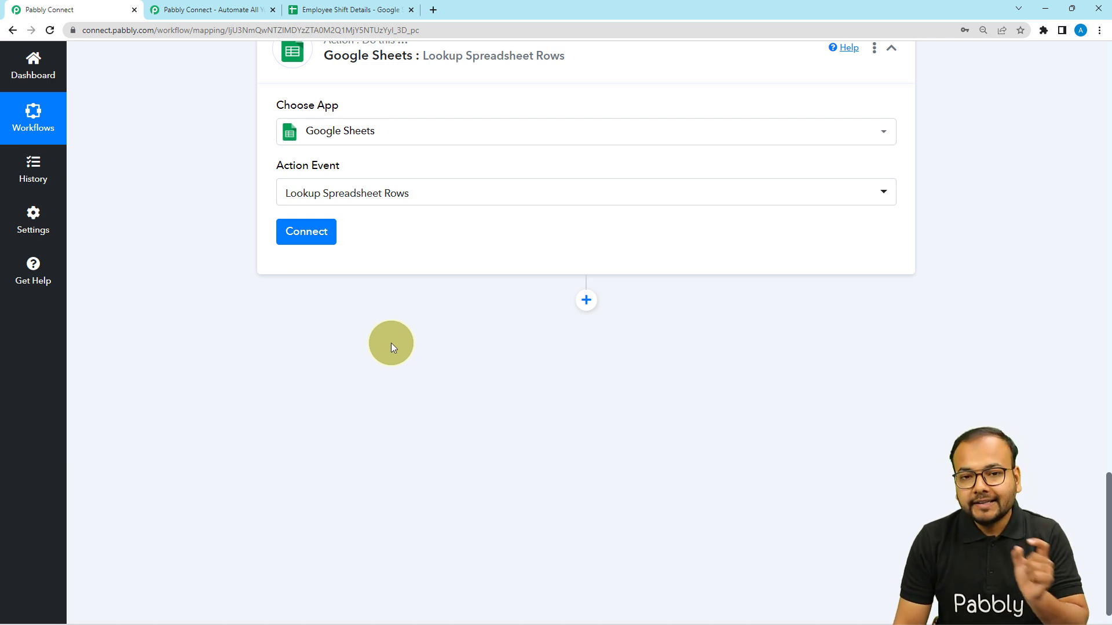
Create a new Google Sheets connection by signing in with the Pabbly Google account and granting Pabbly Connect Sheets access
left_click(293, 232)
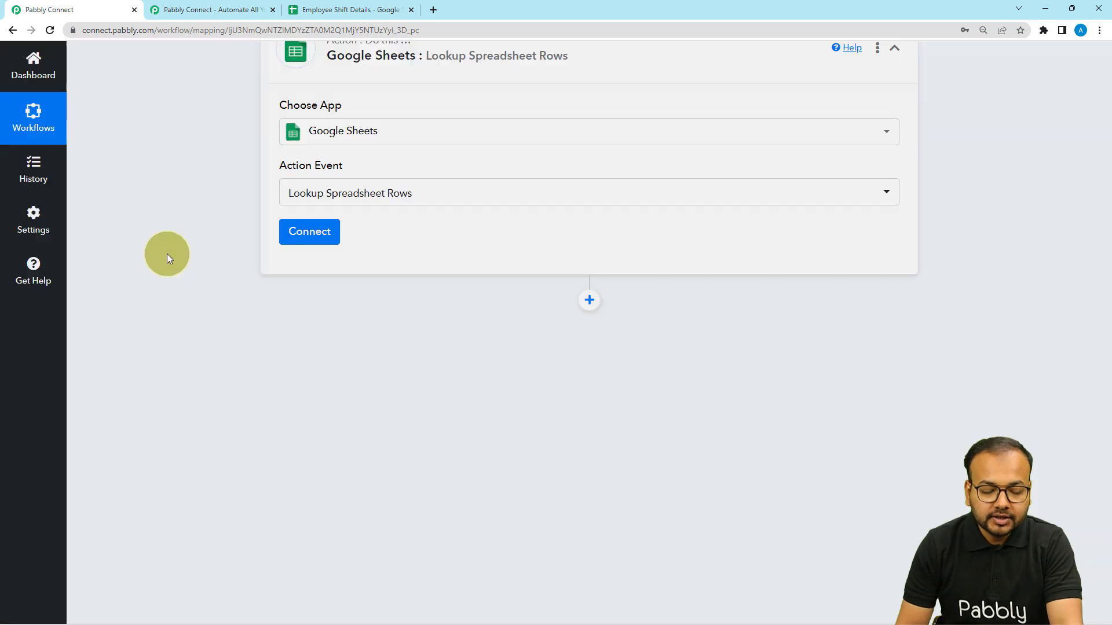
left_click(514, 183)
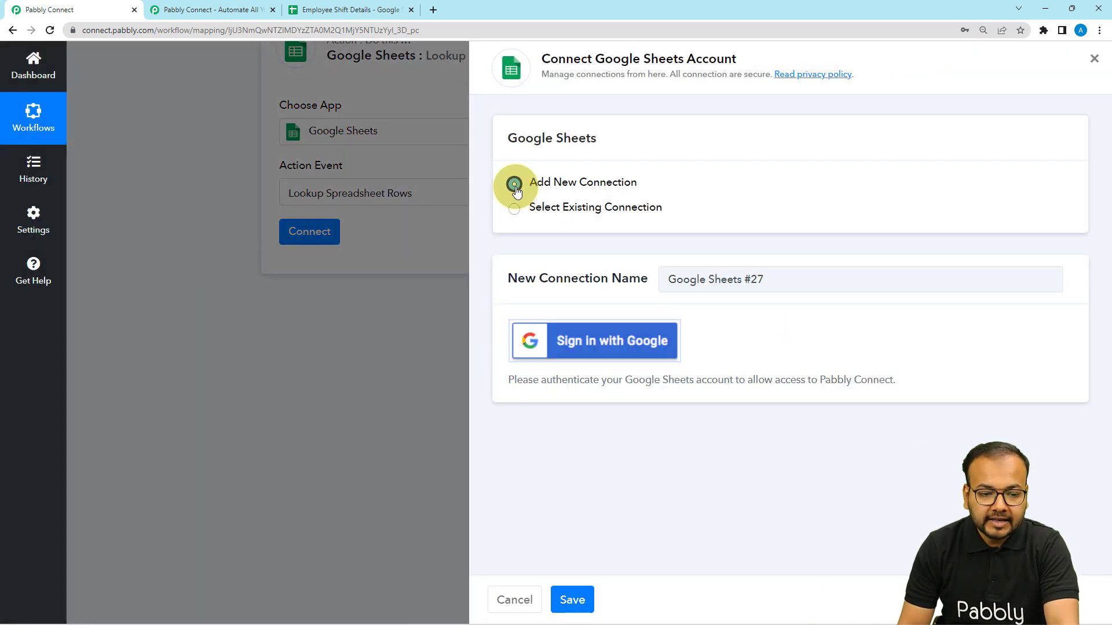
left_click(605, 338)
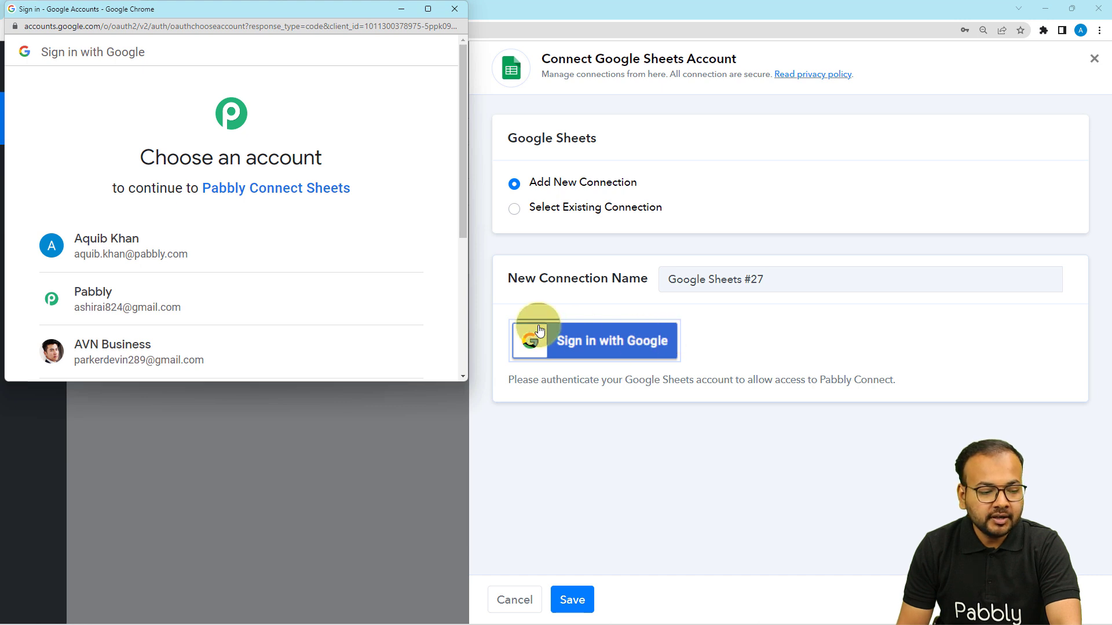
left_click(274, 294)
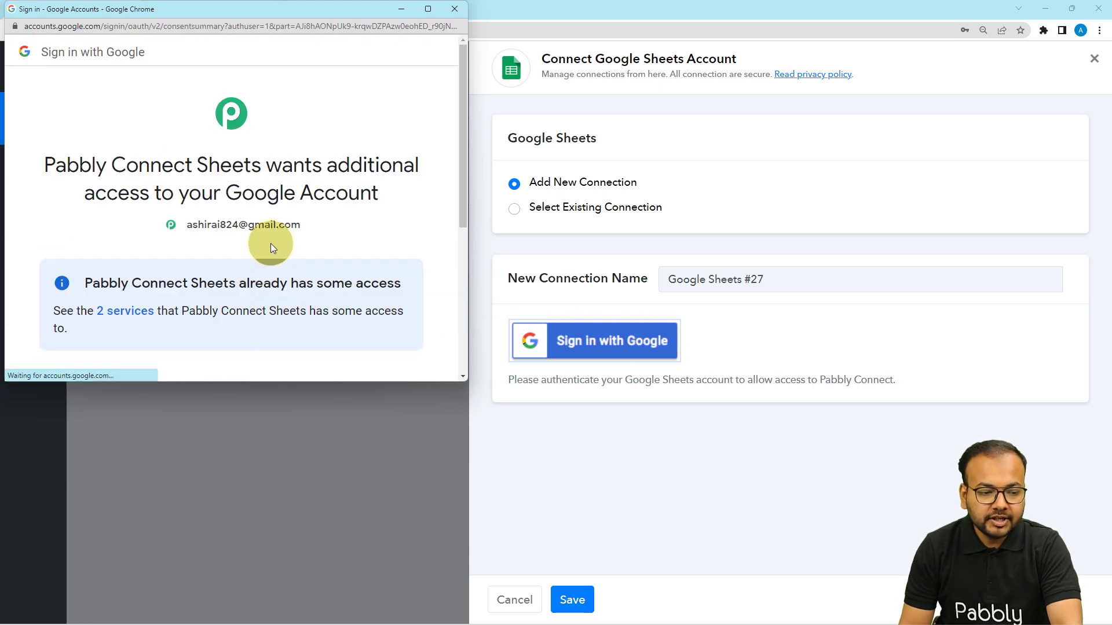
scroll(267, 242, "down", 4)
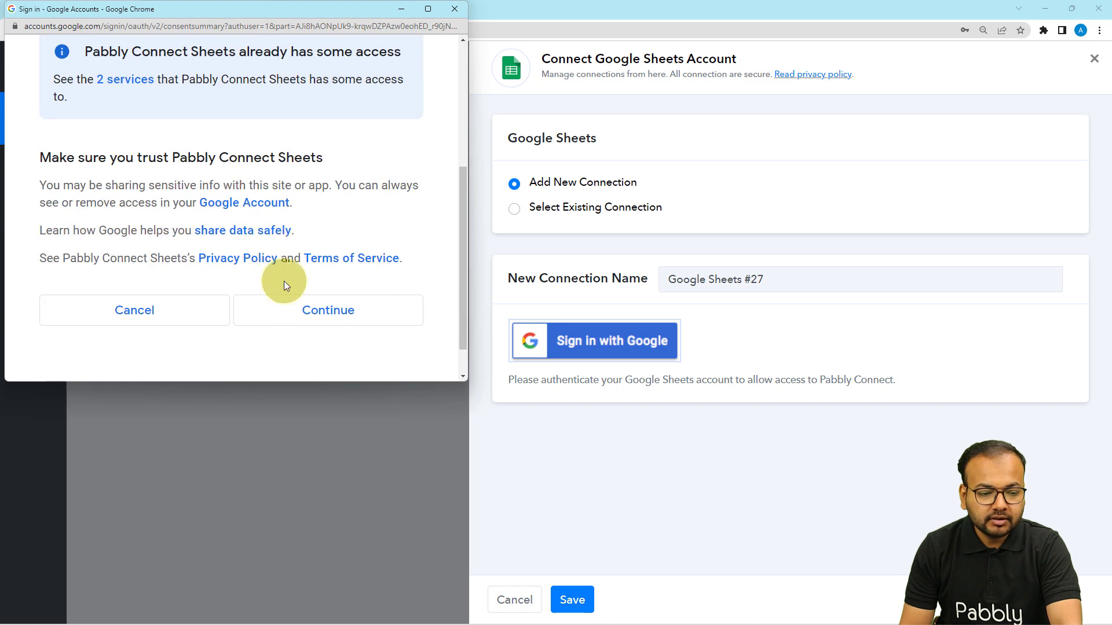
left_click(288, 310)
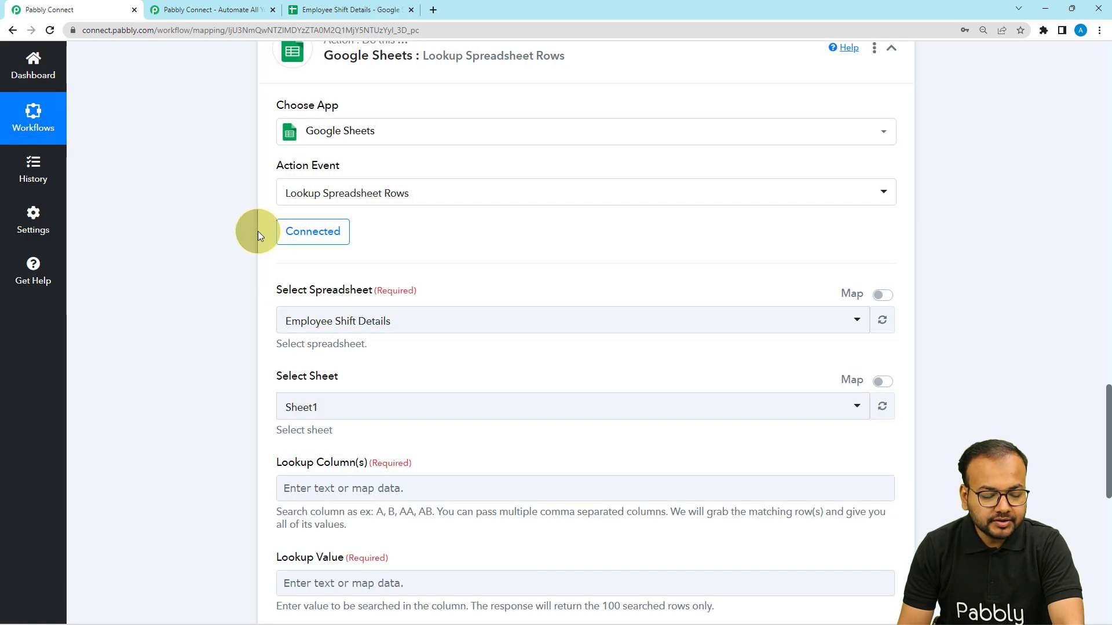
Check the title of the shift spreadsheet and select Employee Shift Details as the lookup's spreadsheet
scroll(208, 252, "down", 2)
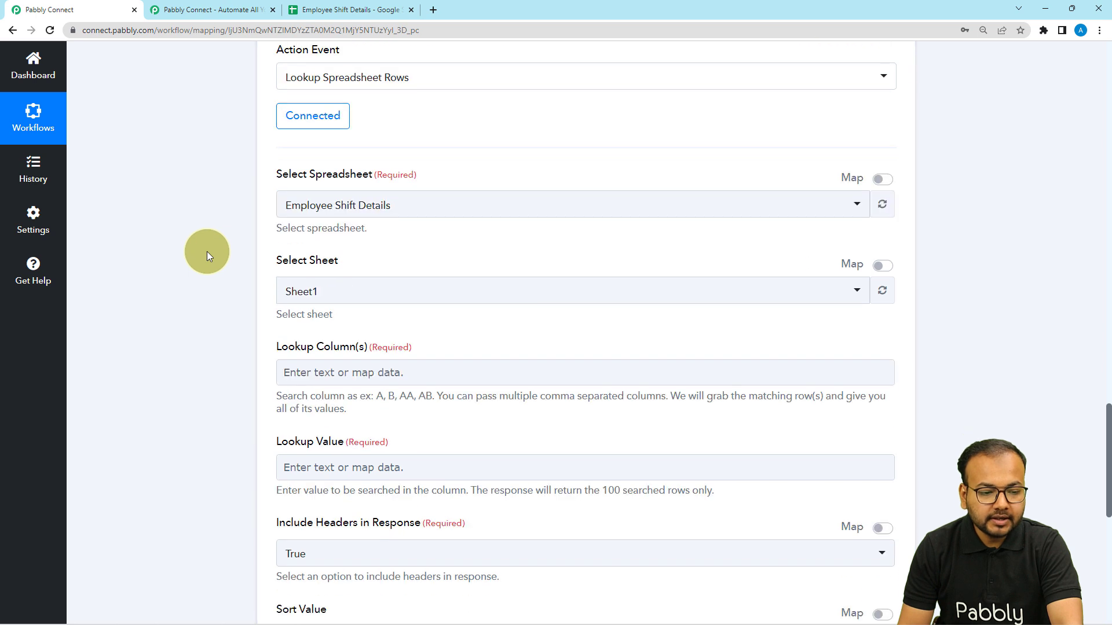
left_click(308, 215)
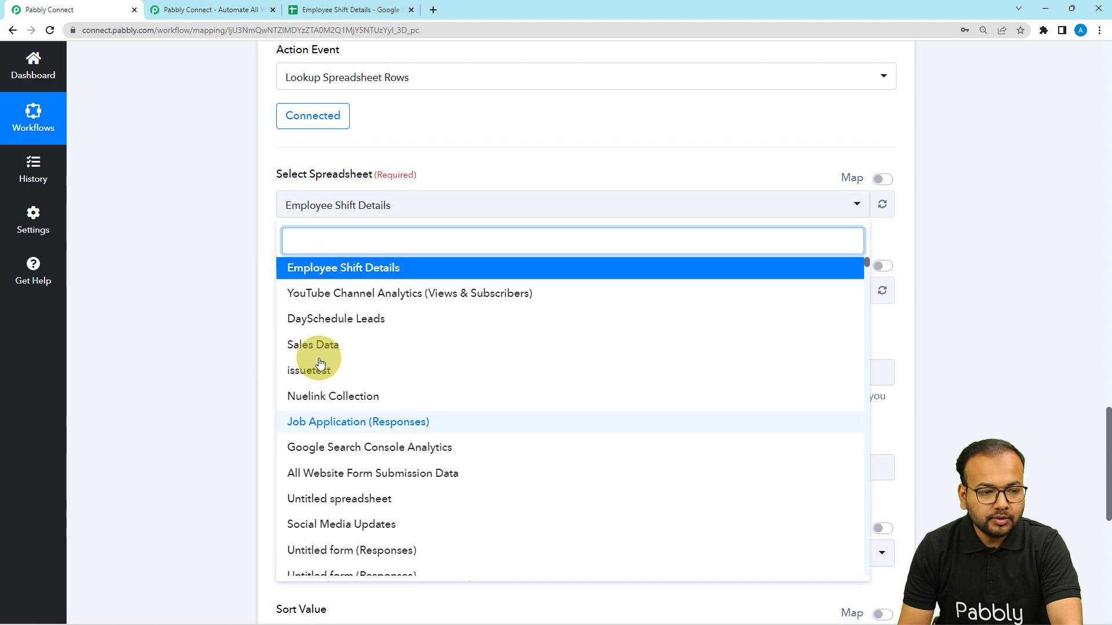
left_click(307, 10)
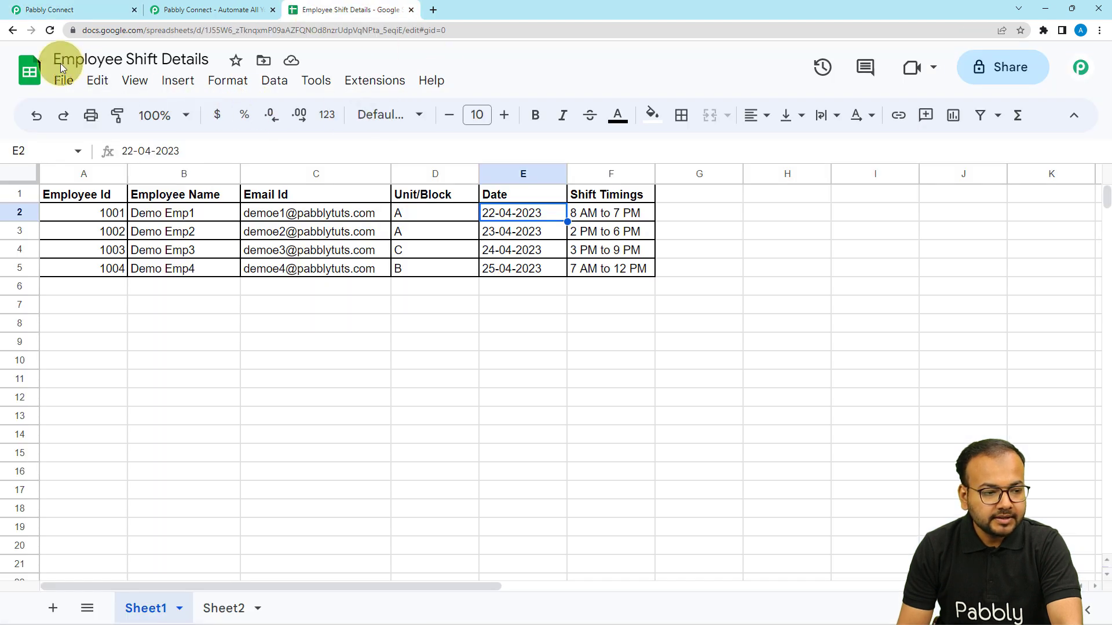
left_click(47, 10)
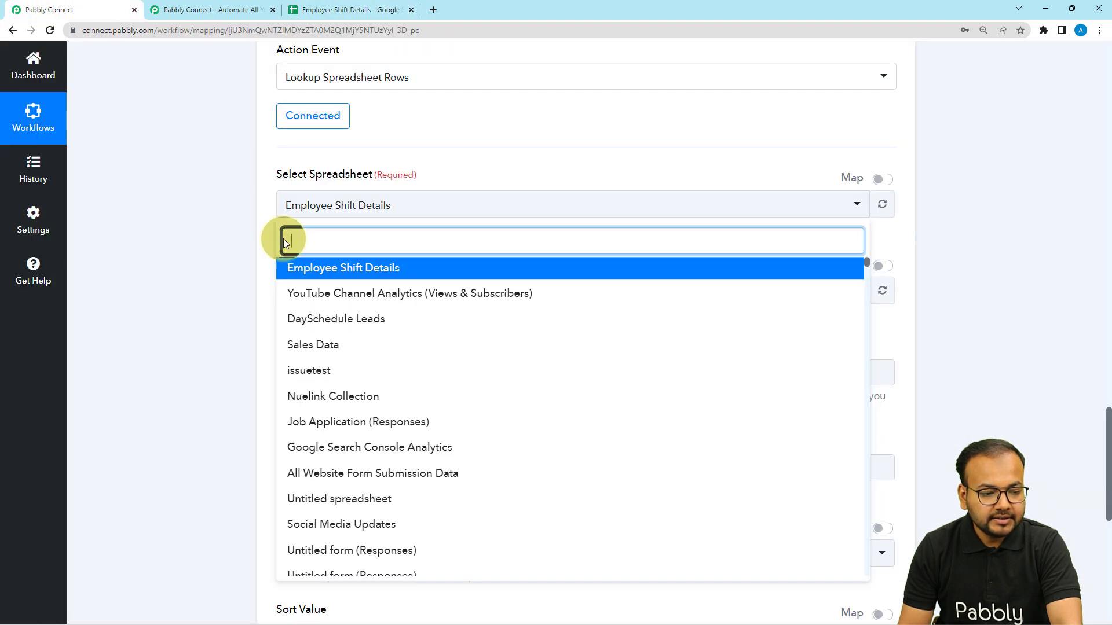
left_click(293, 268)
Check which tab of the shift spreadsheet holds the data and select Sheet1 as the lookup's sheet
scroll(328, 210, "down", 2)
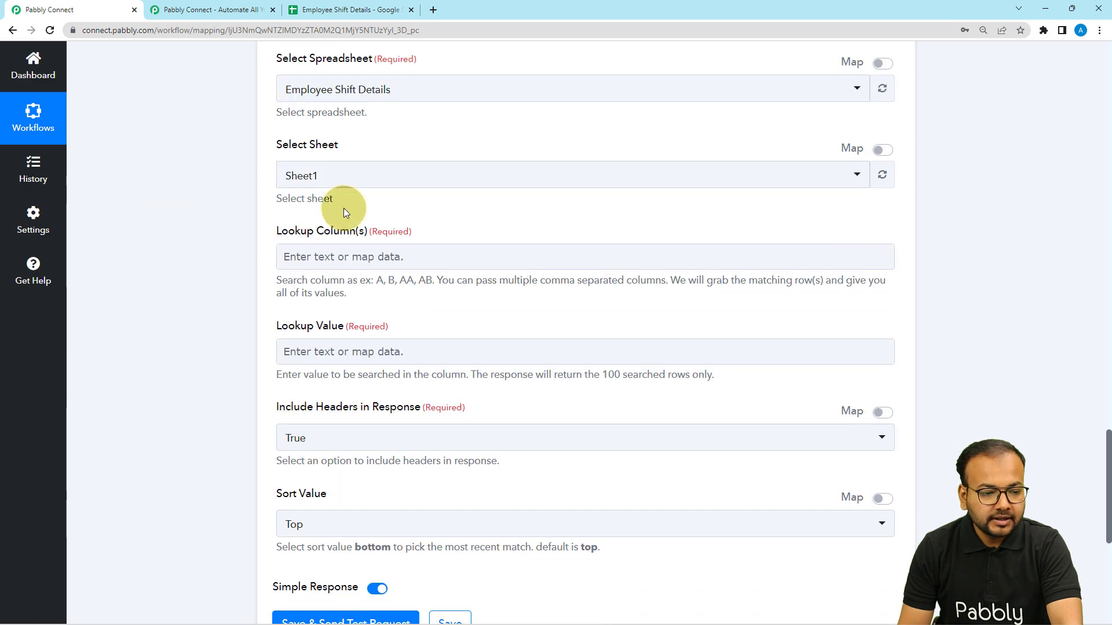
left_click(360, 10)
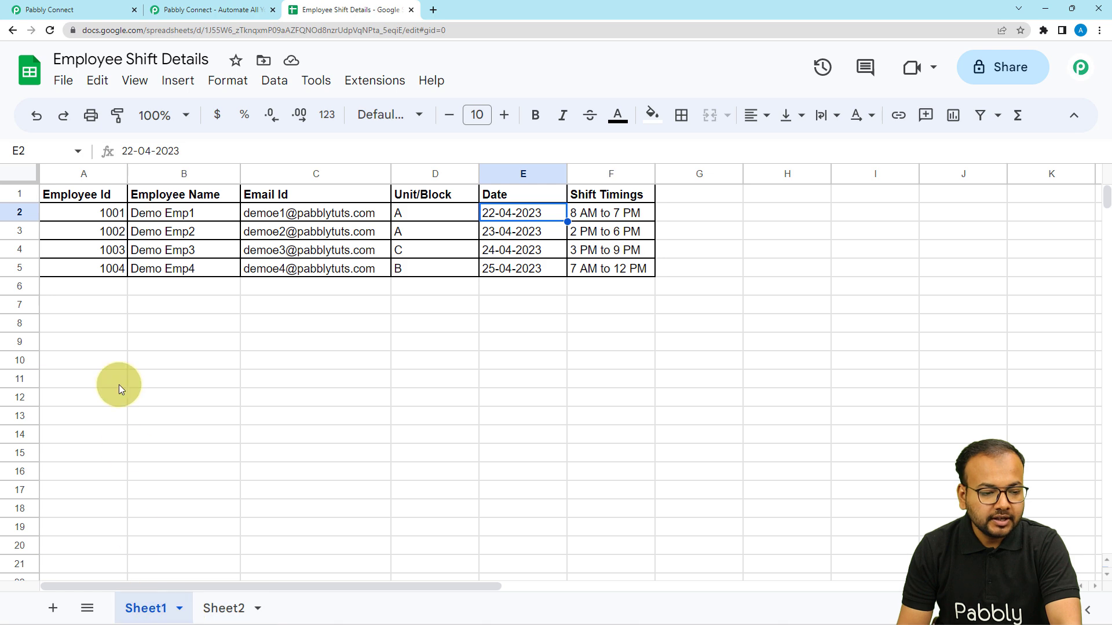
left_click(74, 12)
left_click(318, 174)
left_click(330, 236)
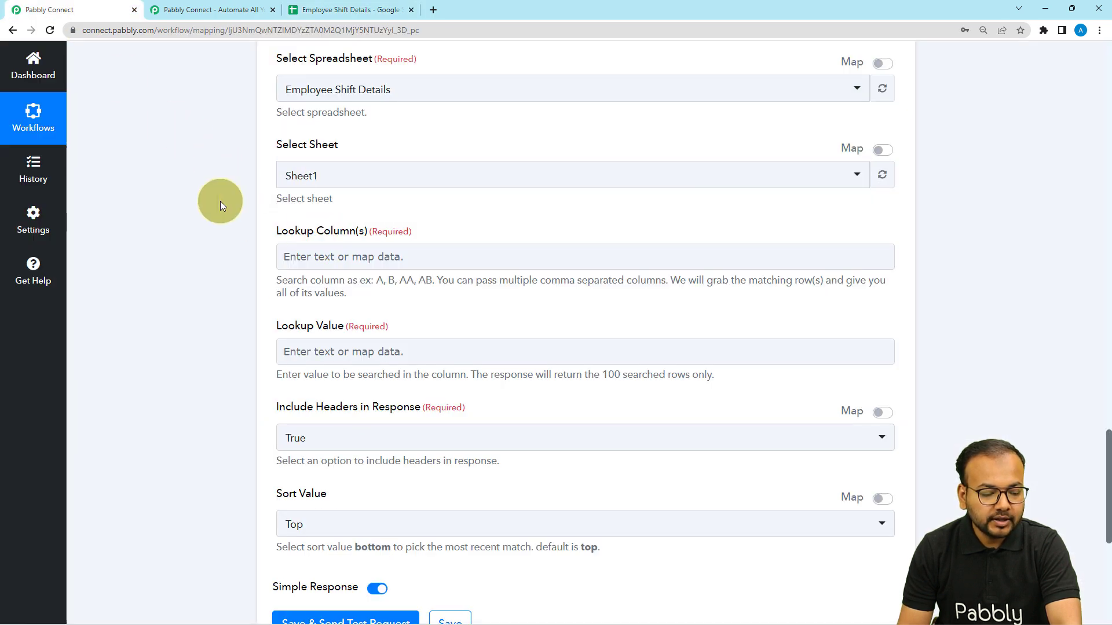
Check which spreadsheet column contains the shift dates and set the lookup column to E
scroll(220, 200, "down", 2)
left_click(339, 139)
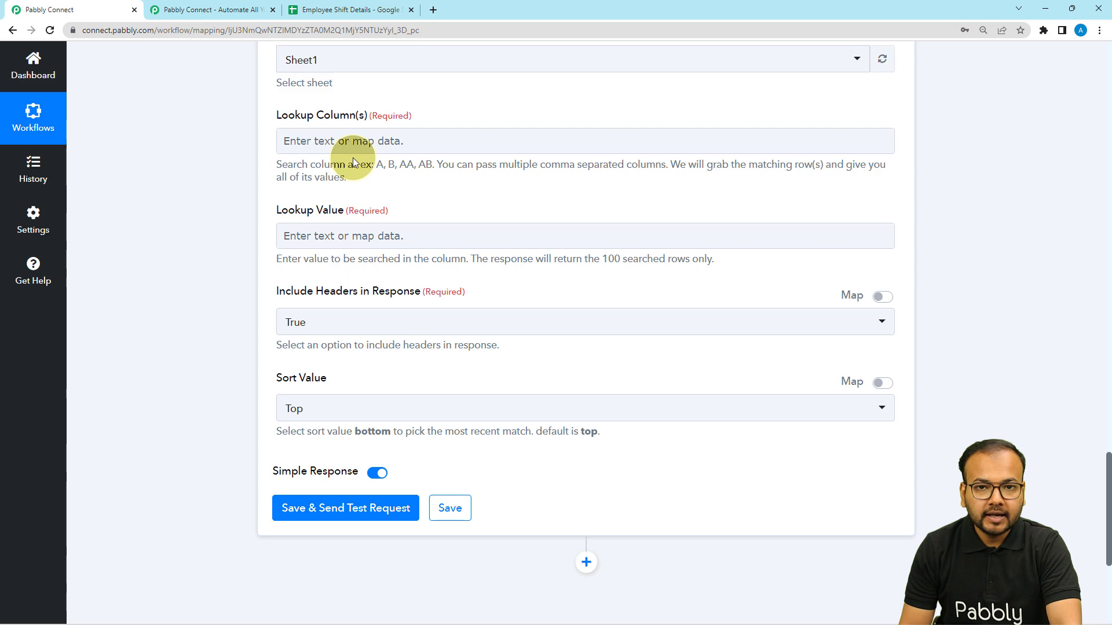
left_click(339, 10)
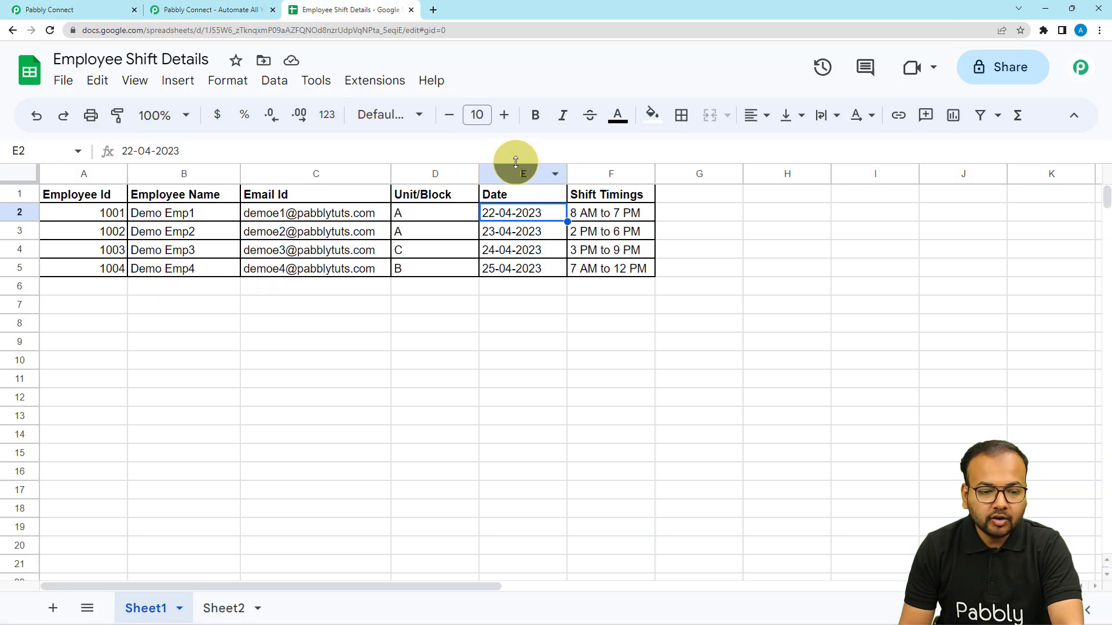
left_click(97, 15)
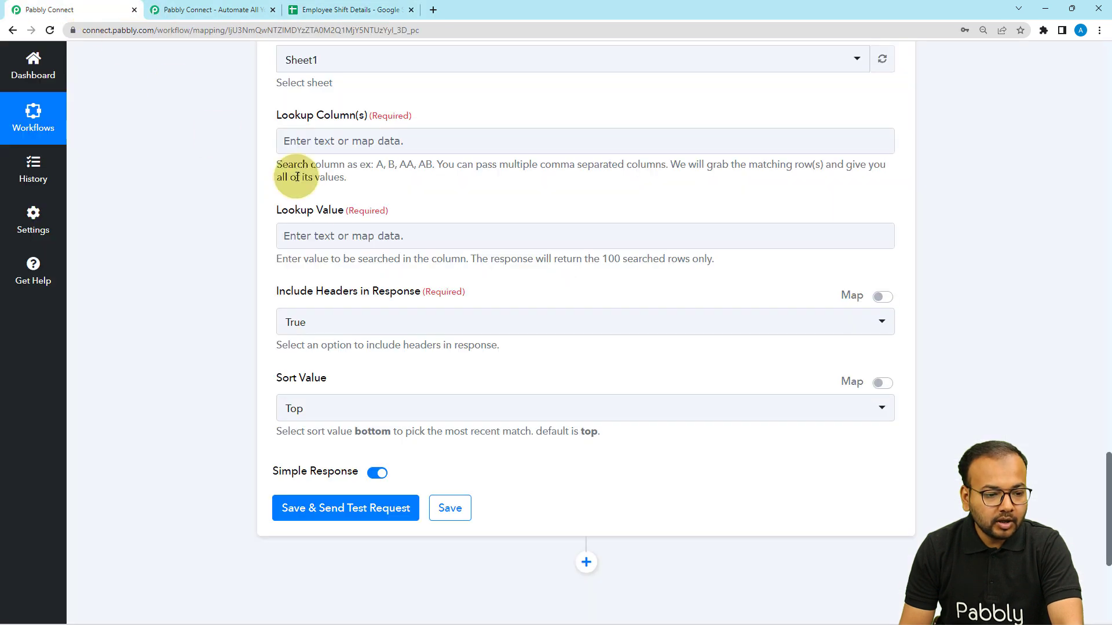
left_click(348, 237)
left_click(342, 144)
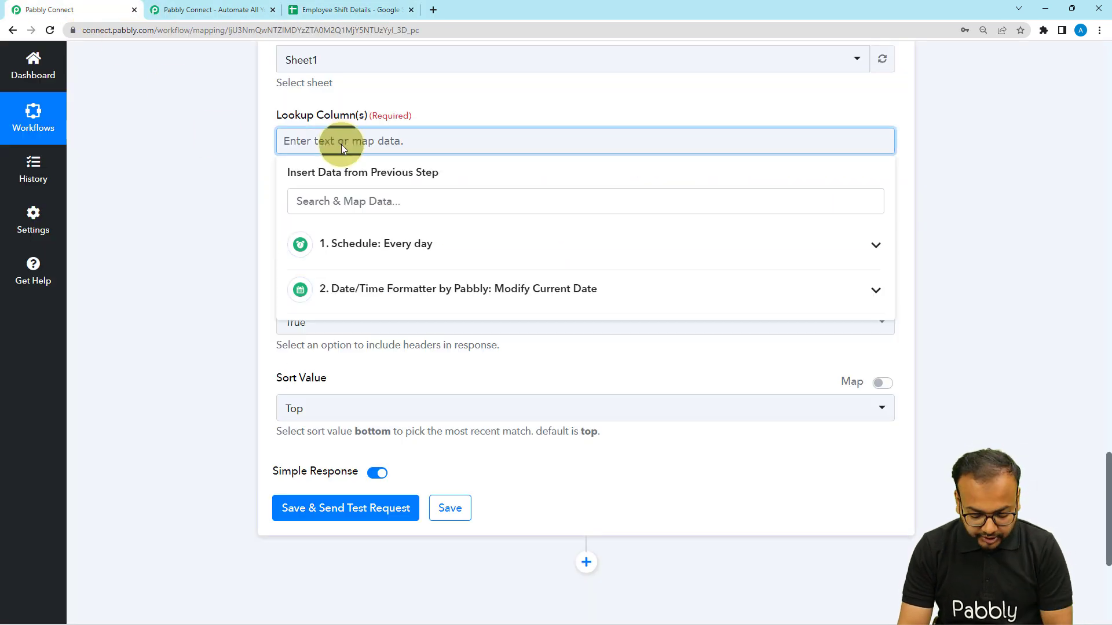
type("E")
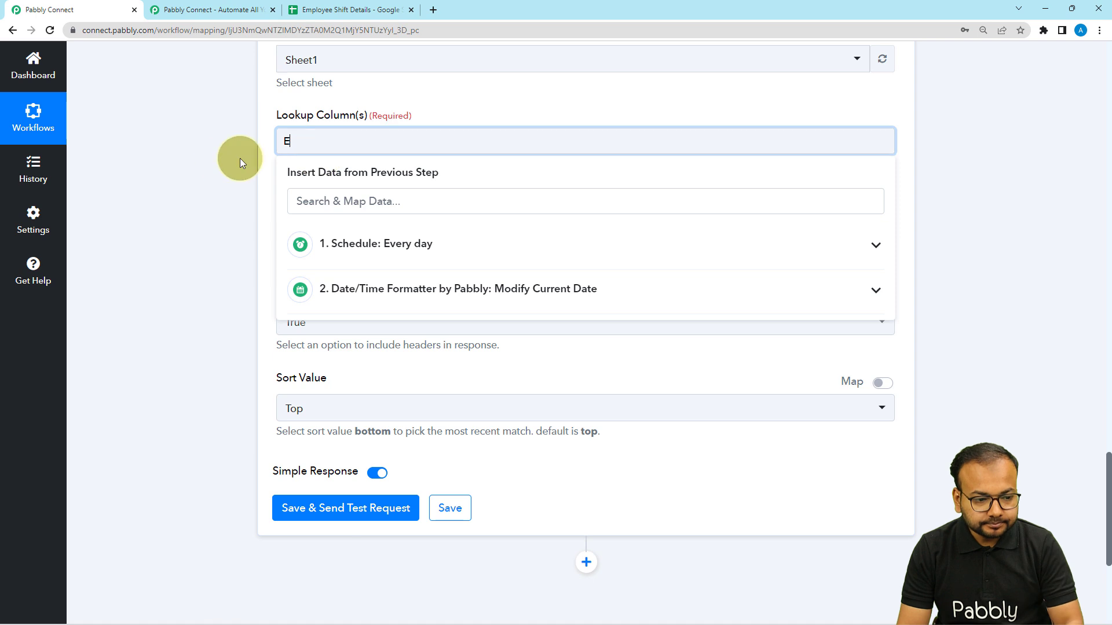
left_click(194, 161)
Review the date formatter's output and map its 0 Datetime field as the lookup value
scroll(193, 161, "down", 1)
scroll(194, 162, "down", 1)
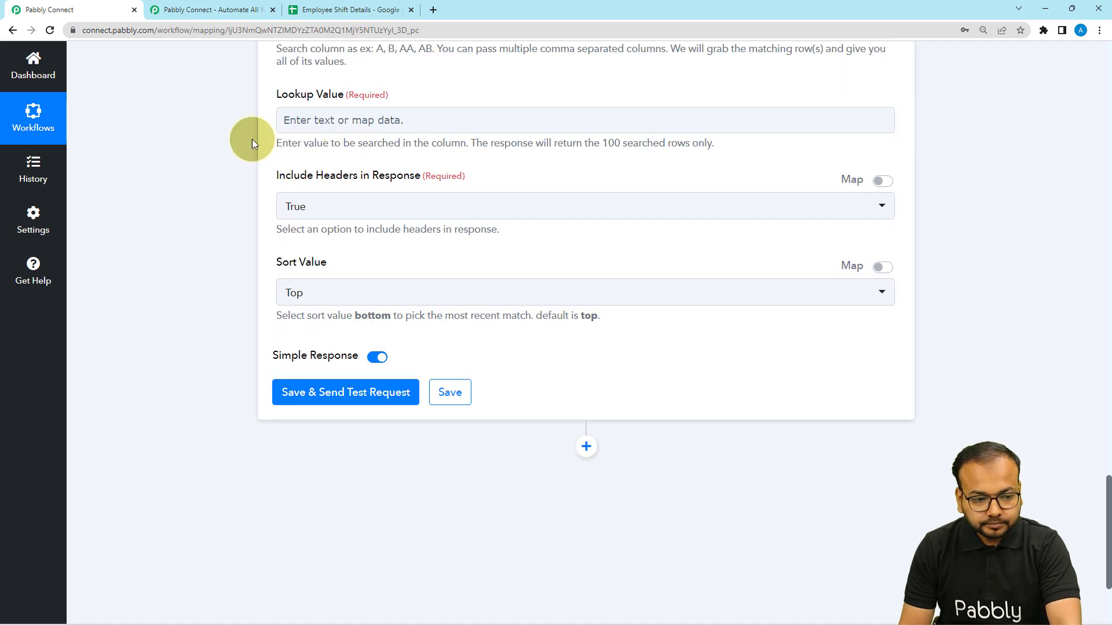
left_click(354, 131)
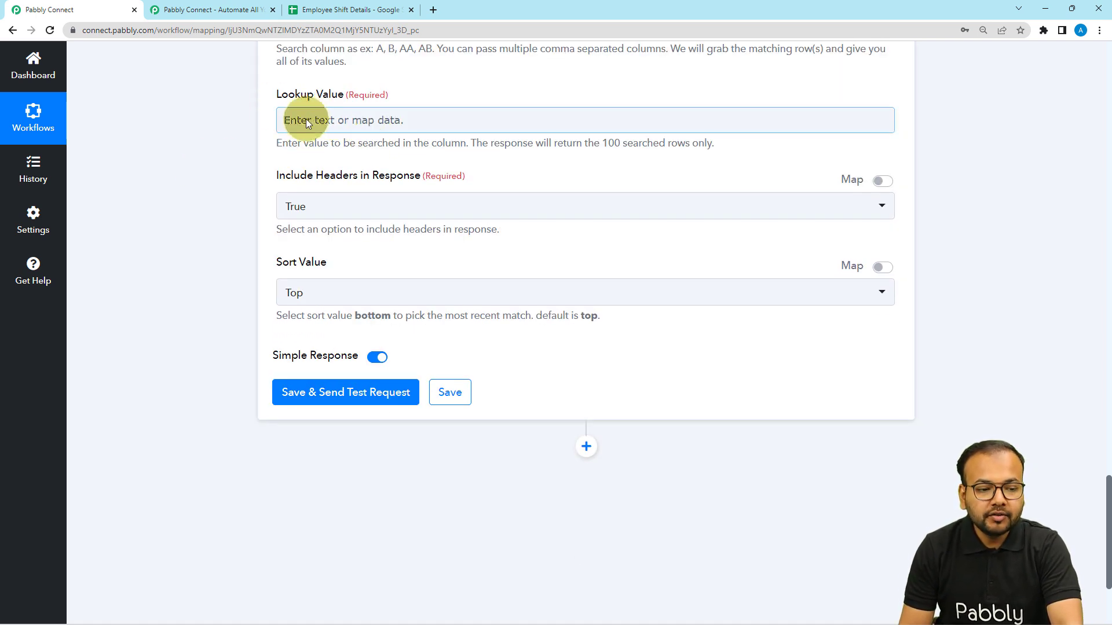
scroll(259, 175, "up", 10)
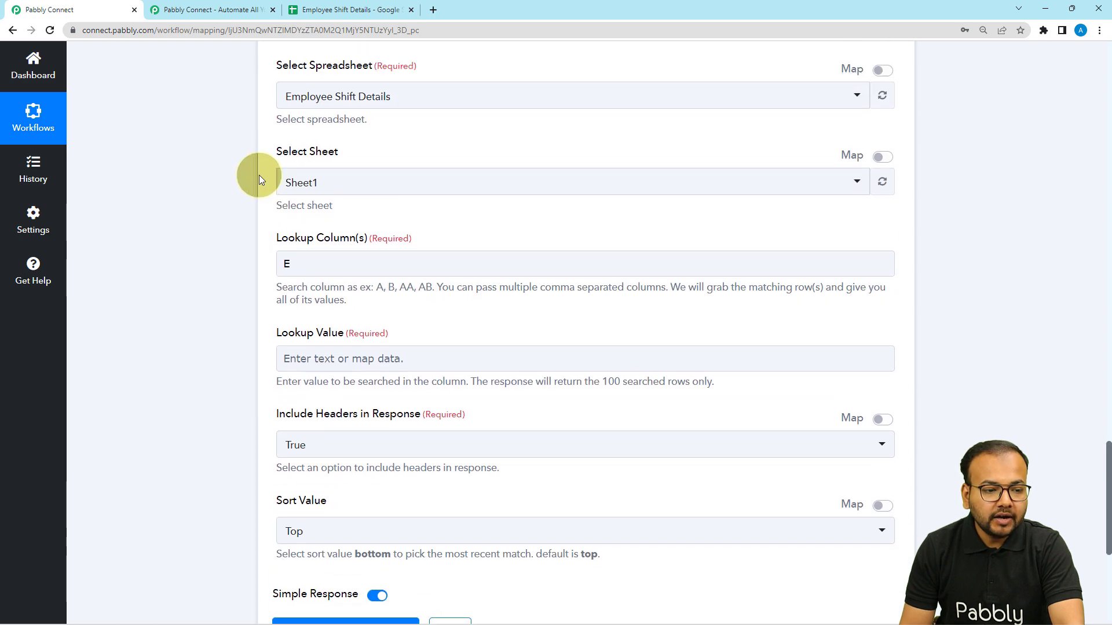
left_click_drag(665, 110, 520, 125)
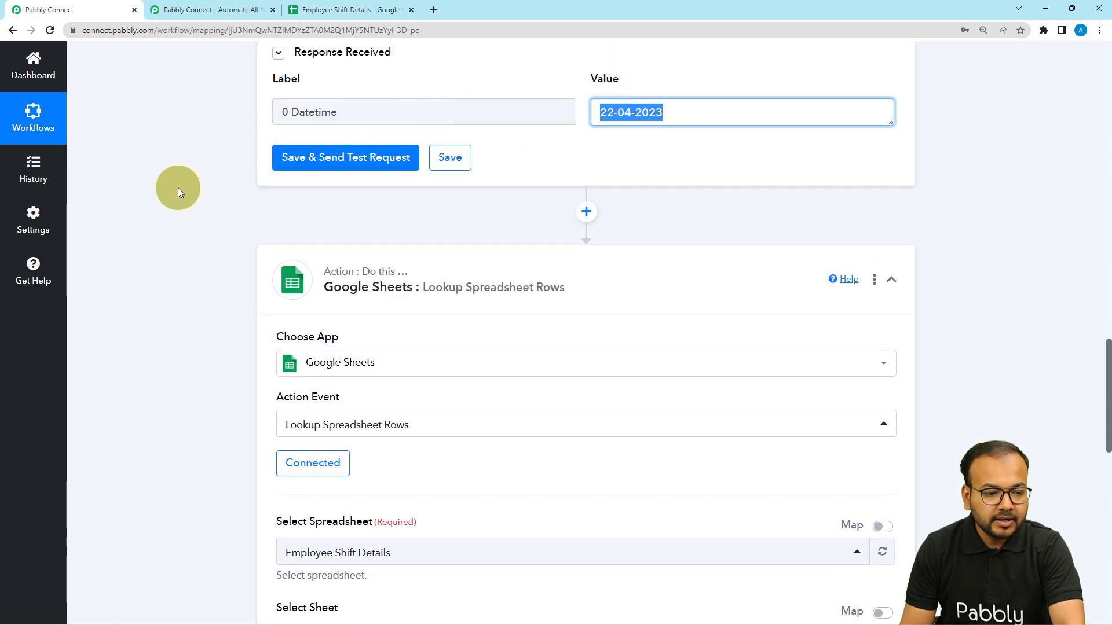
left_click_drag(338, 112, 249, 212)
scroll(249, 220, "down", 8)
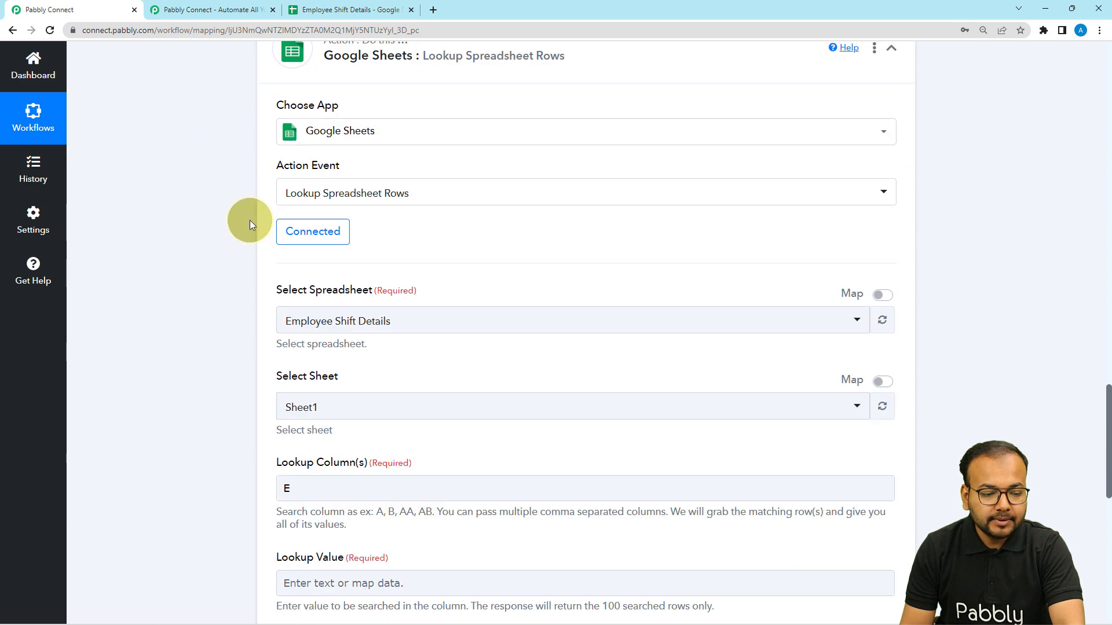
scroll(249, 220, "down", 3)
left_click(309, 178)
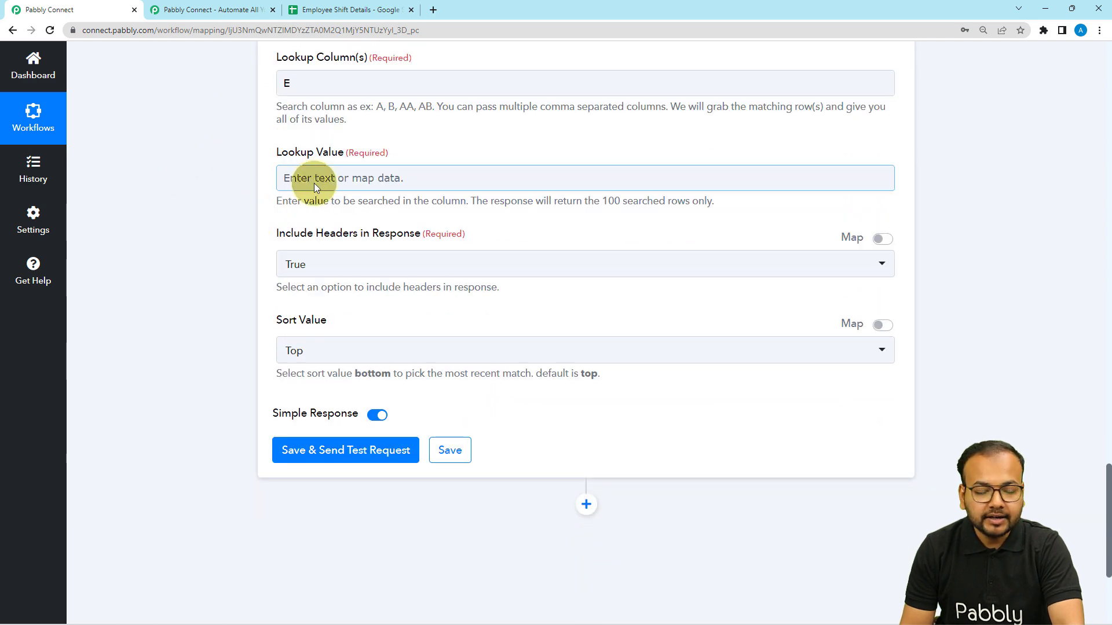
left_click(319, 183)
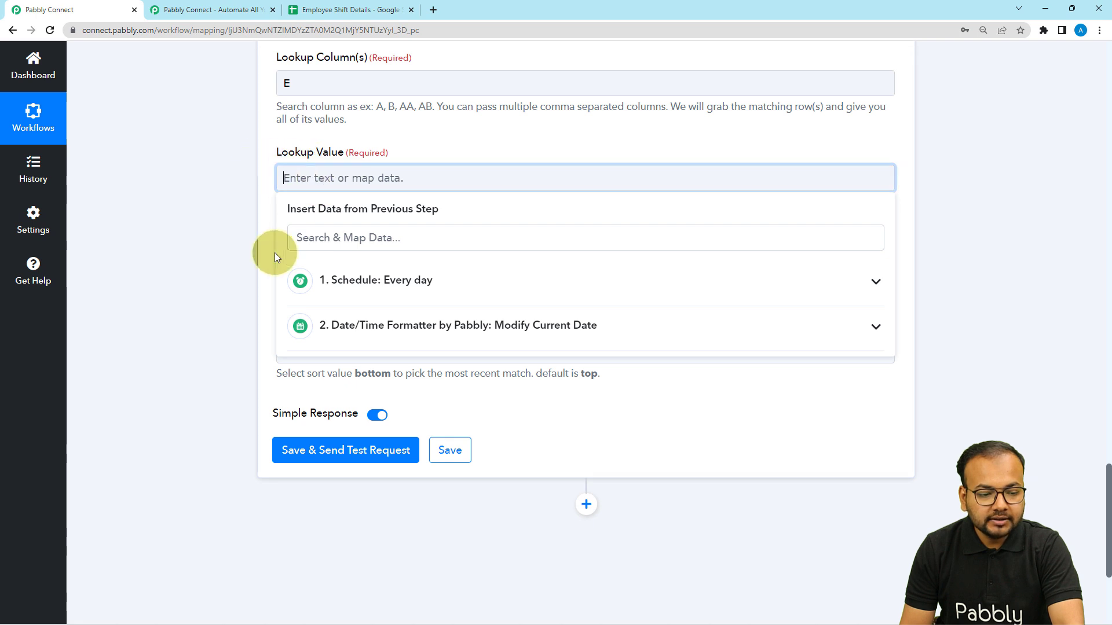
left_click(356, 330)
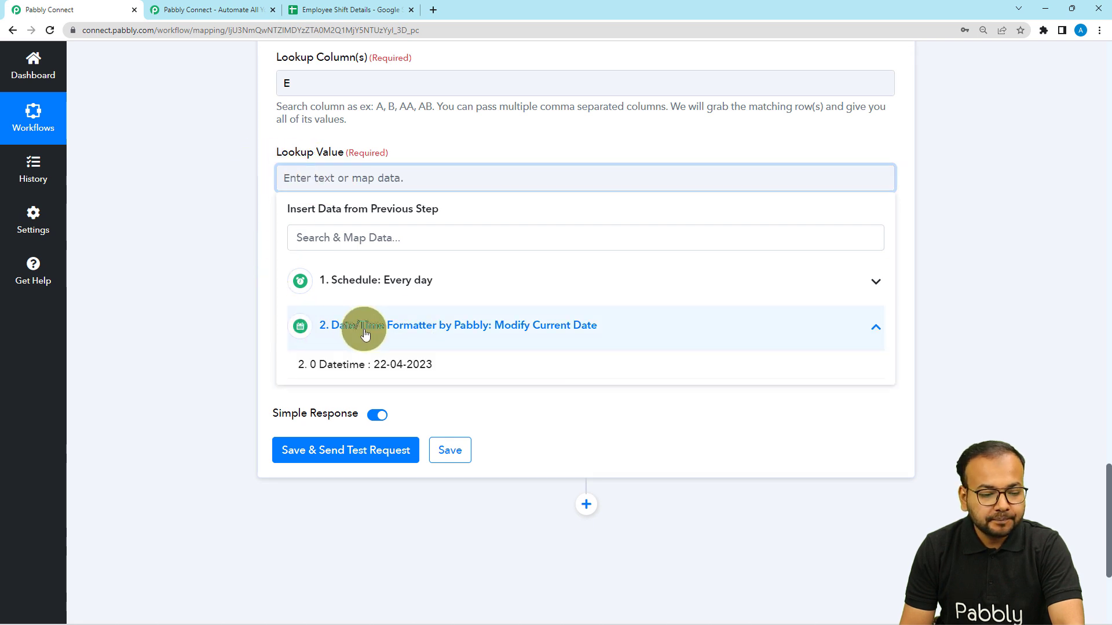
left_click(360, 365)
left_click(199, 250)
Set the lookup's sort value to Top, then save the action and send a test request
scroll(199, 245, "down", 2)
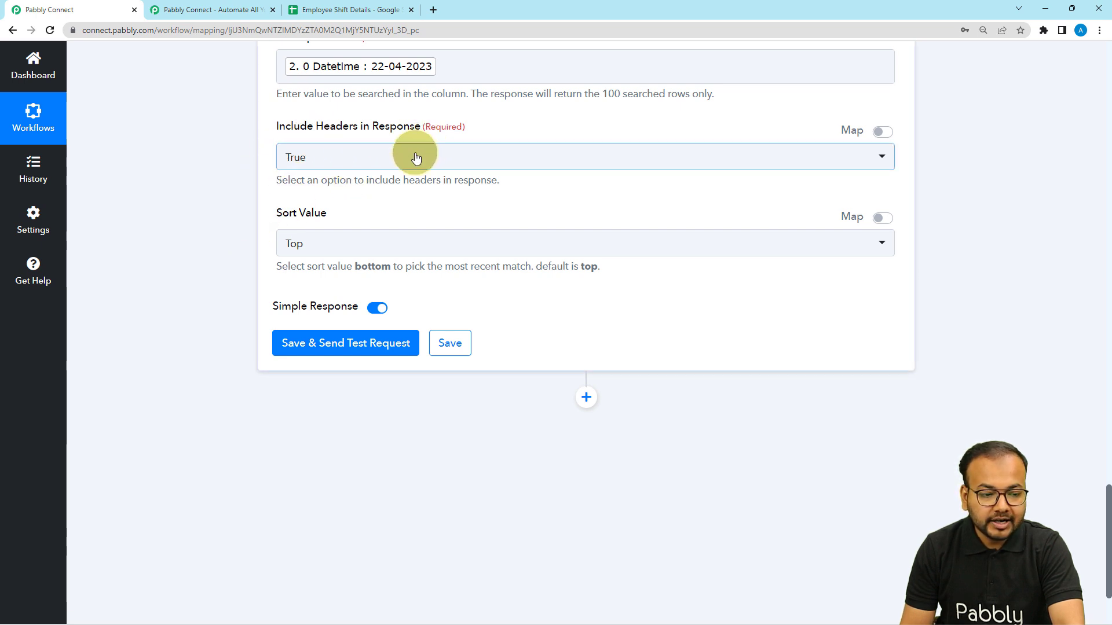
left_click(293, 243)
left_click(279, 316)
scroll(180, 247, "down", 3)
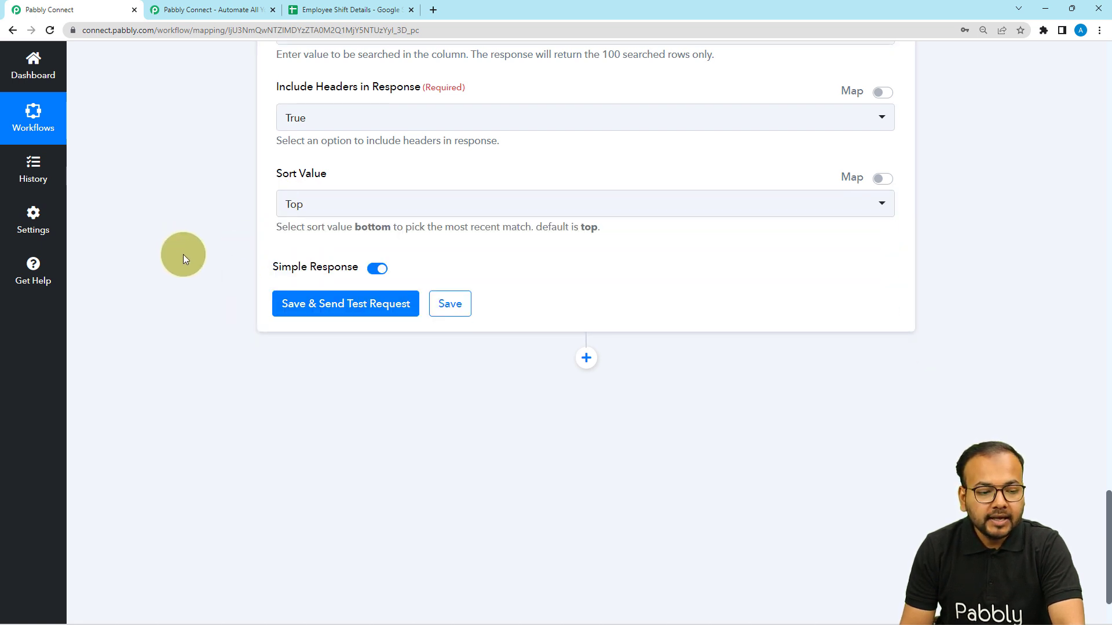
left_click(305, 224)
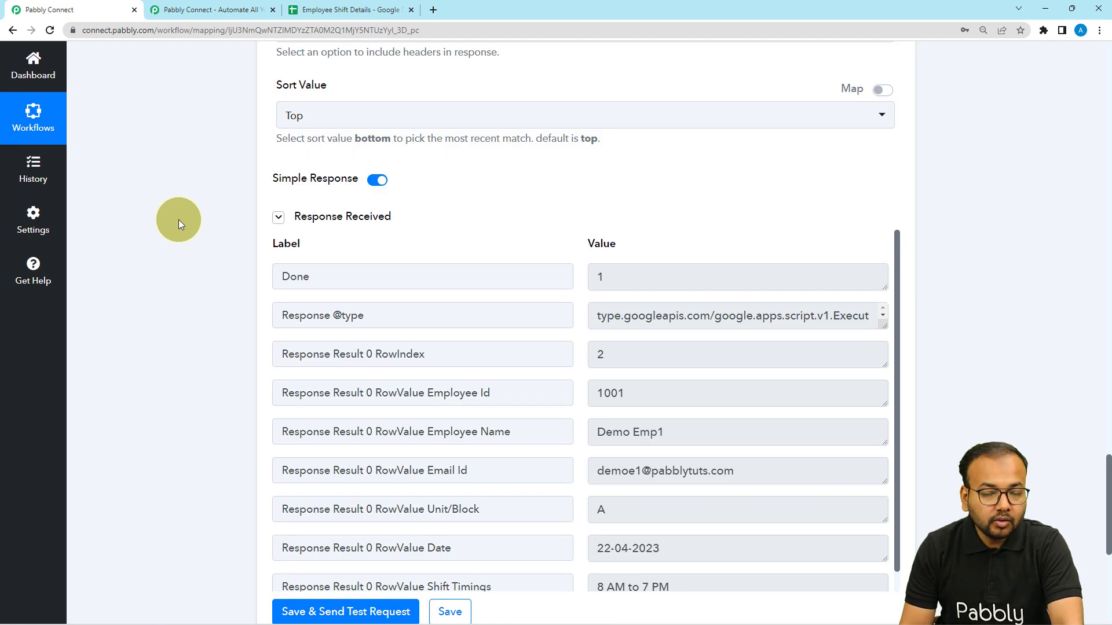
Examine the lookup response's status, row index and employee fields, from employee ID to shift timings
scroll(179, 220, "up", 4)
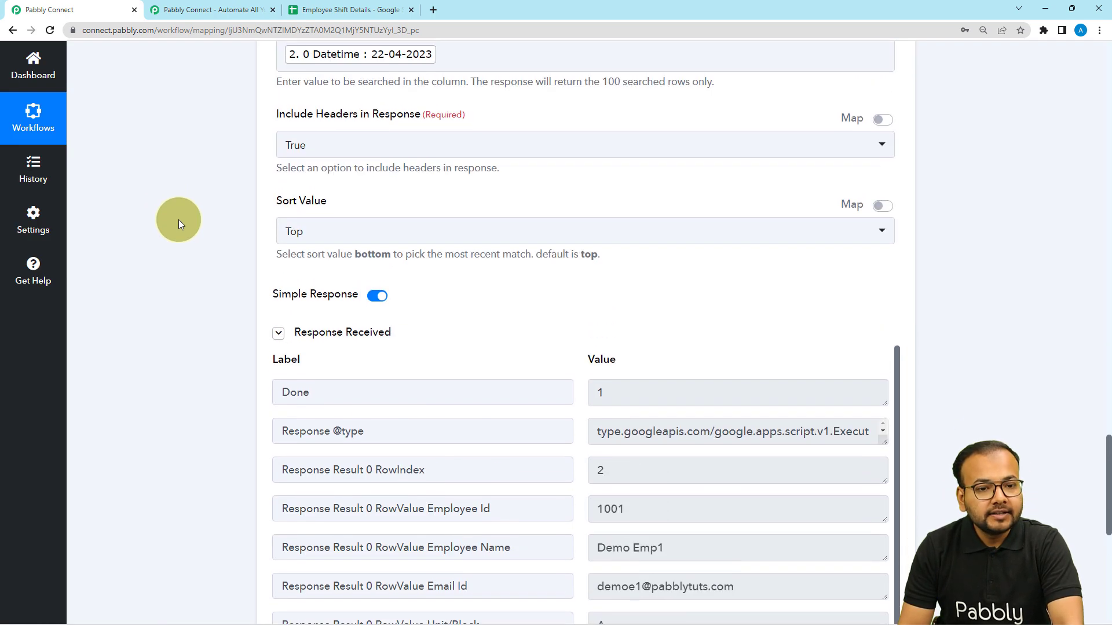
scroll(220, 252, "down", 4)
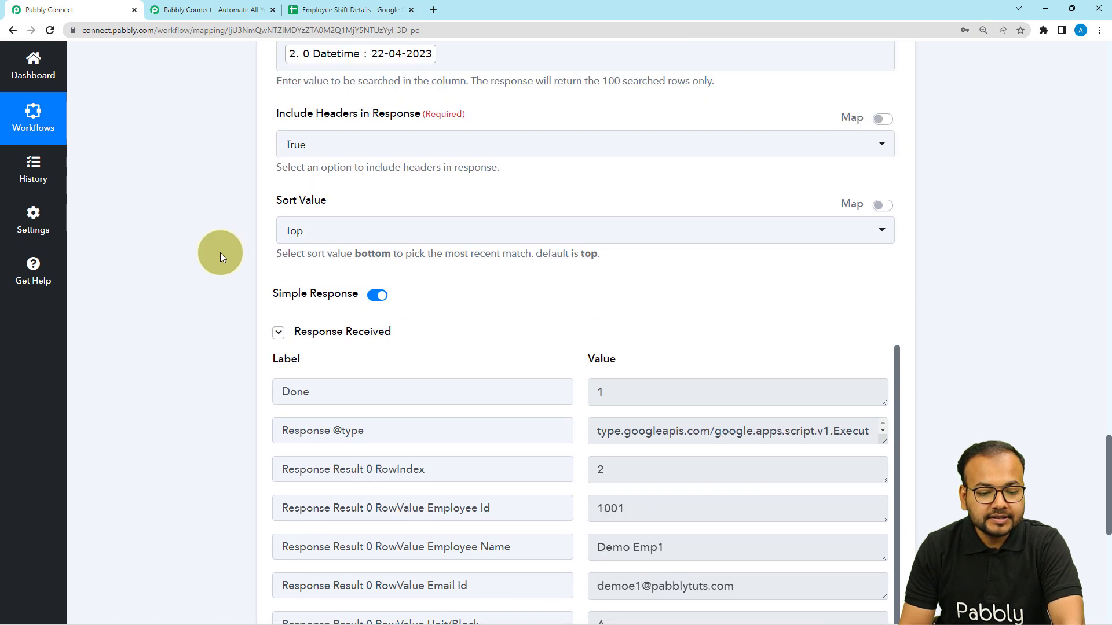
scroll(220, 253, "down", 2)
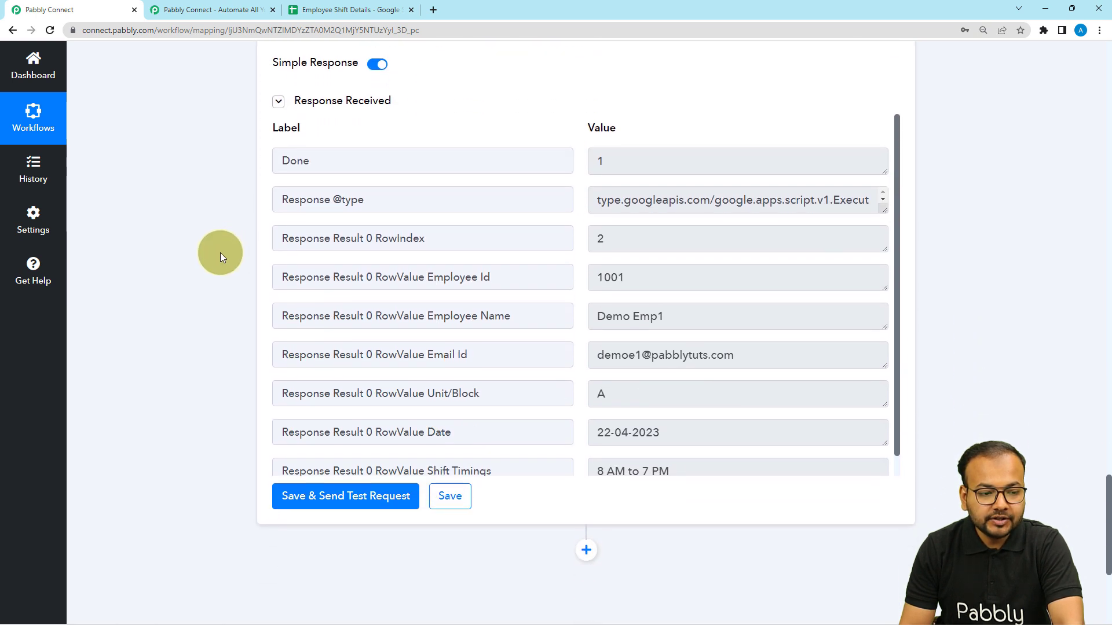
double_click(289, 161)
left_click_drag(630, 173, 584, 168)
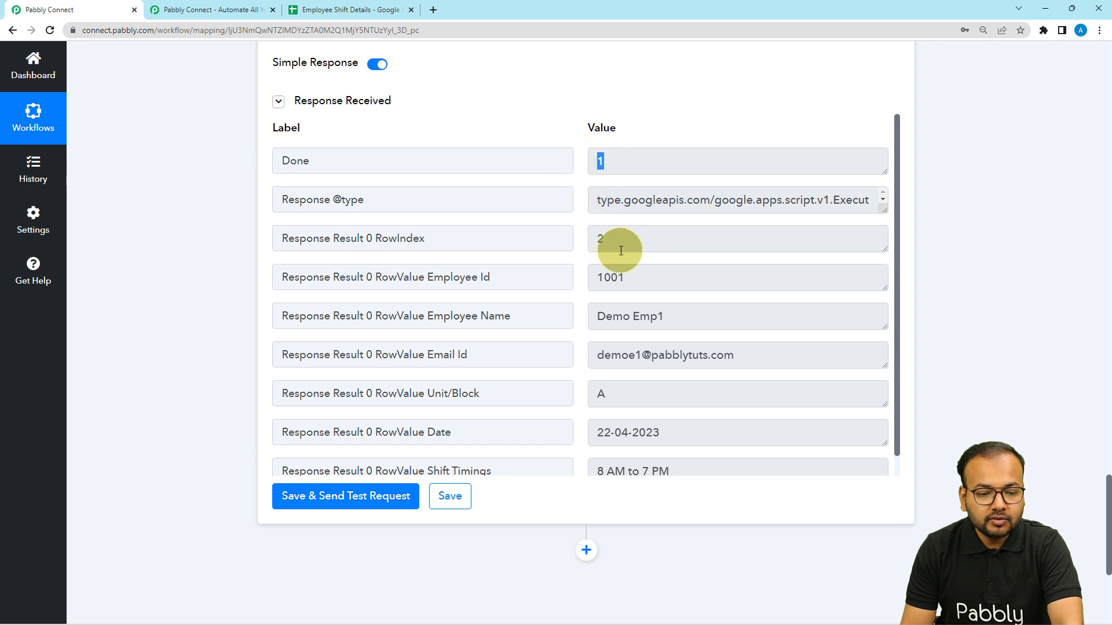
left_click_drag(452, 241, 373, 241)
left_click(599, 239)
left_click_drag(625, 278, 576, 282)
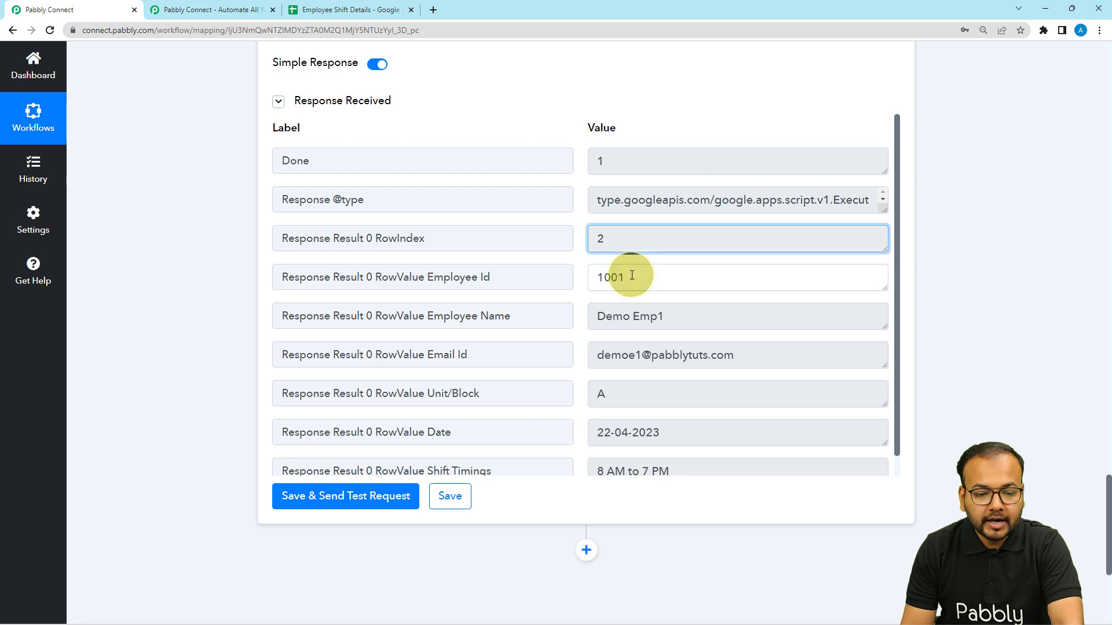
left_click_drag(703, 318, 576, 318)
left_click_drag(738, 371, 610, 369)
scroll(605, 415, "down", 1)
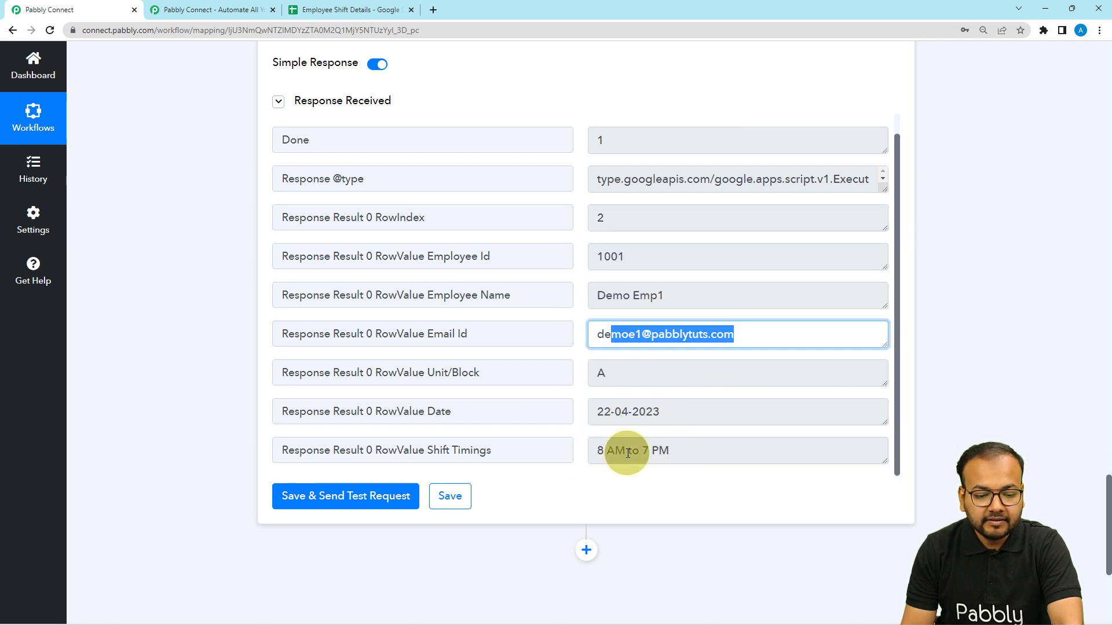
left_click_drag(718, 451, 579, 454)
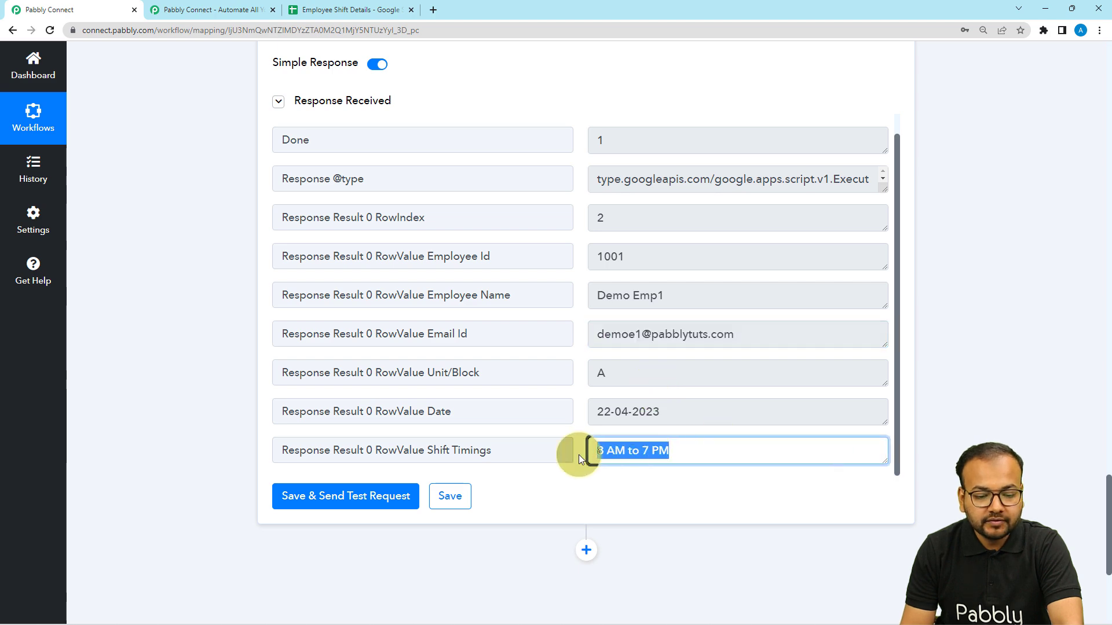
Compare the lookup response with the first employee's row in the Employee Shift Details spreadsheet
left_click(351, 10)
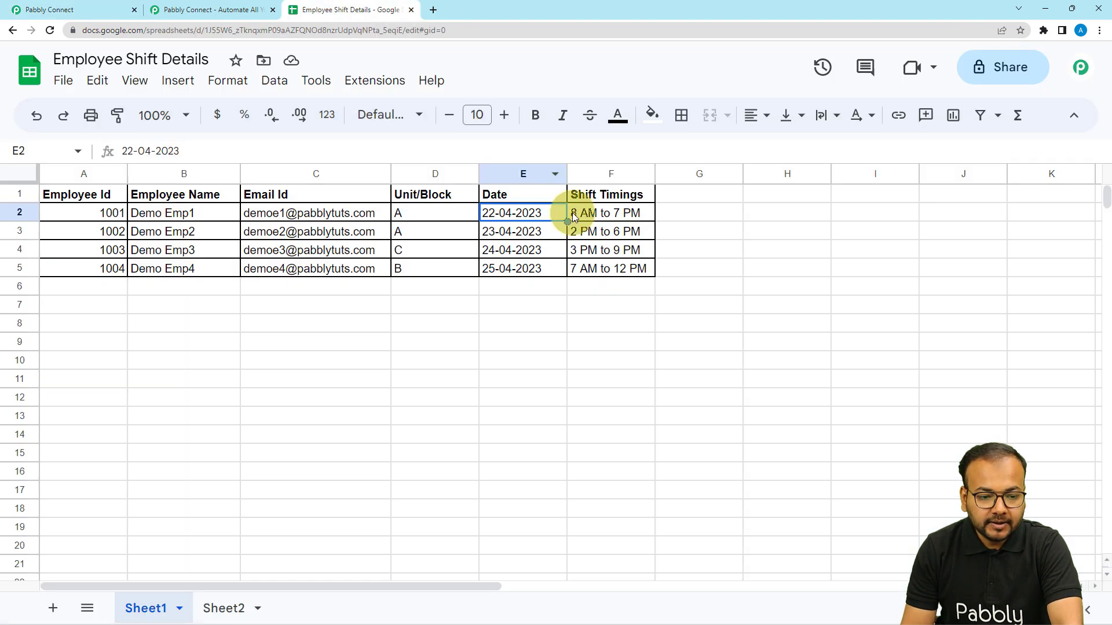
left_click(264, 219)
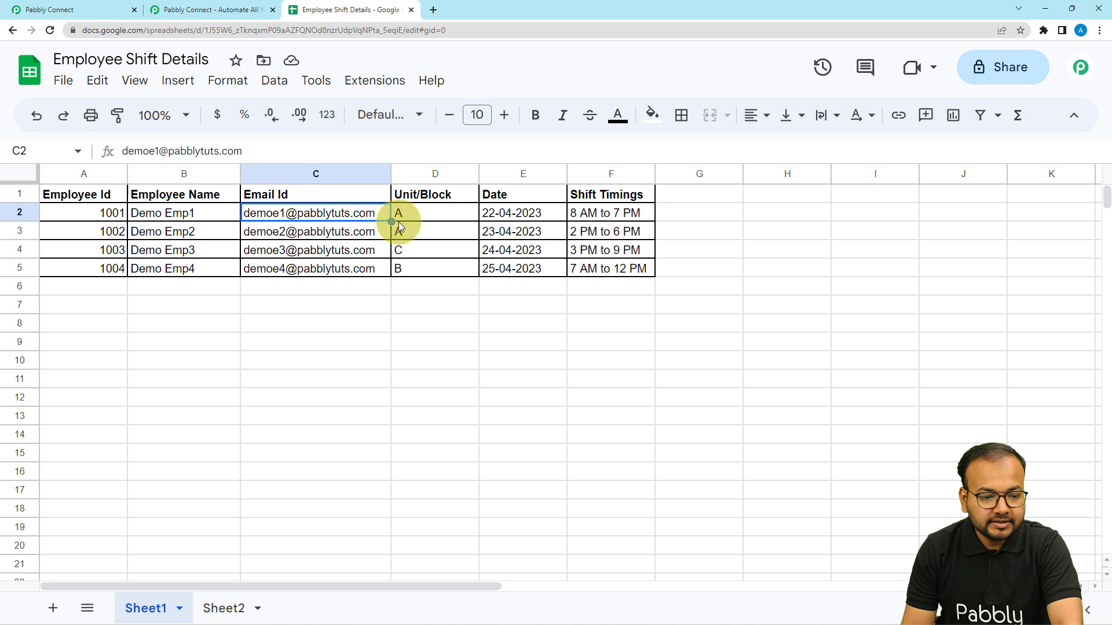
left_click(405, 218)
left_click(515, 217)
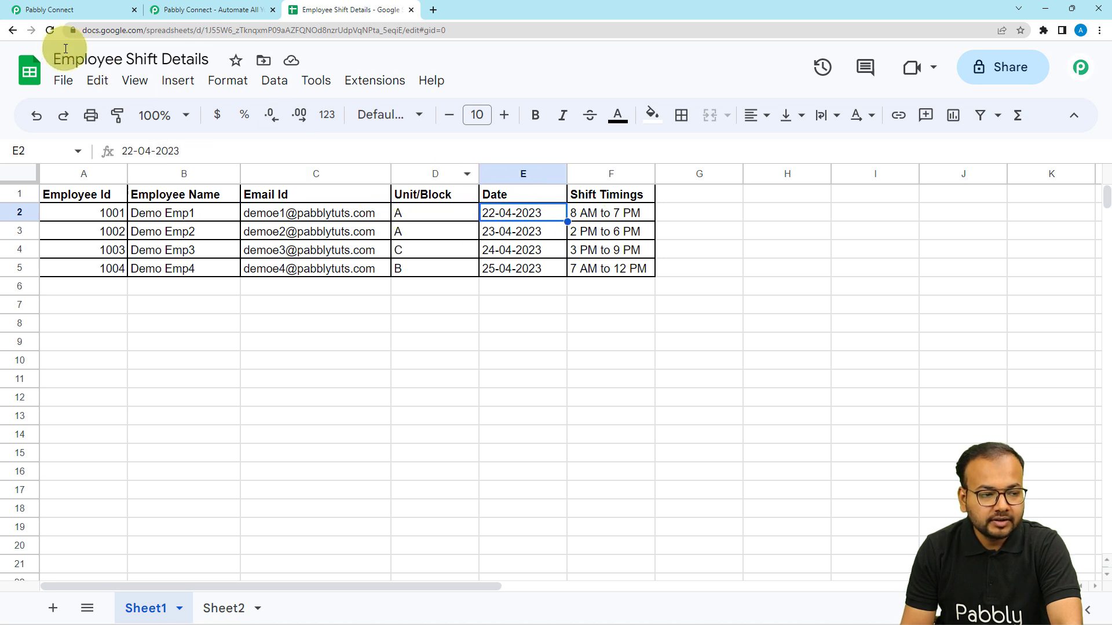
left_click(65, 9)
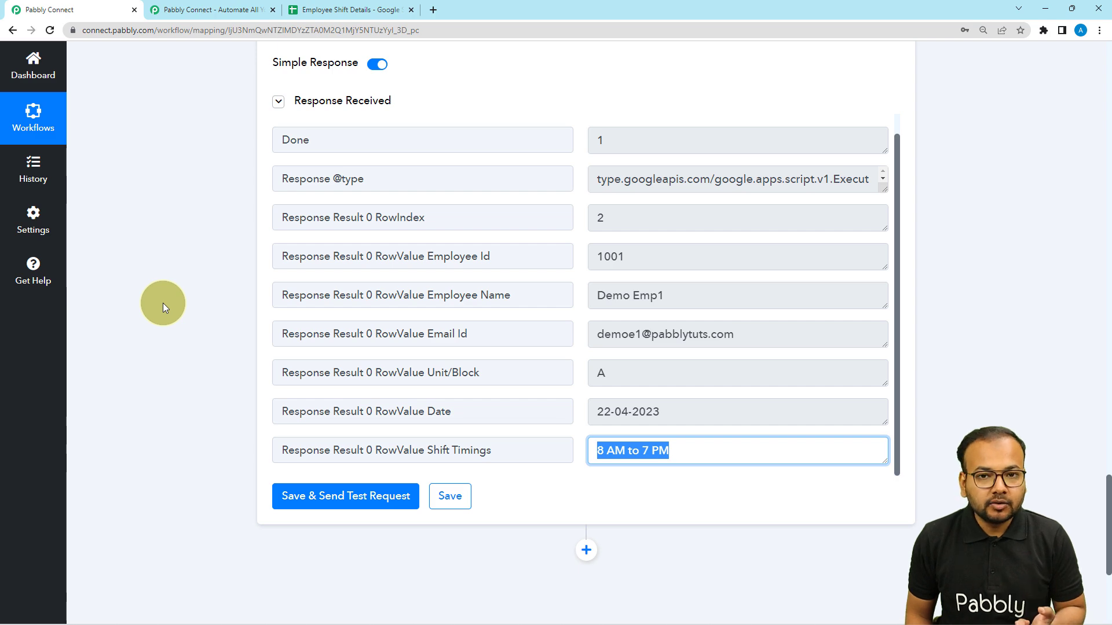
left_click(330, 10)
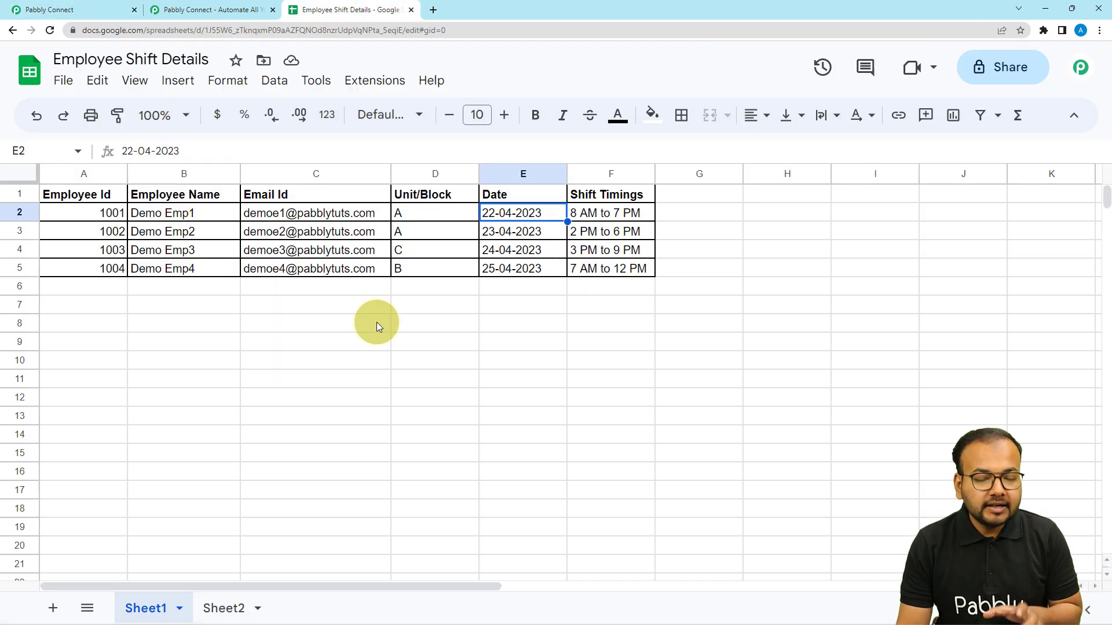
left_click(75, 7)
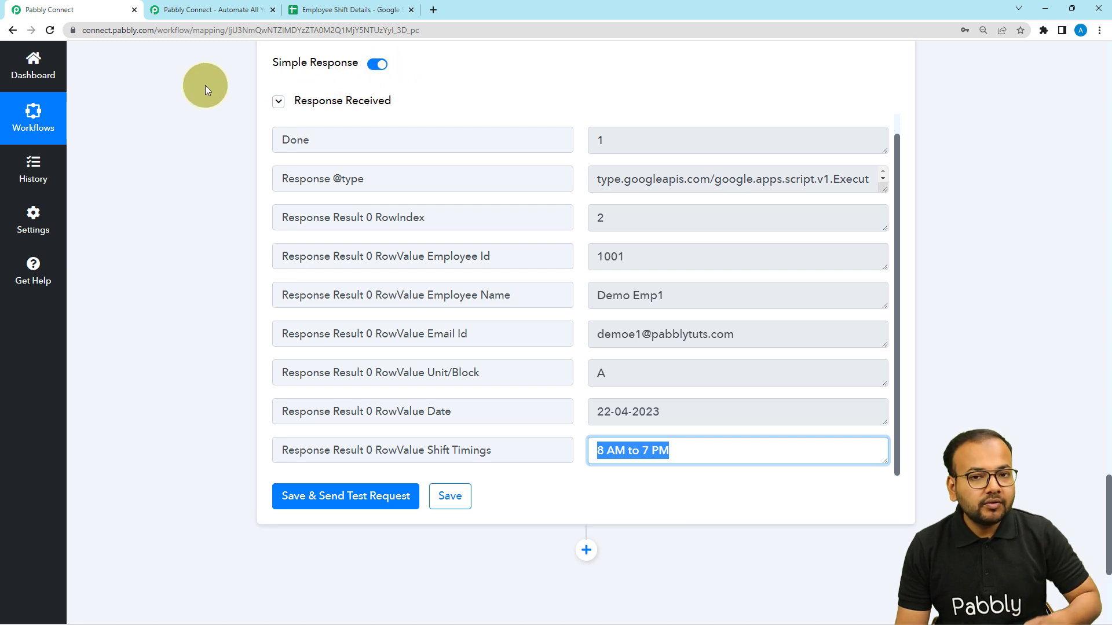
Disable Simple Response for the lookup, resend the test request and enlarge the Response Result value to read it whole
left_click(379, 68)
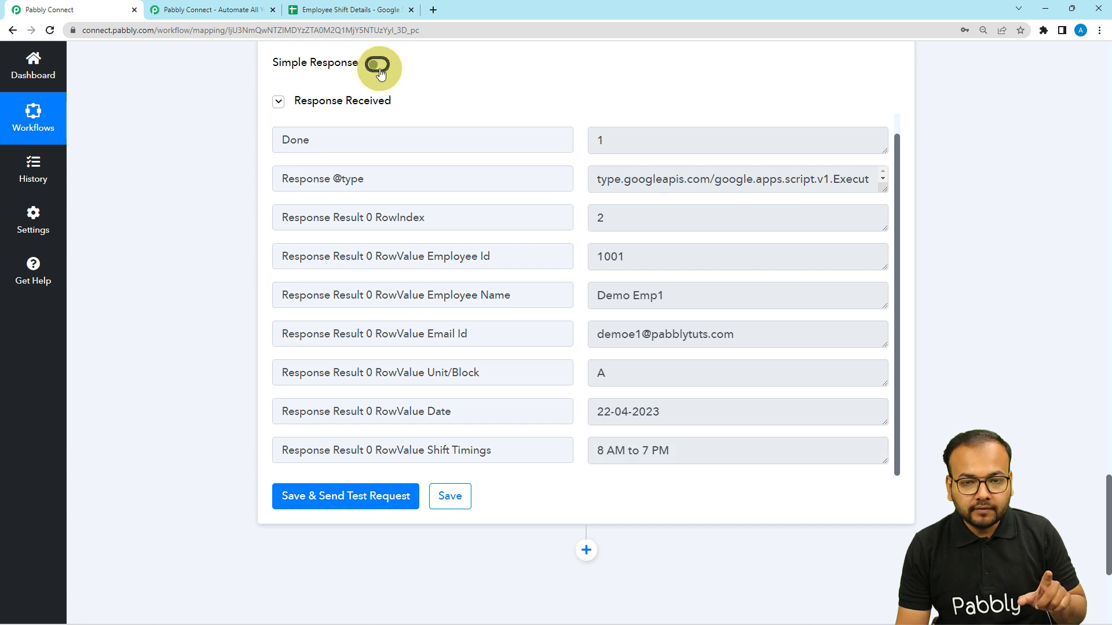
left_click(287, 496)
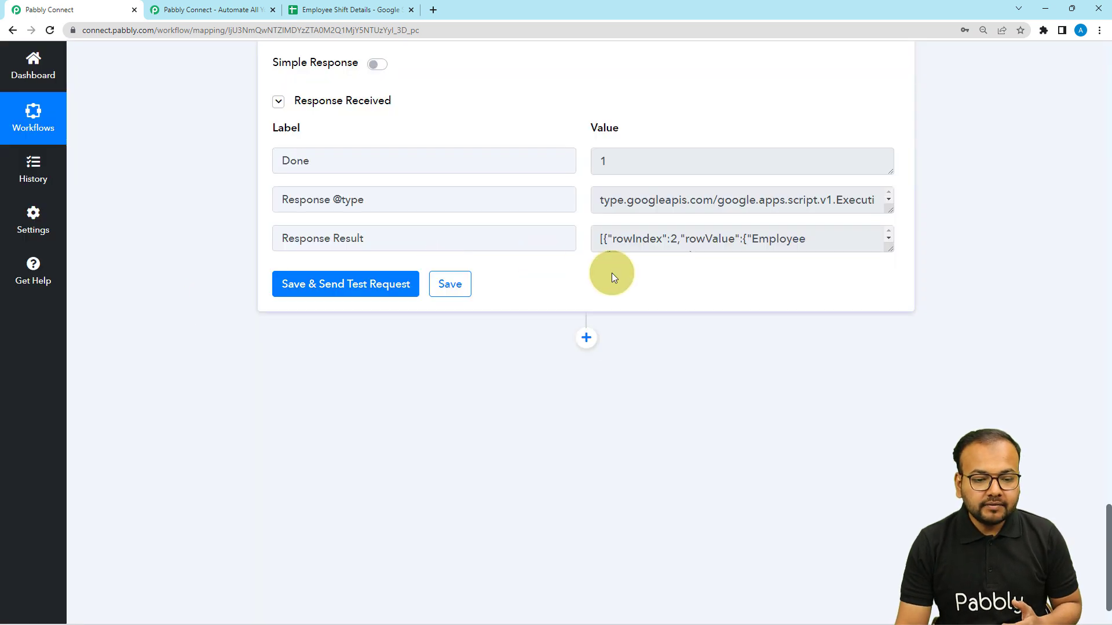
left_click_drag(892, 248, 877, 365)
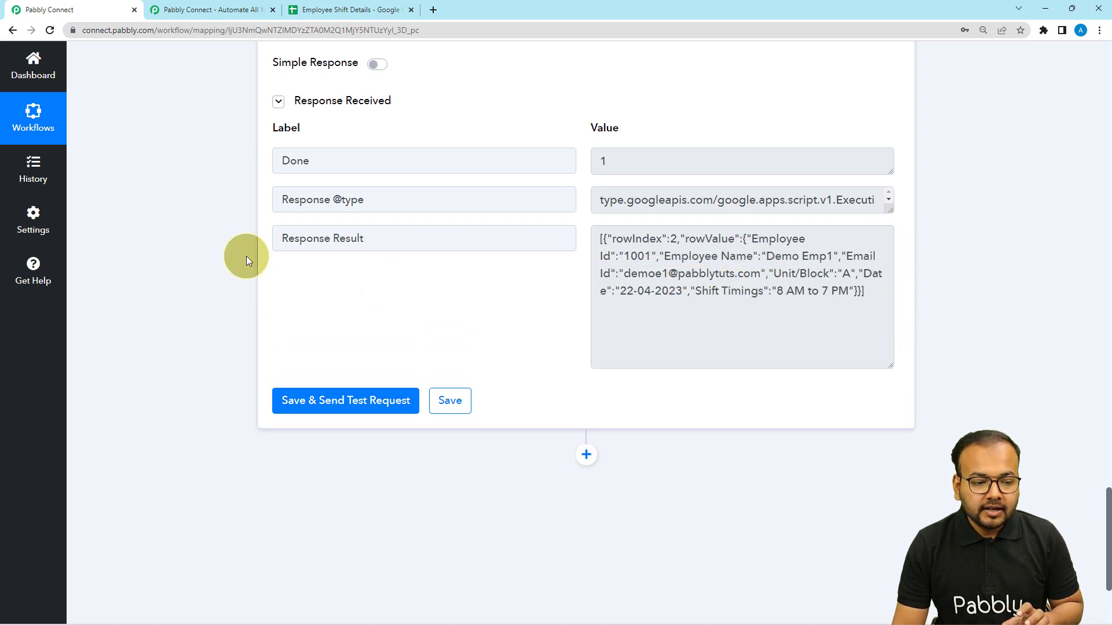
Add an Iterator by Pabbly action after the Google Sheets lookup
scroll(283, 255, "down", 1)
scroll(648, 289, "down", 2)
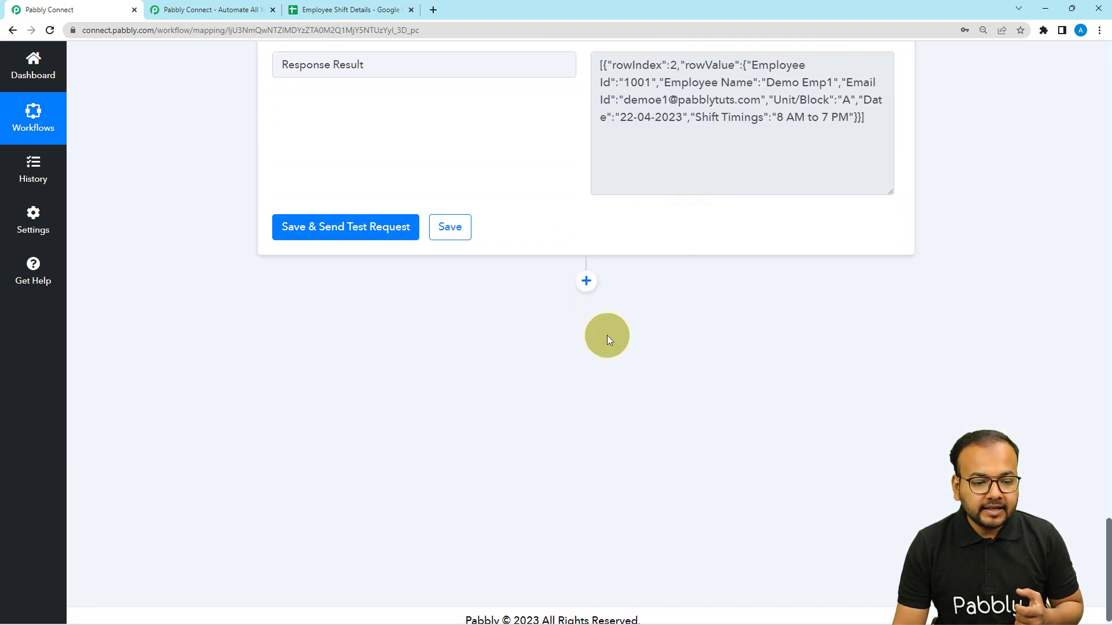
left_click(586, 280)
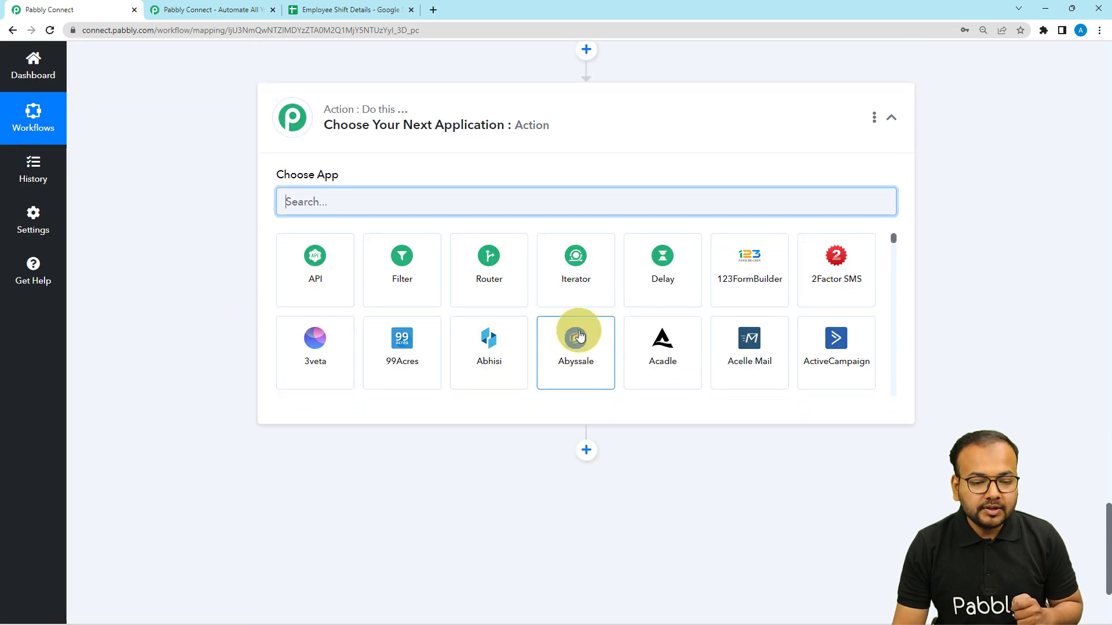
left_click(579, 290)
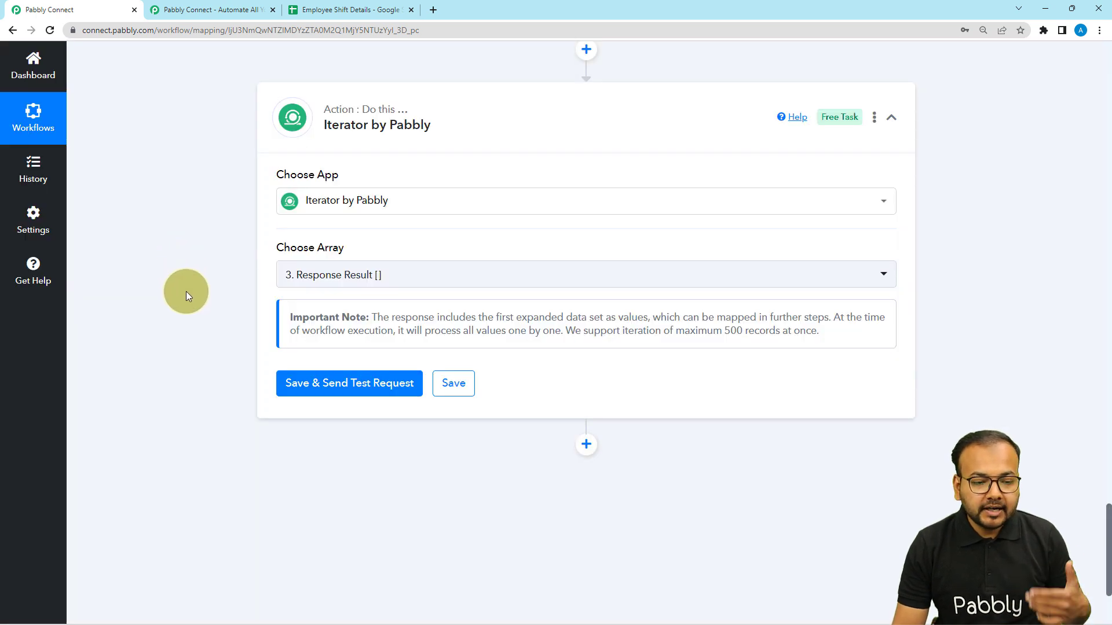
Set the Iterator's array to the lookup's Response Result, then save the action and send a test request
scroll(185, 291, "up", 4)
scroll(186, 293, "up", 1)
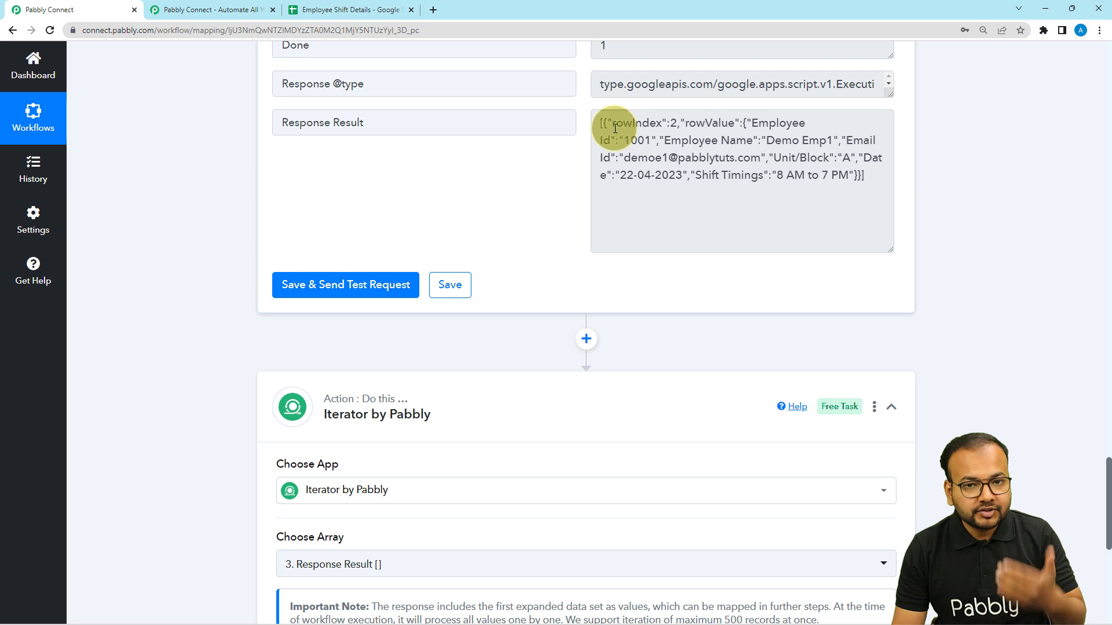
scroll(266, 169, "down", 2)
scroll(266, 169, "down", 5)
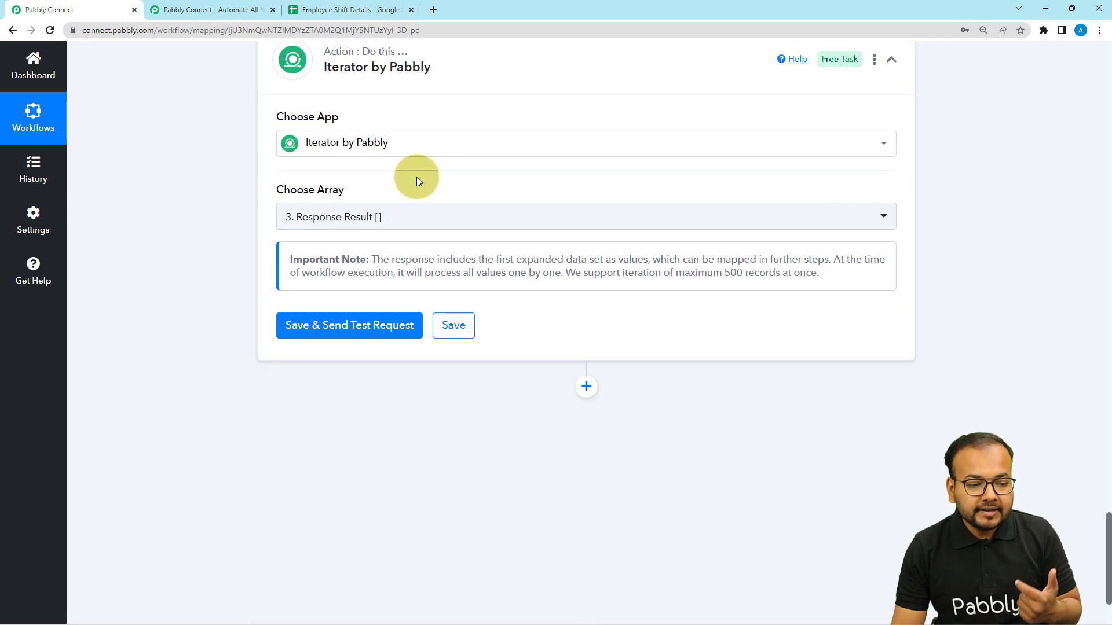
left_click(404, 230)
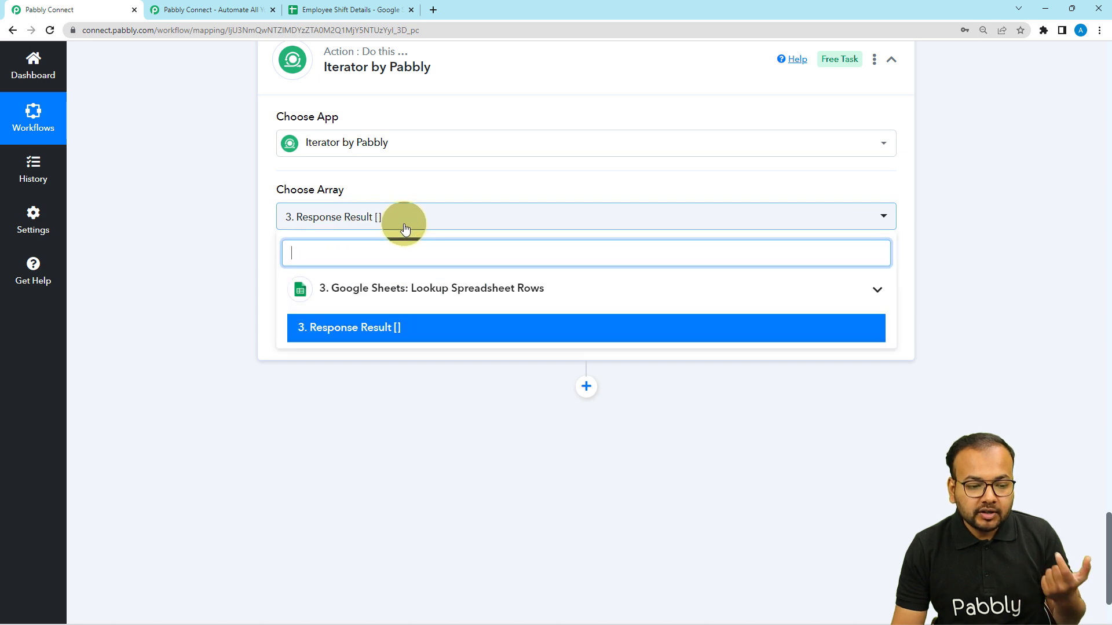
left_click(360, 338)
left_click(319, 330)
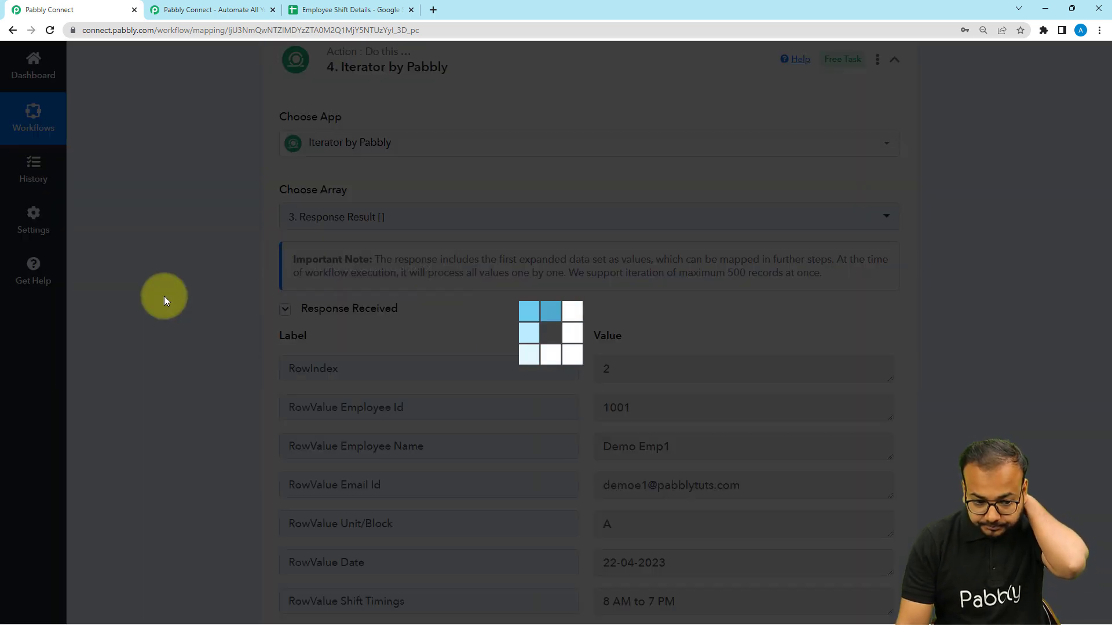
Examine the Iterator response's separate employee fields, from employee ID to shift timings
scroll(164, 297, "down", 3)
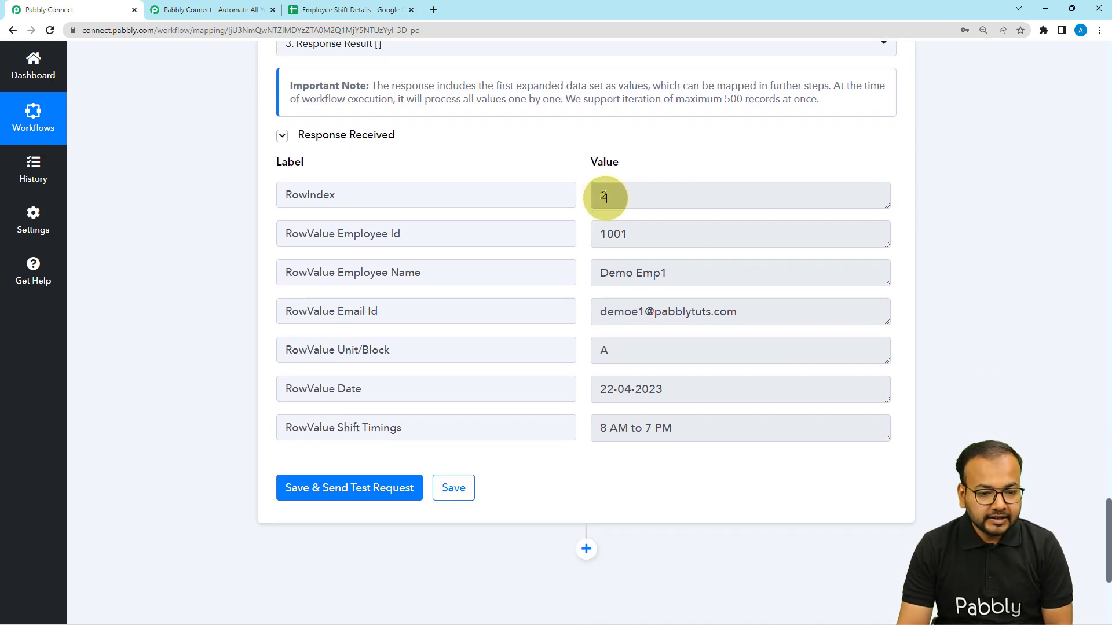
left_click_drag(637, 233, 582, 234)
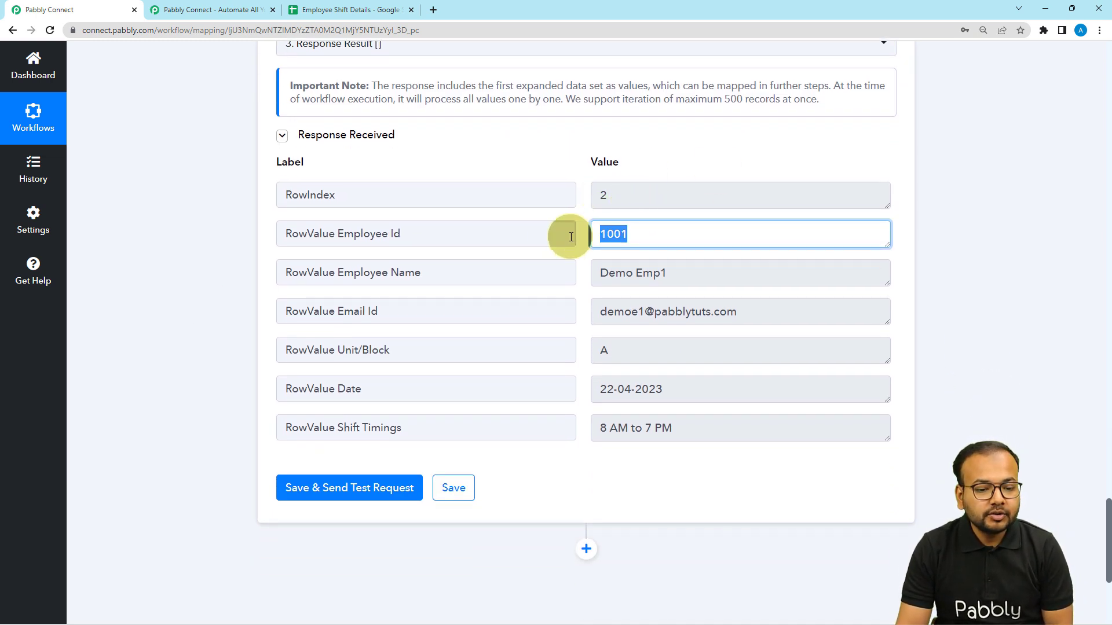
left_click_drag(679, 273, 536, 273)
left_click_drag(828, 319, 597, 335)
left_click_drag(791, 386, 602, 376)
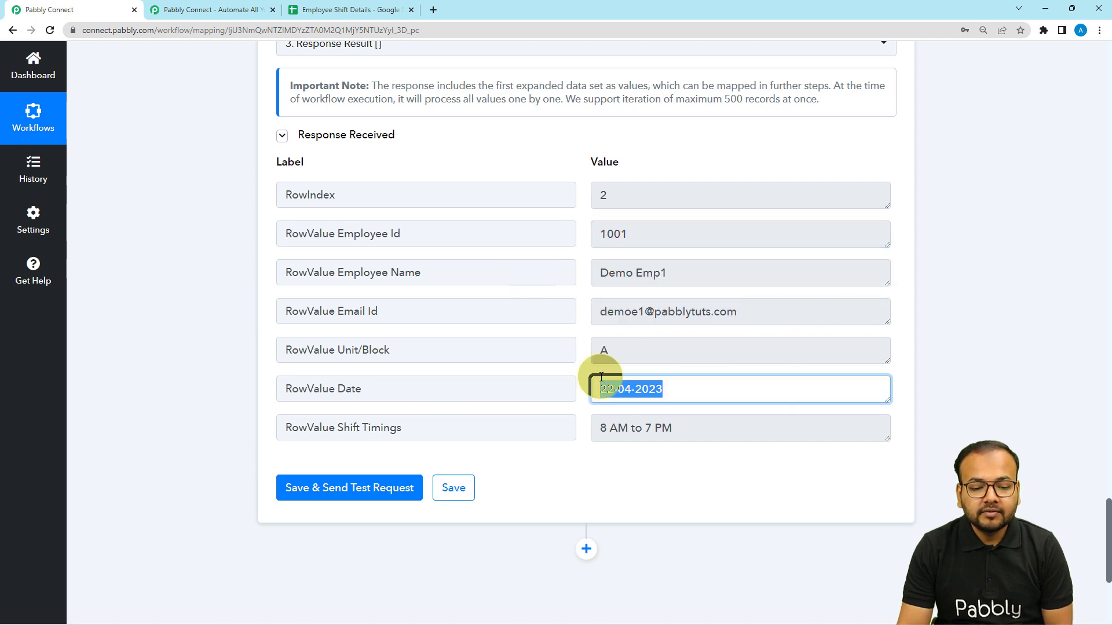
left_click_drag(661, 428, 834, 460)
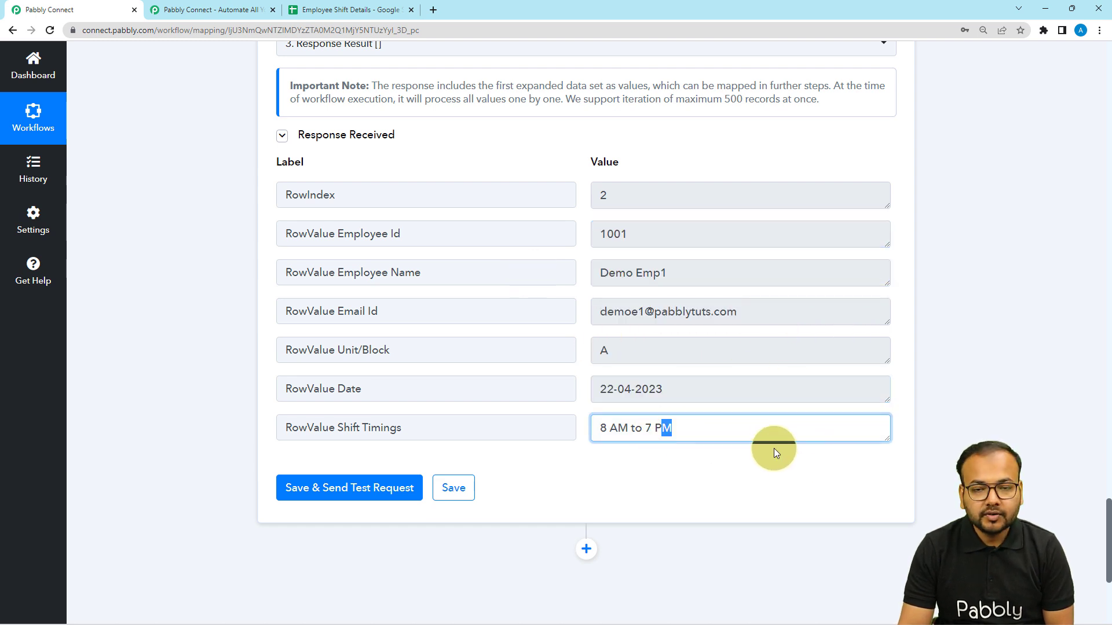
Add a Gmail action after the Iterator with Send Email as its action event
scroll(773, 448, "down", 1)
scroll(244, 365, "down", 2)
scroll(194, 342, "down", 2)
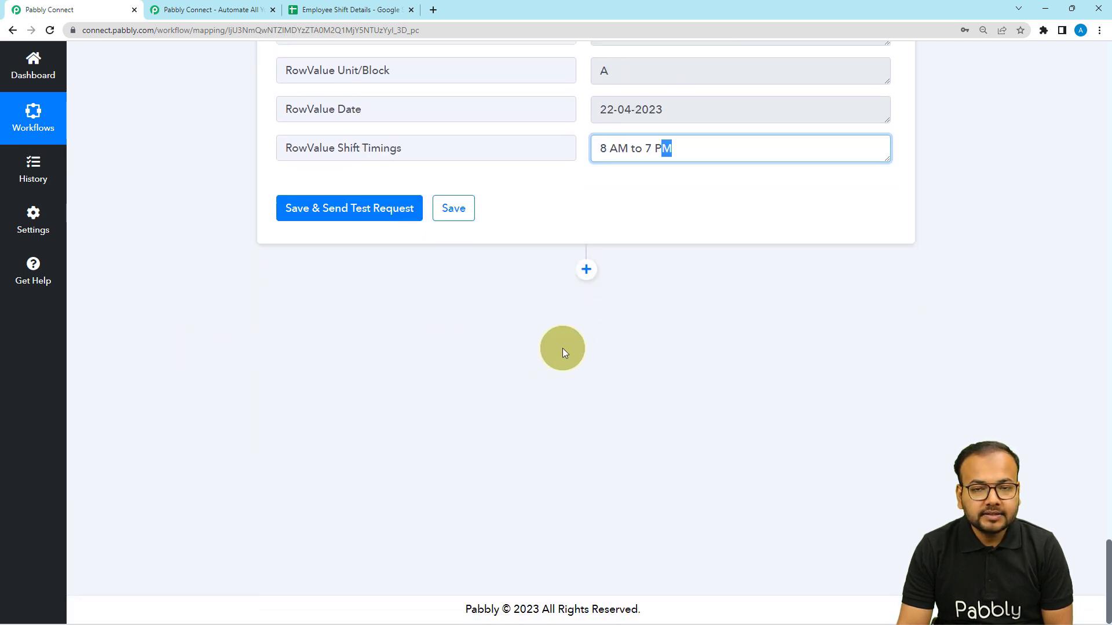
left_click(587, 271)
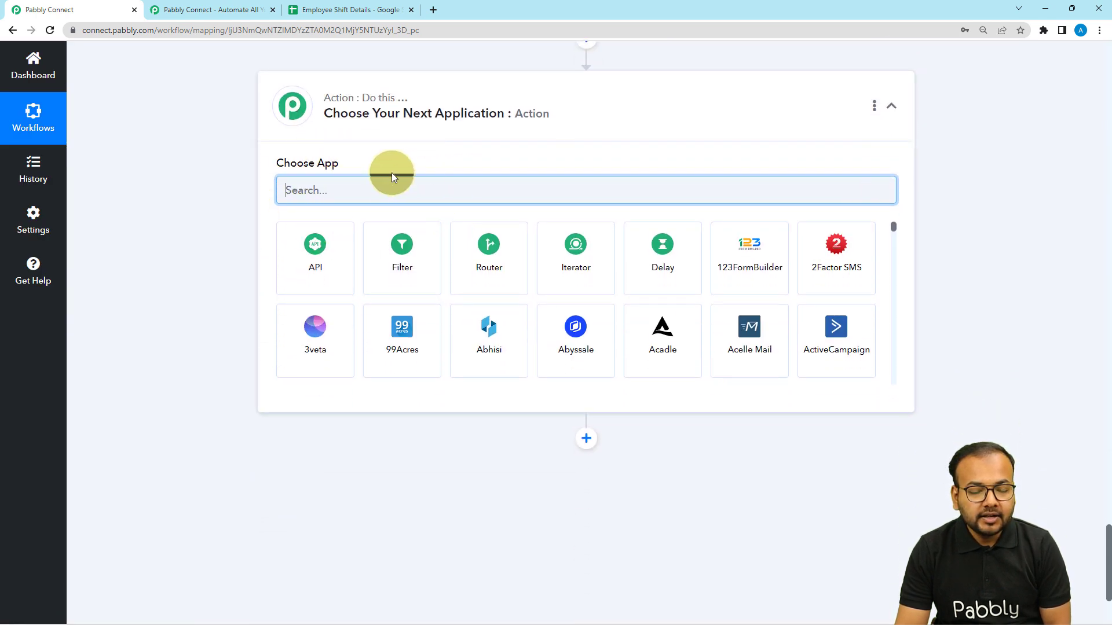
type("gmail")
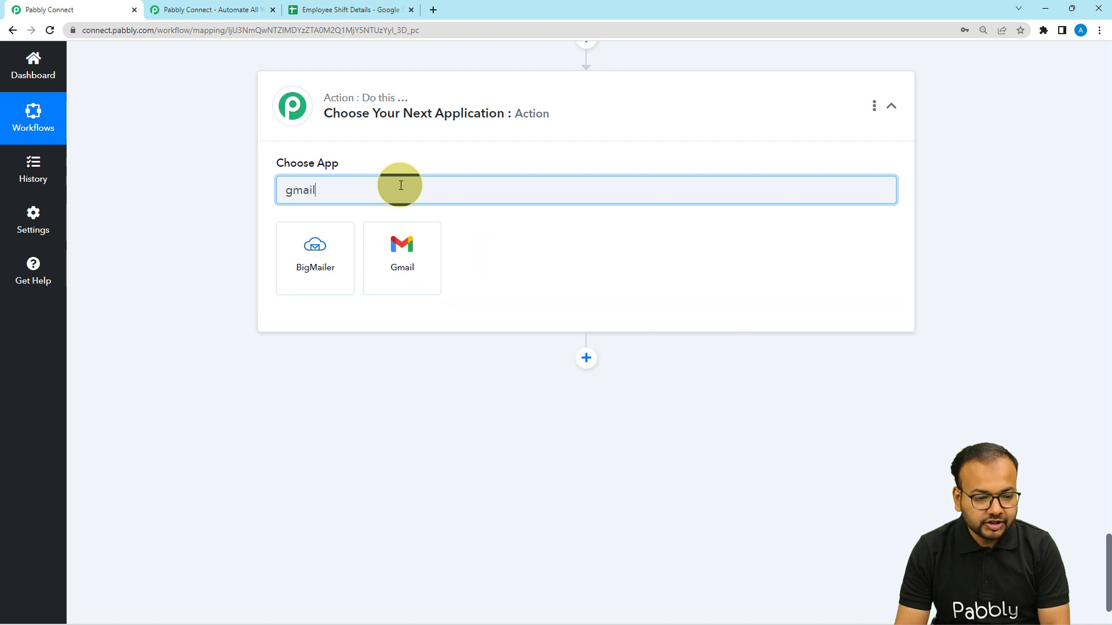
left_click(403, 243)
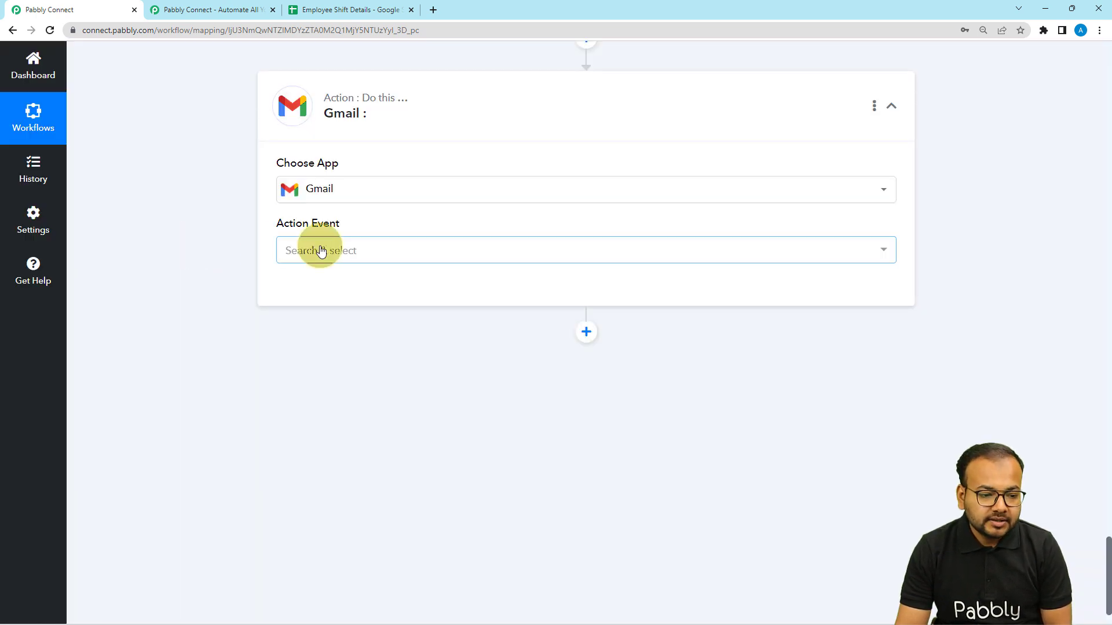
left_click(318, 249)
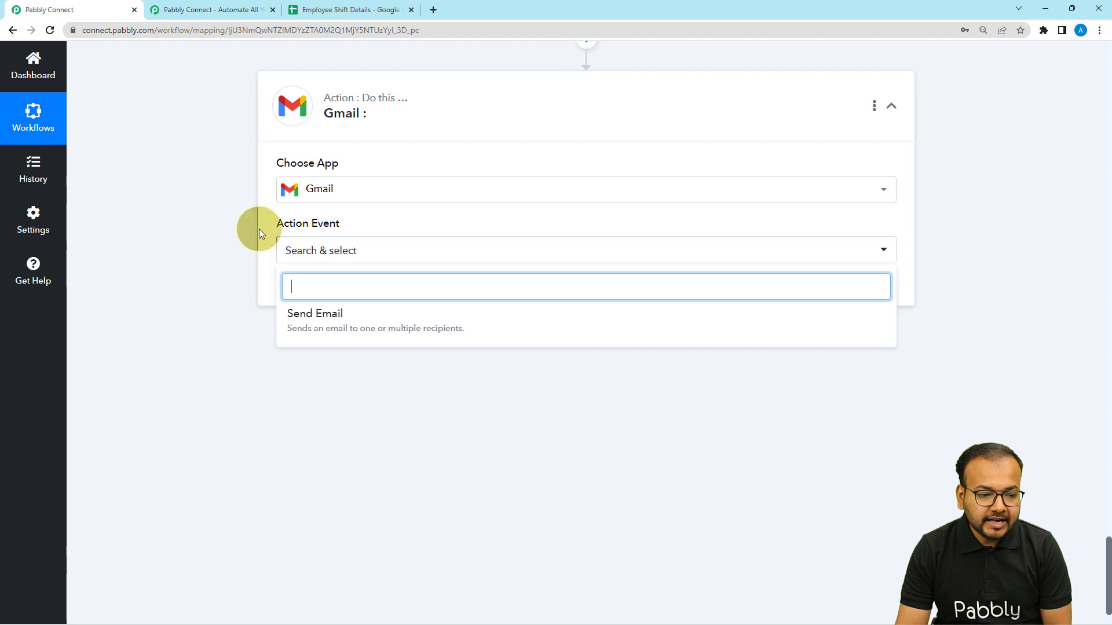
left_click(317, 315)
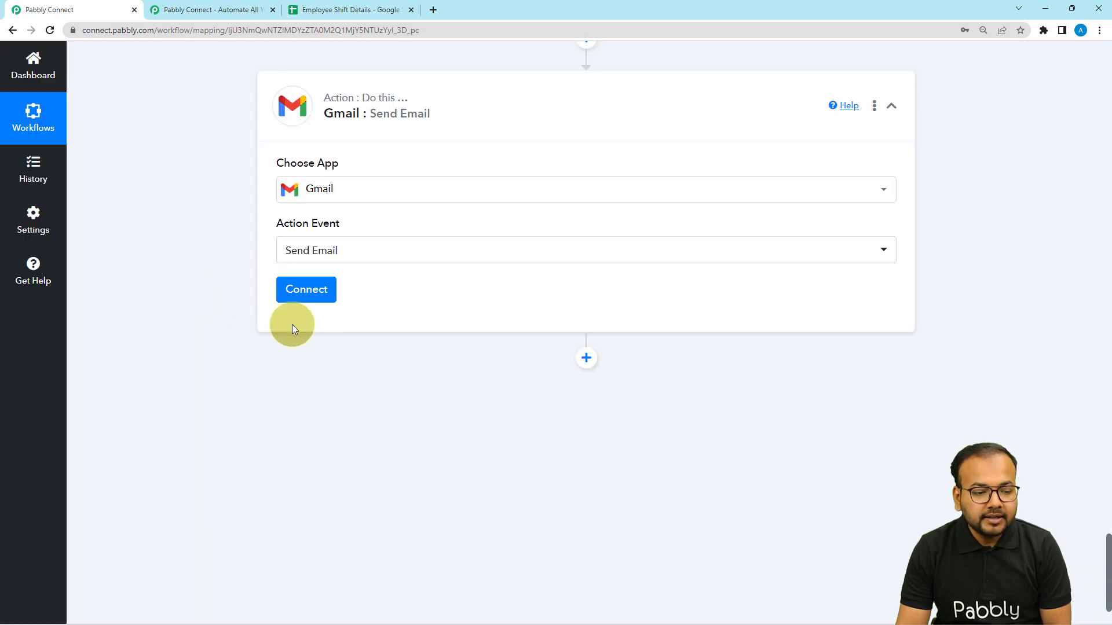
Add a new Gmail connection and authorize Pabbly Connect to access the Pabbly Google account
left_click(312, 297)
left_click(513, 184)
left_click(566, 332)
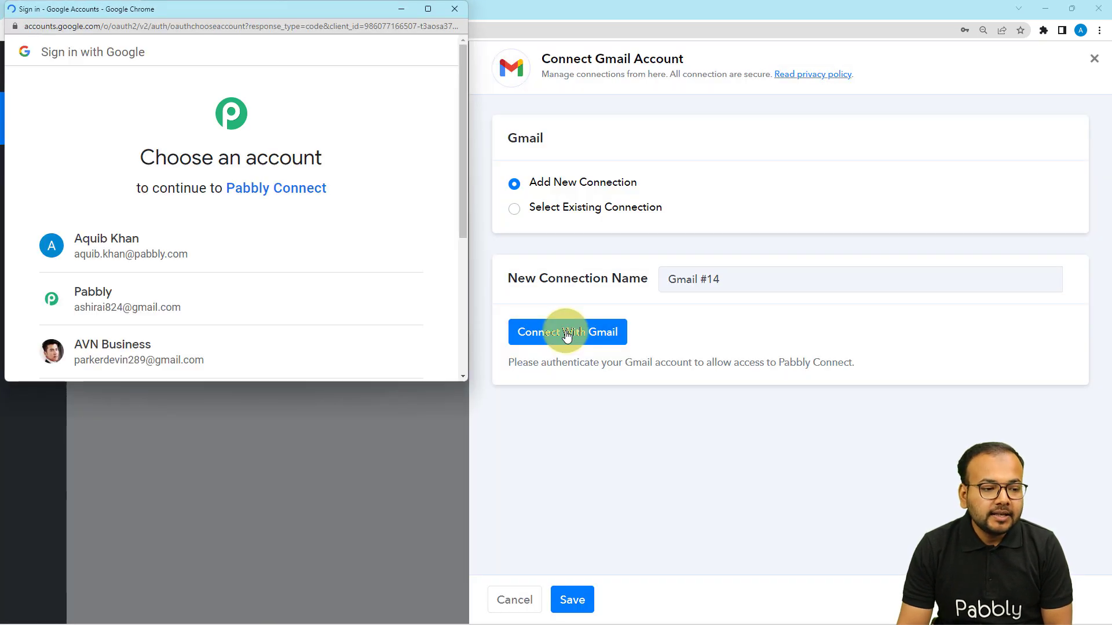
left_click(223, 322)
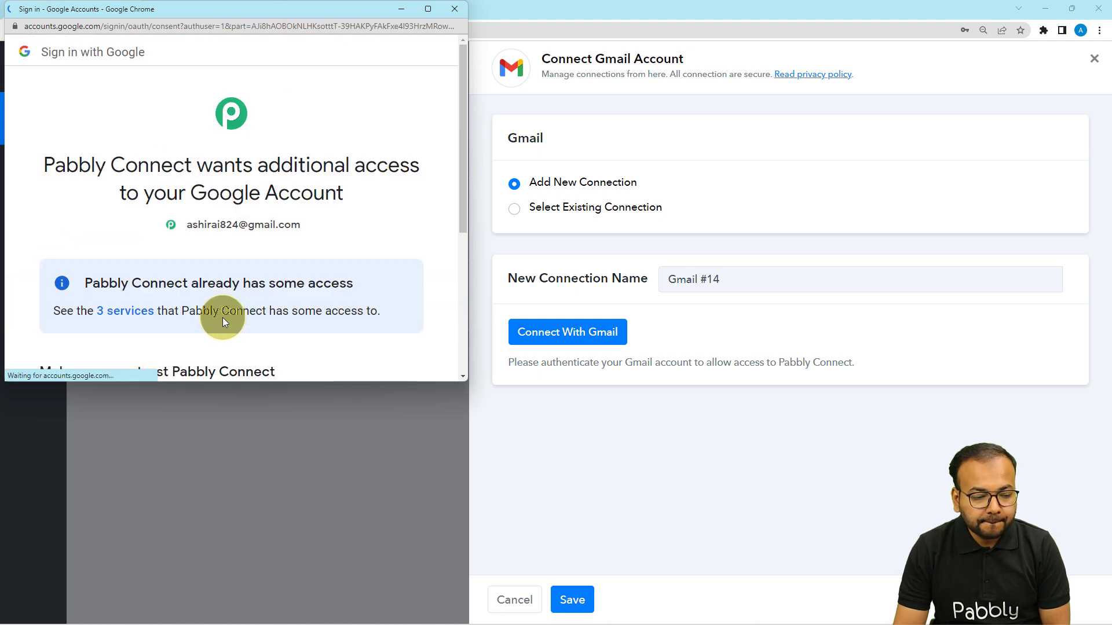
scroll(222, 318, "down", 5)
left_click(312, 279)
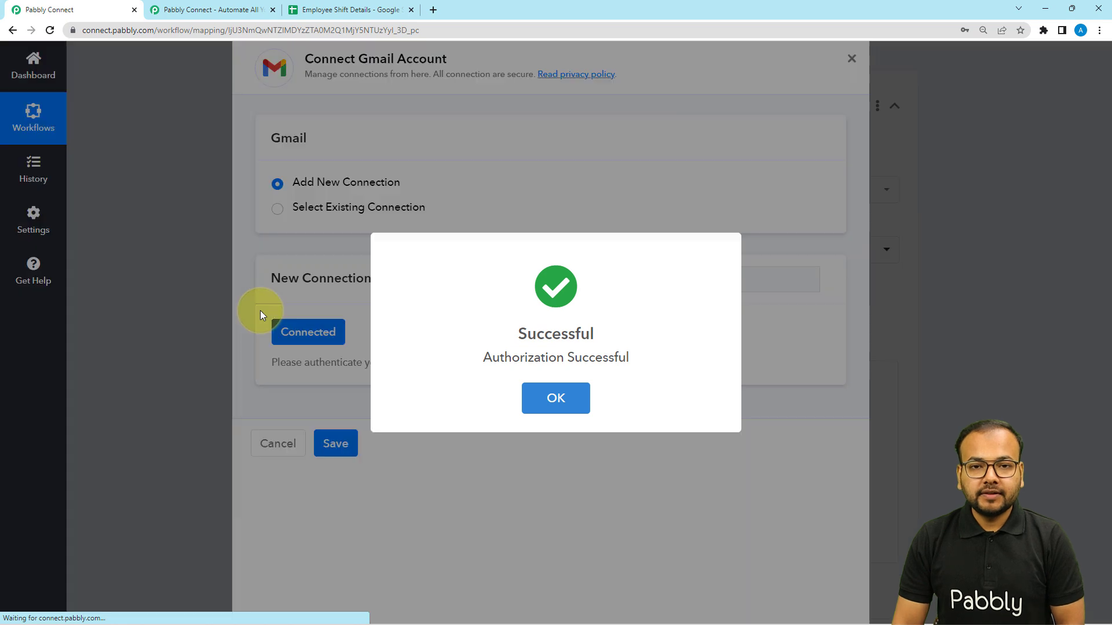
Map the Gmail action's recipient email address to the Iterator's RowValue Email Id
scroll(263, 311, "down", 4)
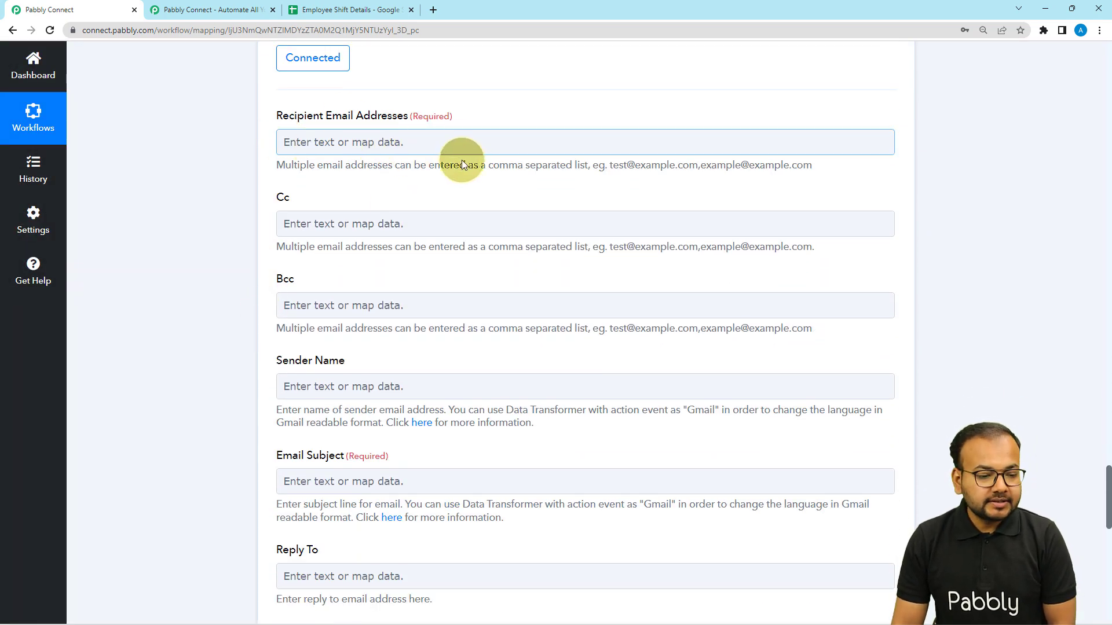
scroll(429, 191, "up", 10)
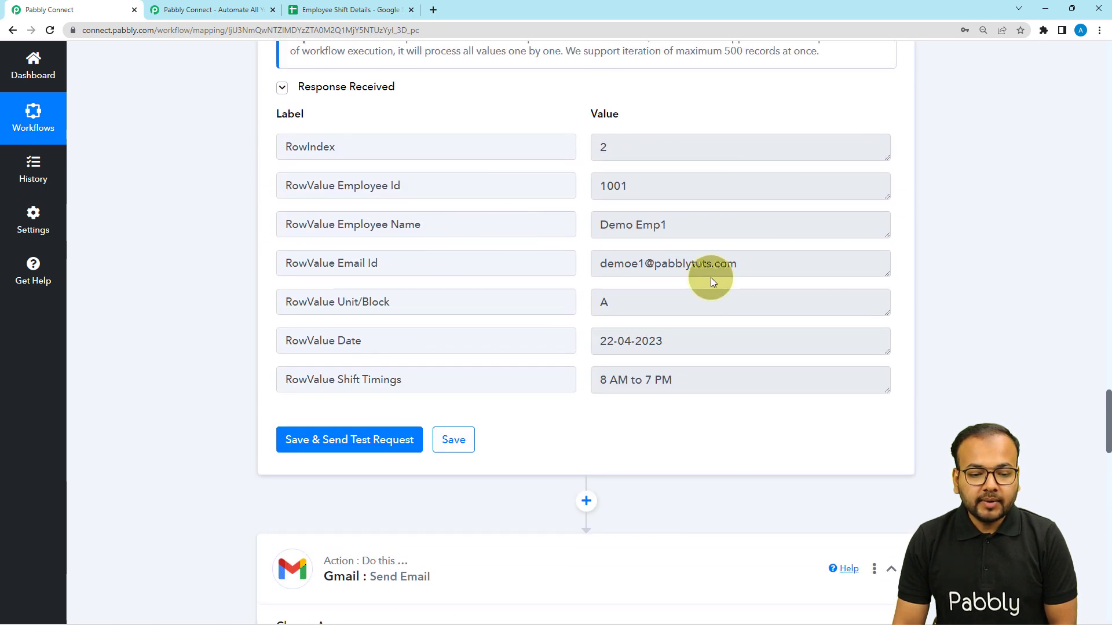
left_click_drag(748, 267, 549, 268)
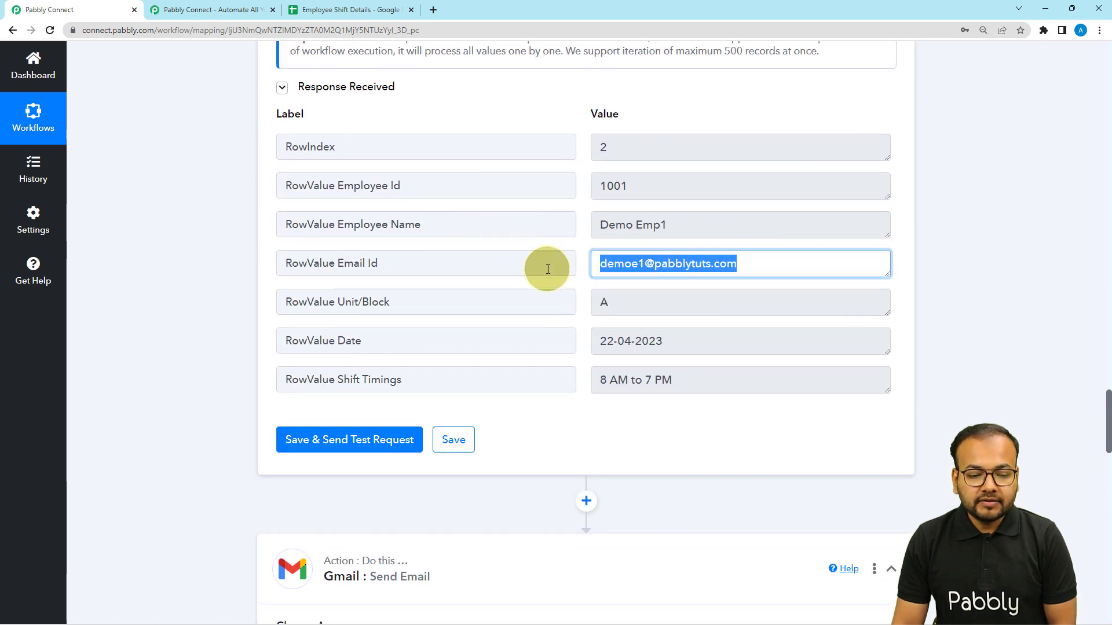
left_click_drag(405, 269, 197, 264)
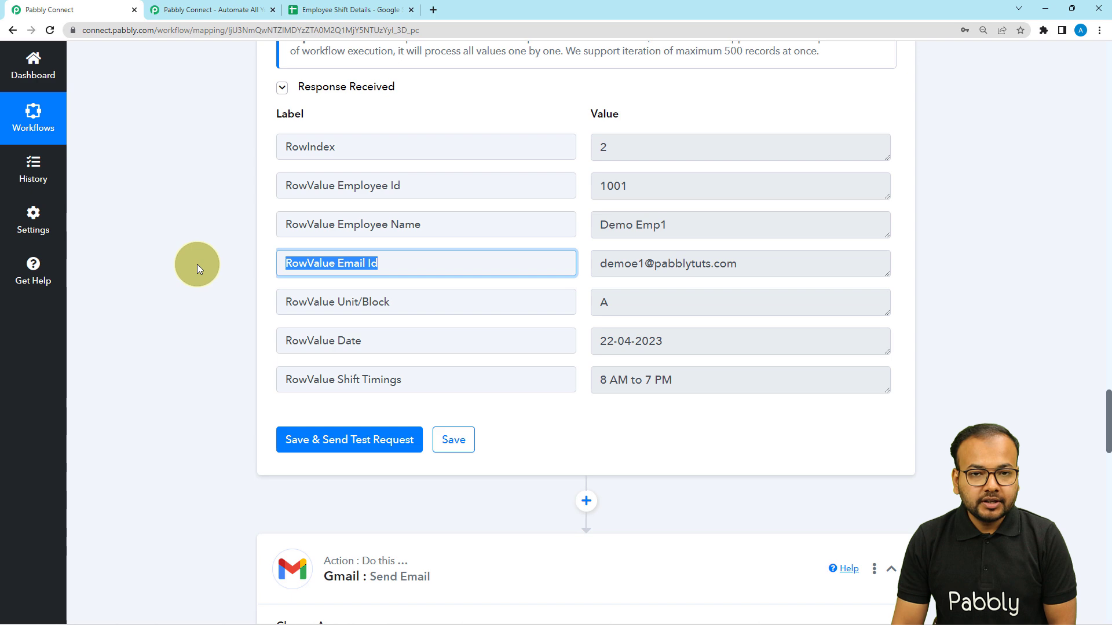
scroll(197, 264, "down", 8)
scroll(197, 265, "down", 2)
left_click(318, 258)
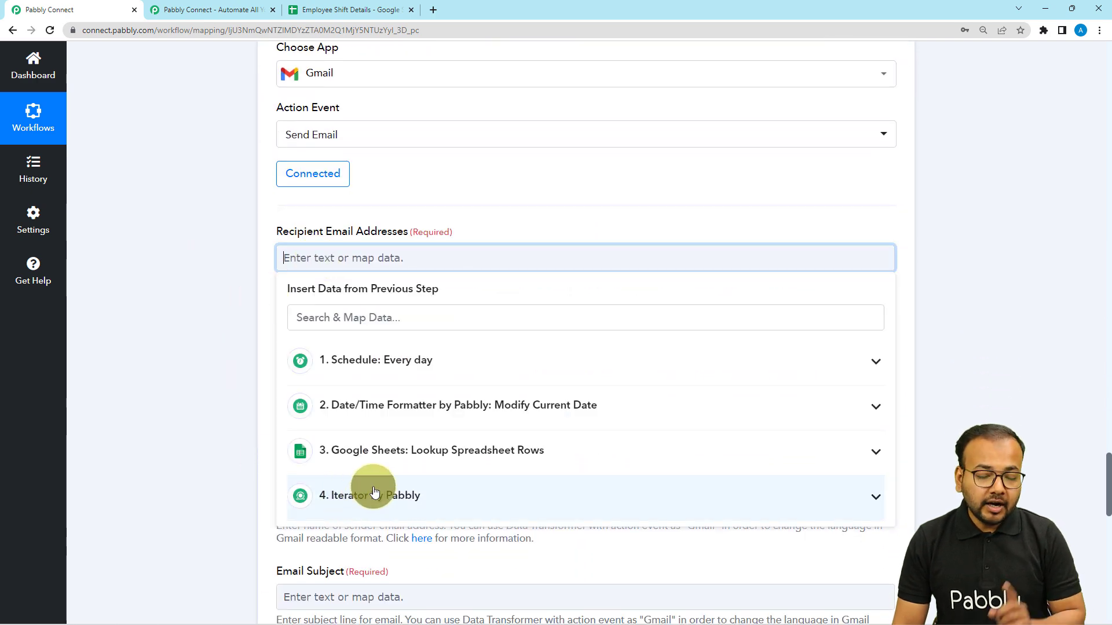
scroll(375, 493, "down", 3)
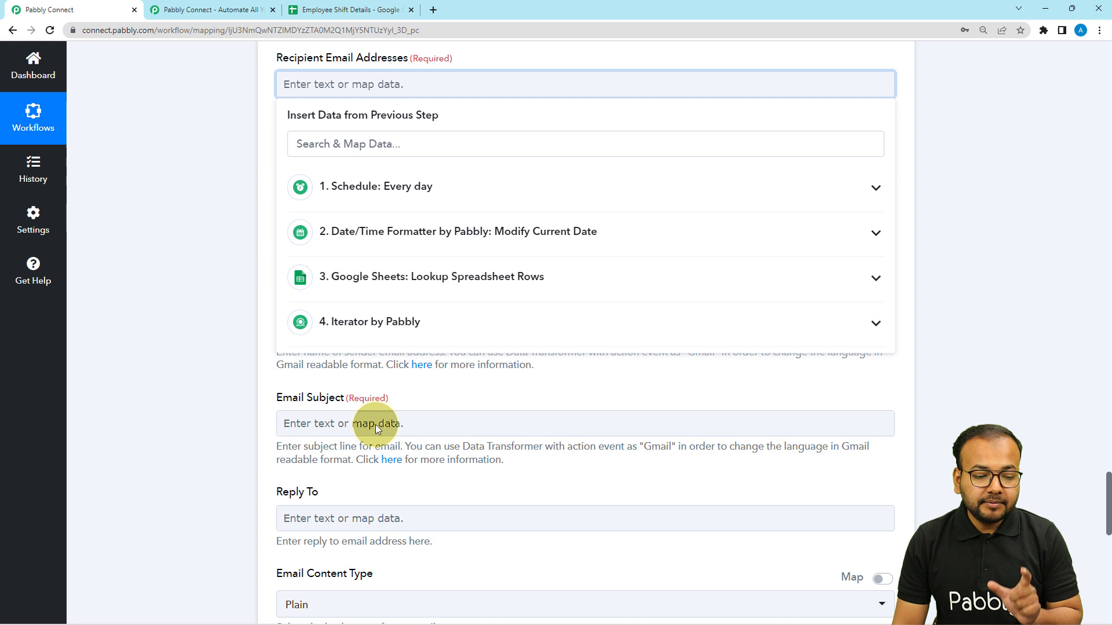
left_click(398, 331)
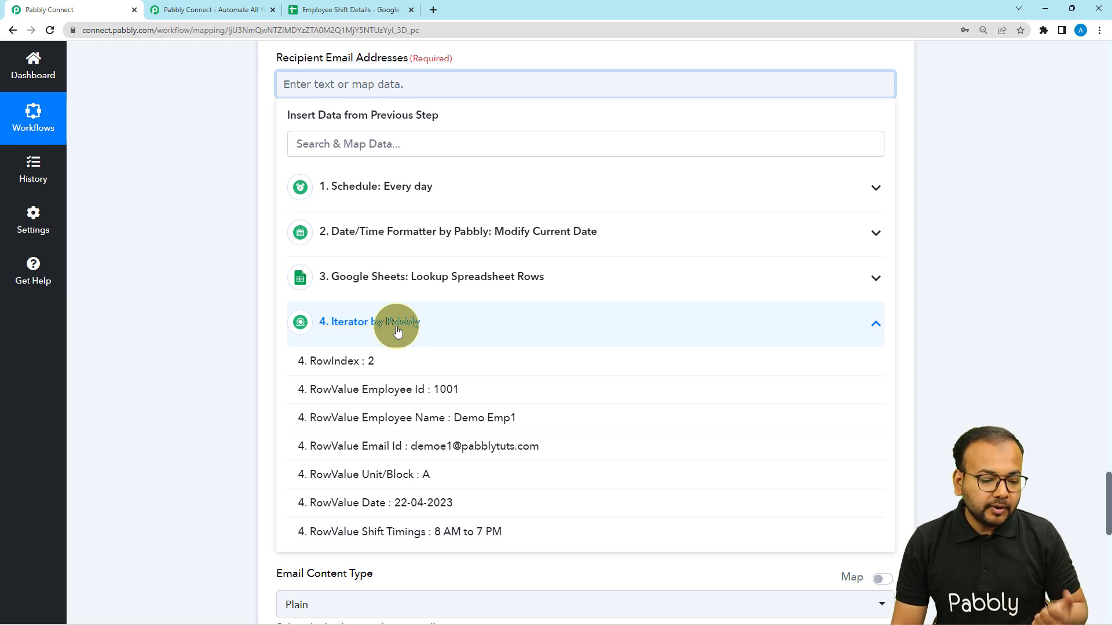
left_click(469, 458)
left_click(214, 287)
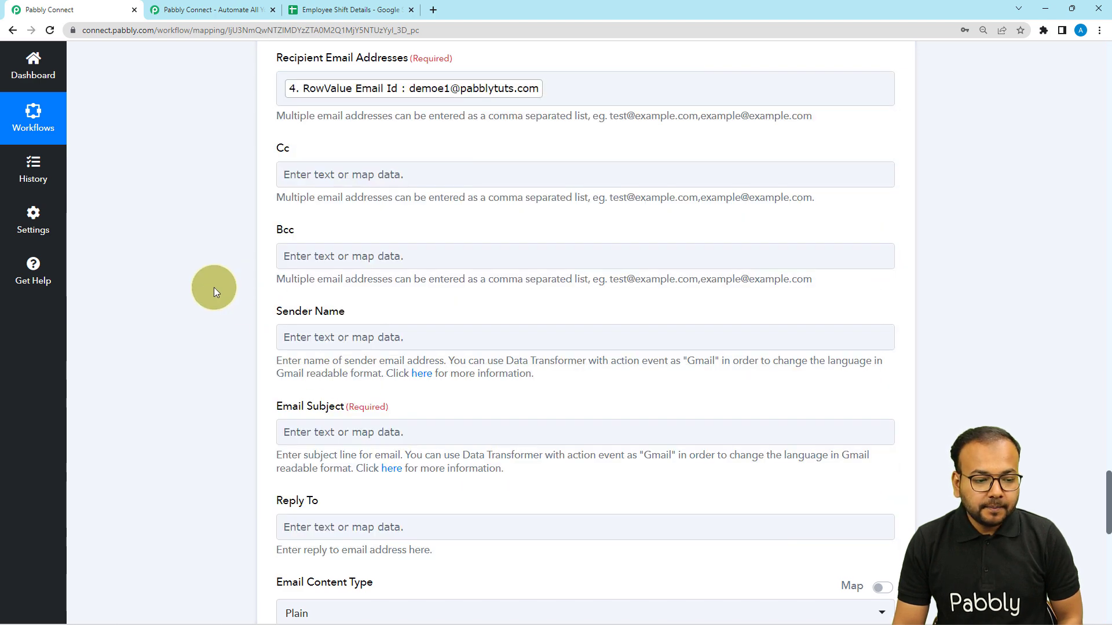
Set the email's sender name to Manager and its subject to Shift Reminder
scroll(214, 287, "down", 4)
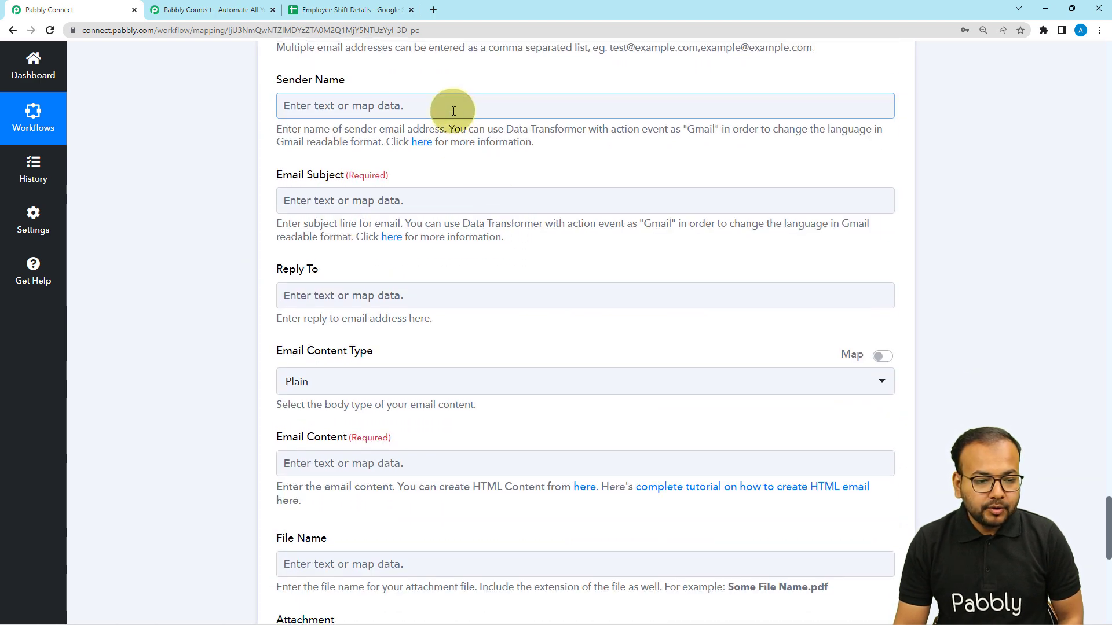
left_click(454, 110)
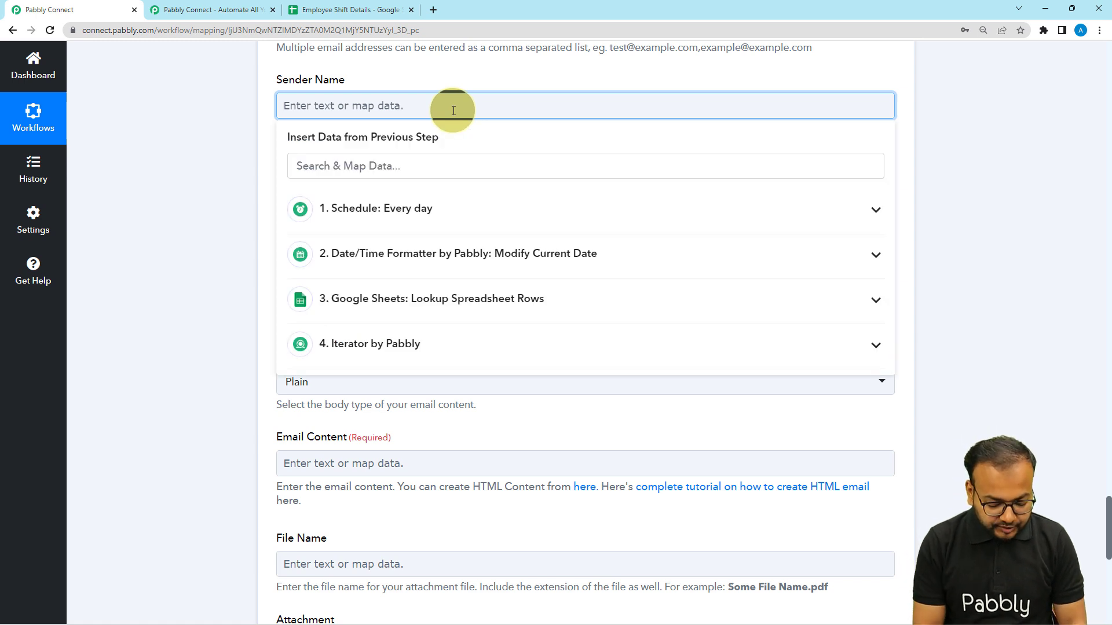
type("Manager")
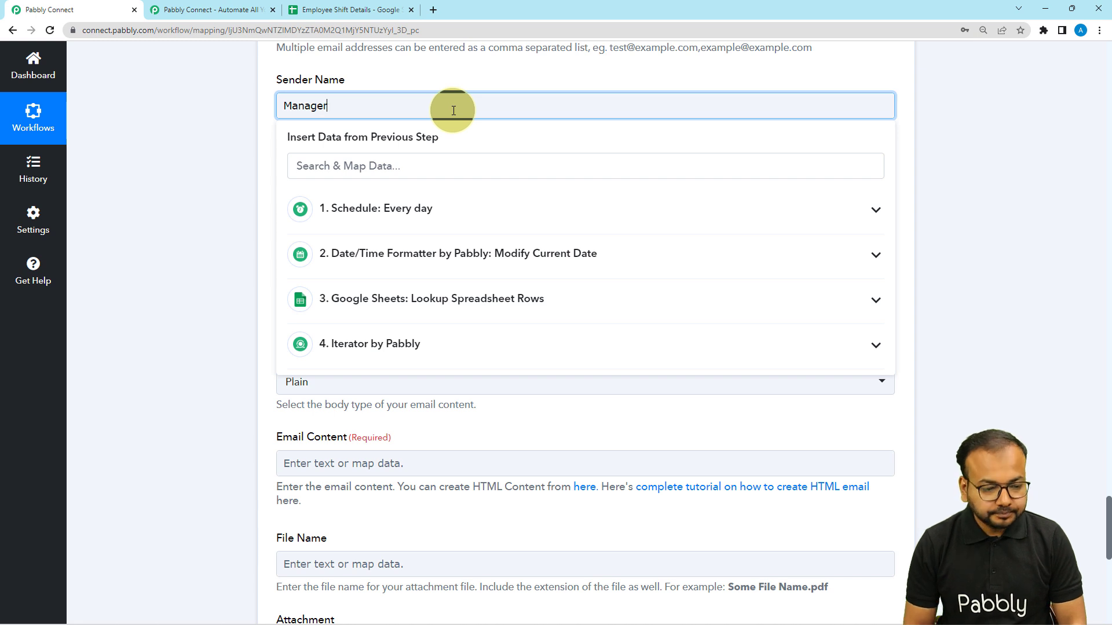
left_click(225, 121)
scroll(261, 139, "down", 1)
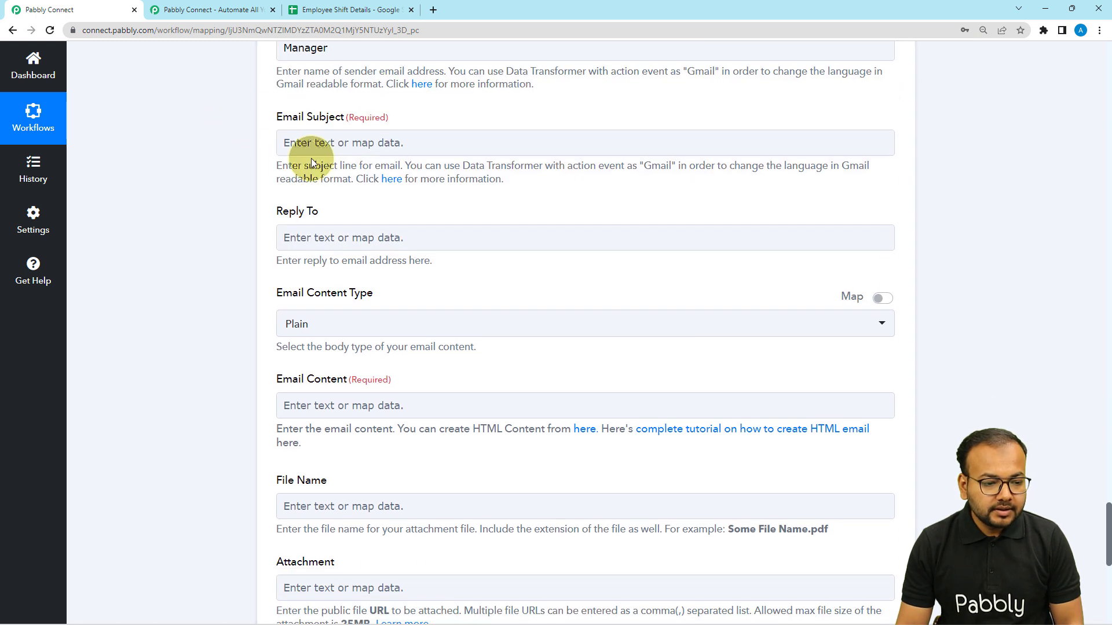
left_click(338, 142)
type("Shift Reminder")
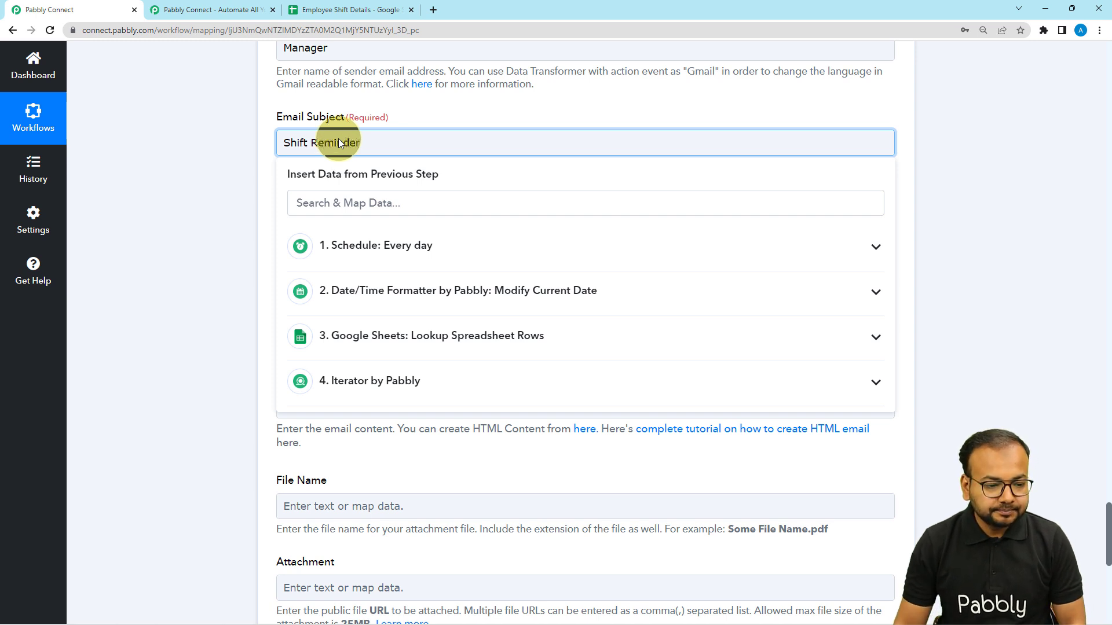
left_click(229, 165)
Set the email content type to Plain and write a shift-timings reminder from "Dear ," to "Thanks and Regards.", asking employees to be on time and not reply
scroll(336, 218, "down", 3)
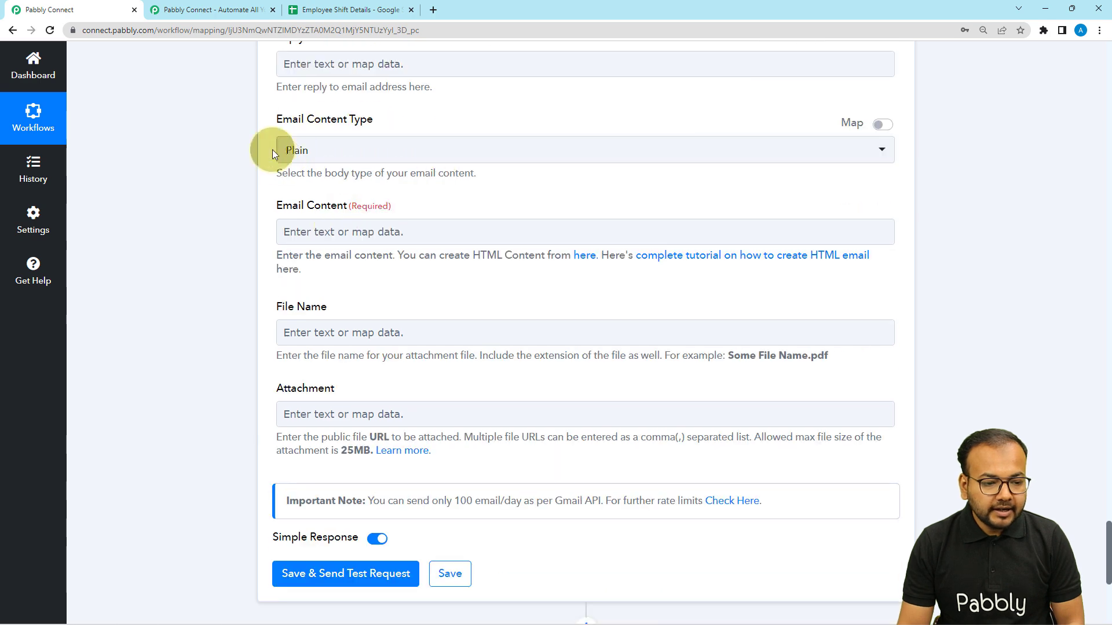
left_click(307, 157)
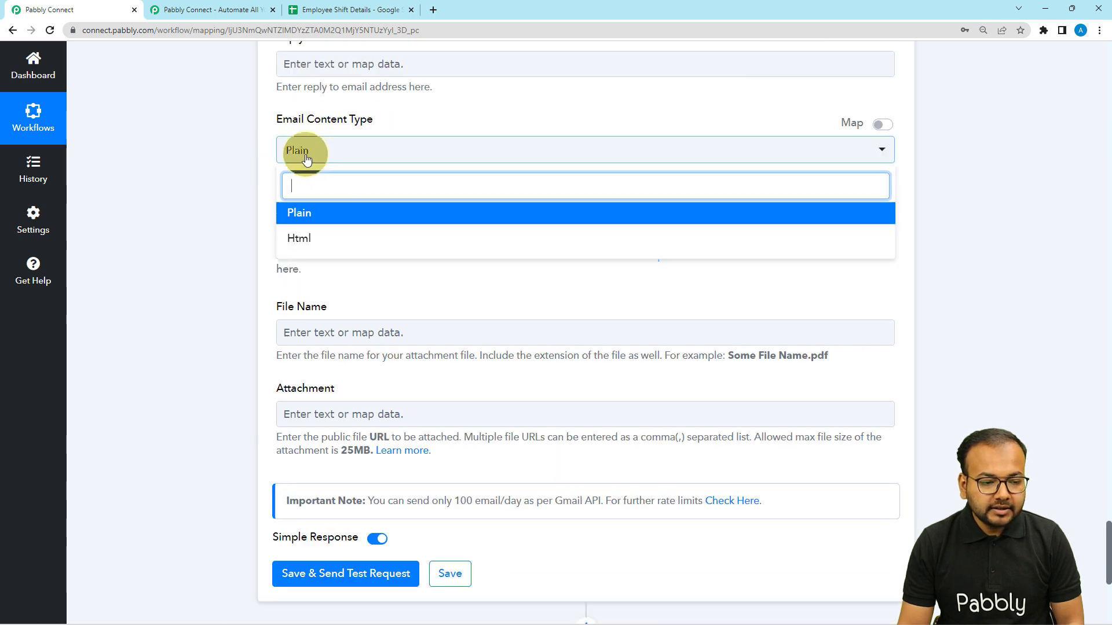
left_click(315, 216)
left_click(323, 231)
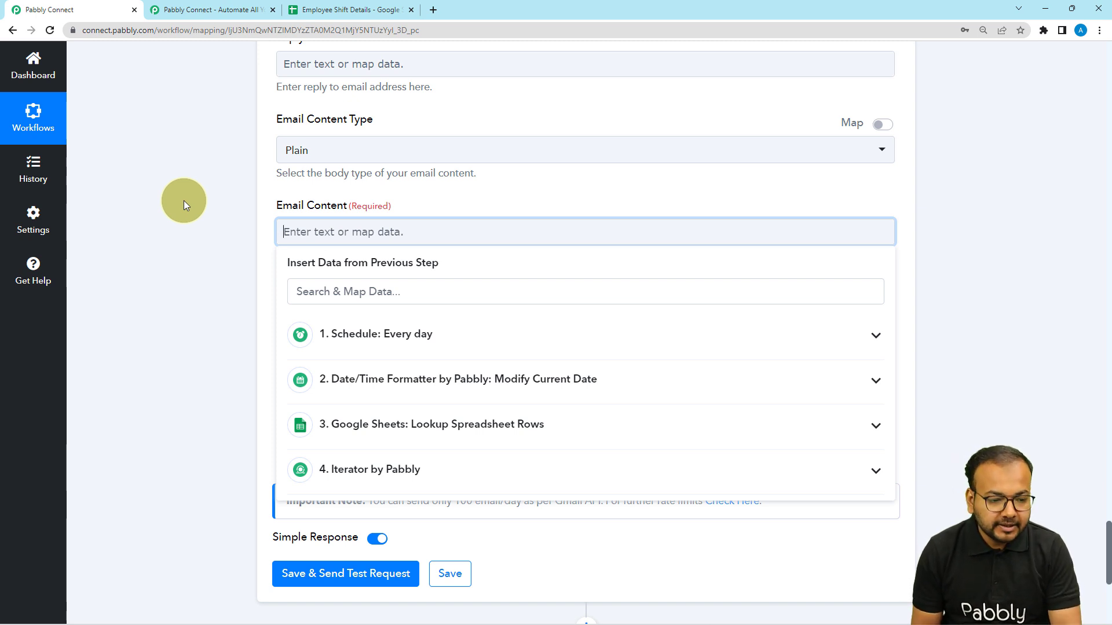
type("Dear ,  This a reminder for your shift timings on . Please take a note and make sure to be on time. This is an auto generated reminder. Do not bother to reply.  Thanks and Regards.")
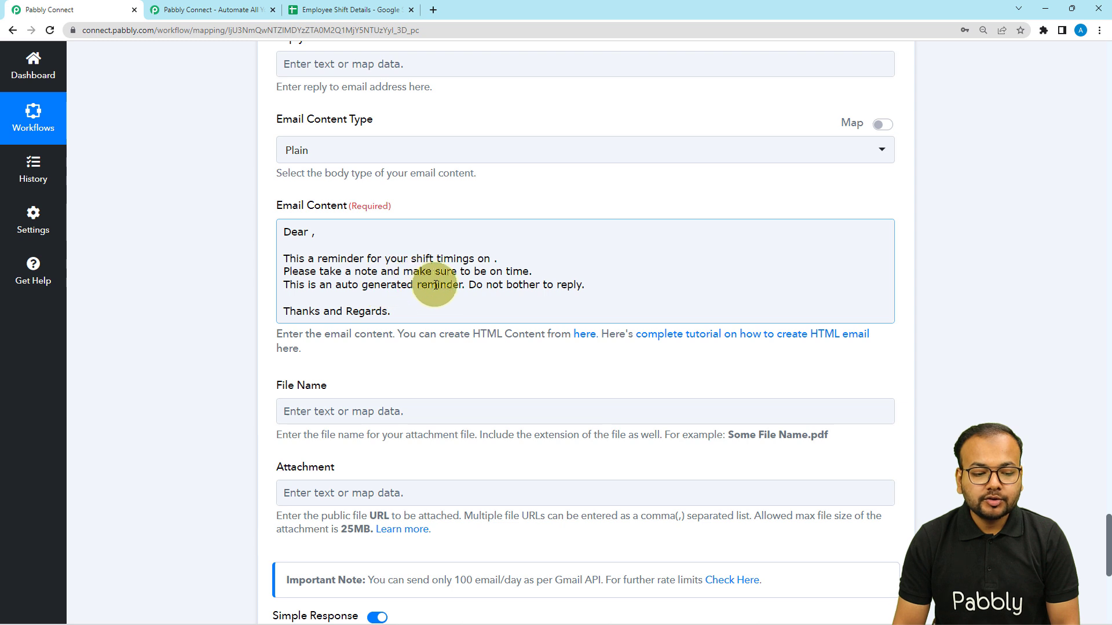
Insert the Iterator's RowValue Employee Name after "Dear" in the email content
left_click(310, 233)
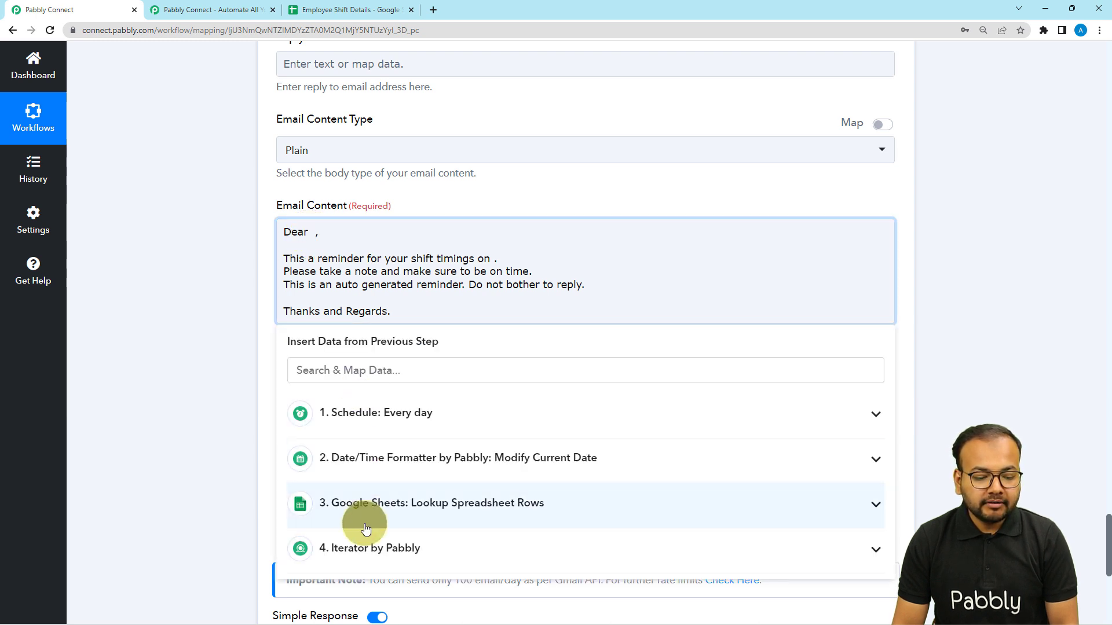
left_click(371, 557)
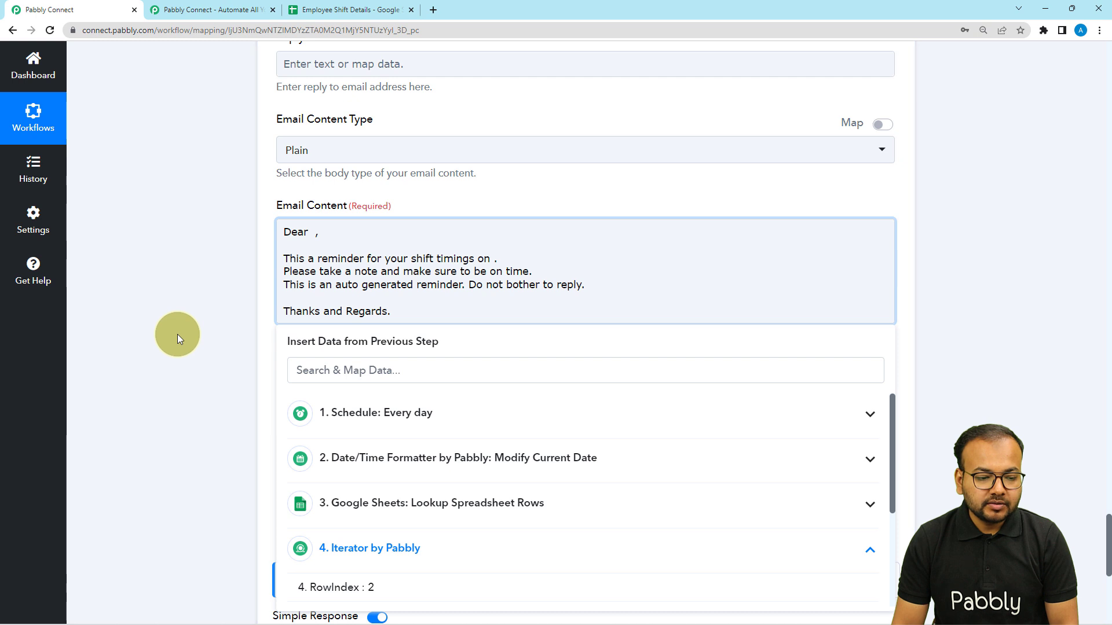
scroll(268, 203, "down", 1)
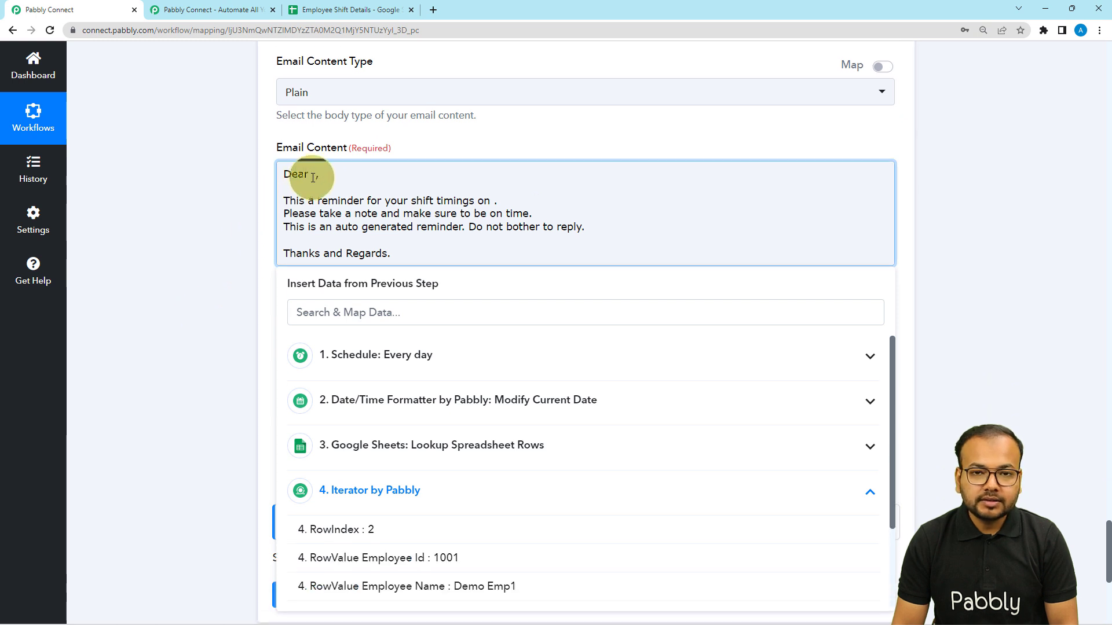
scroll(221, 249, "down", 2)
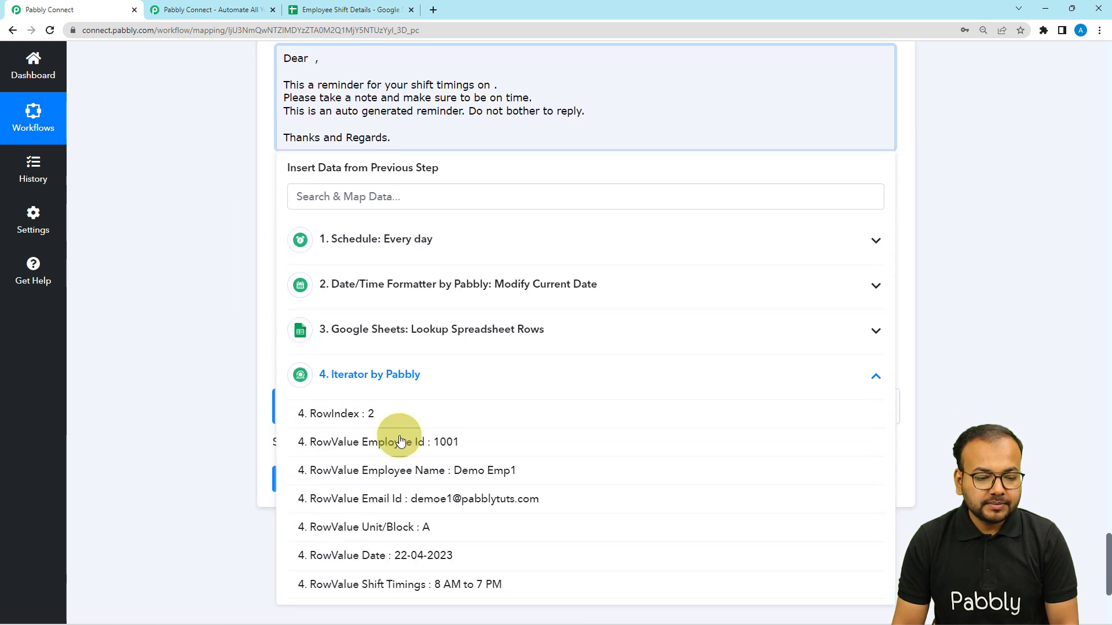
left_click(457, 470)
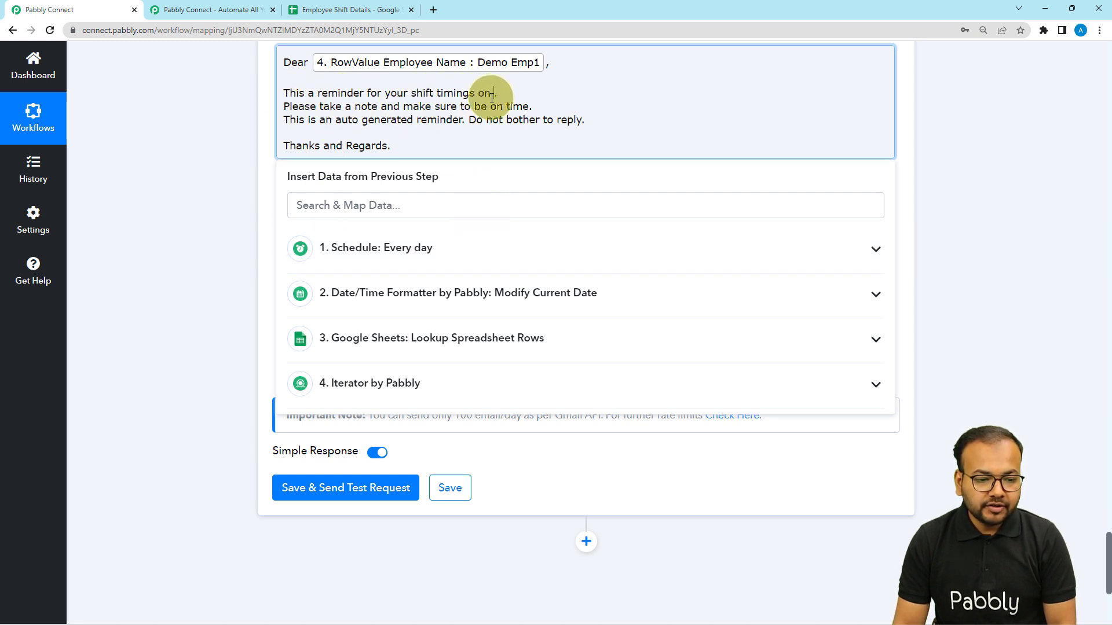
Insert the Iterator's RowValue Date after "shift timings on" in the email content
left_click(369, 388)
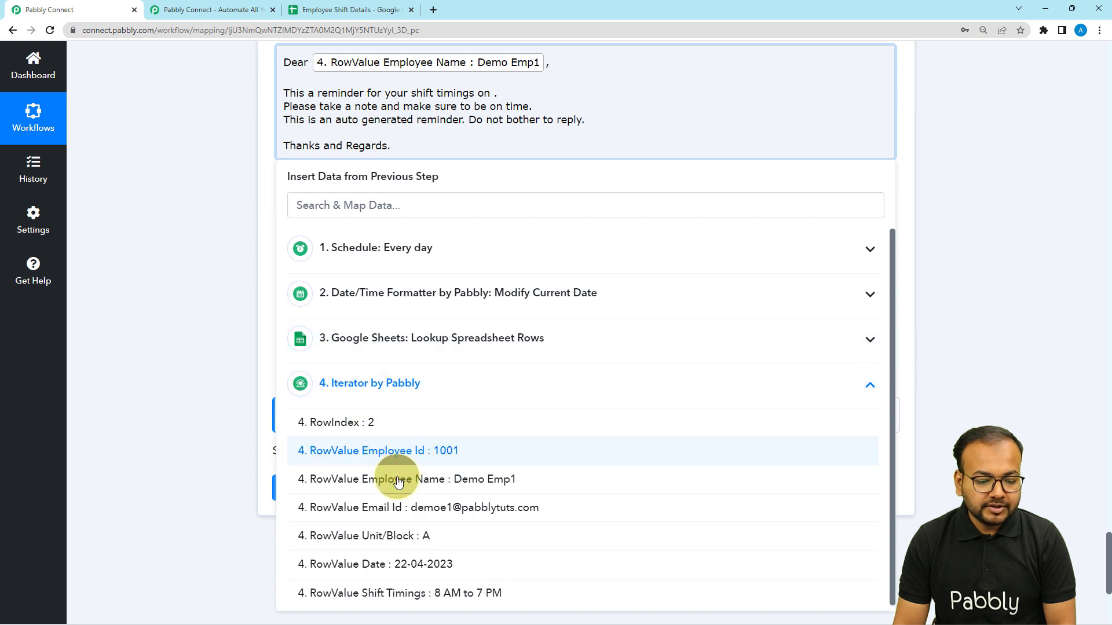
left_click(412, 570)
left_click(280, 95)
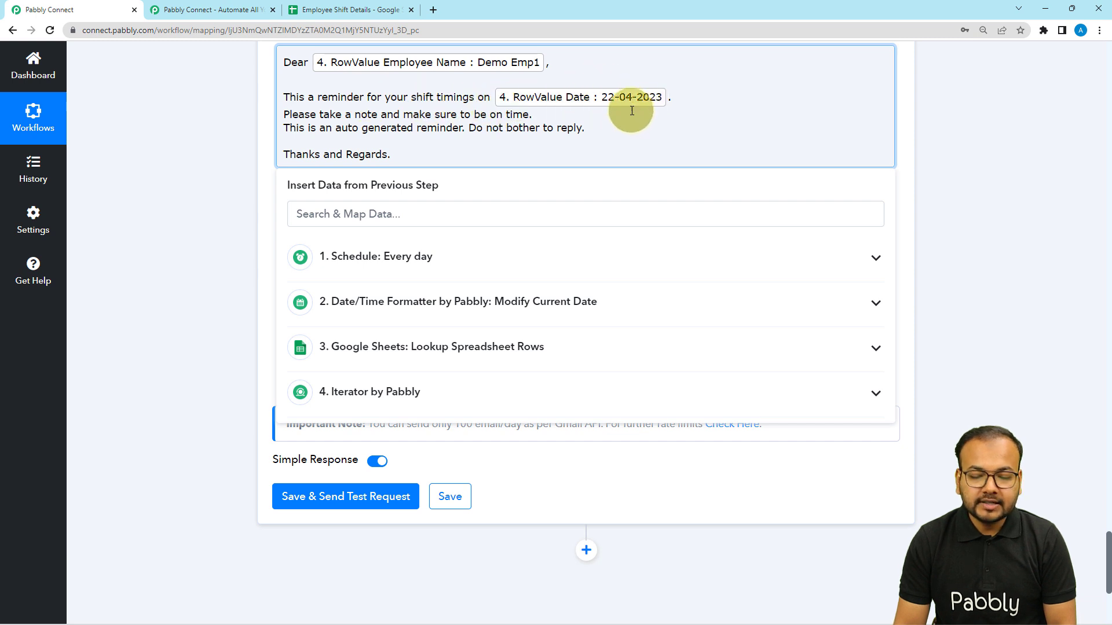
left_click(182, 202)
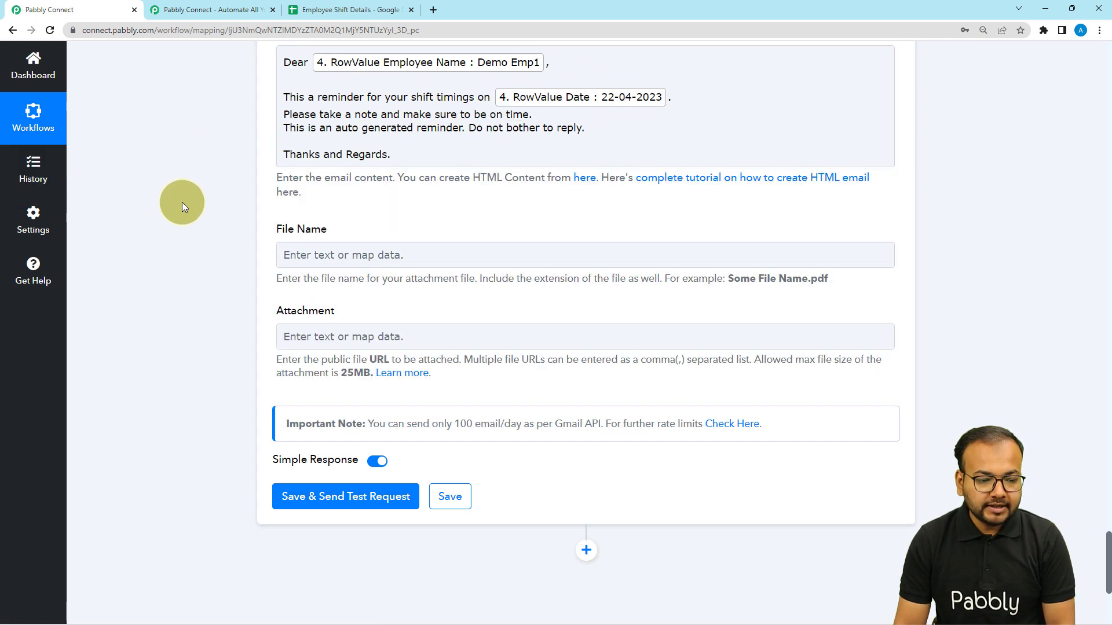
Review the Gmail action's recipient, sender name, subject, content and empty attachment fields
scroll(182, 202, "down", 2)
scroll(182, 203, "down", 1)
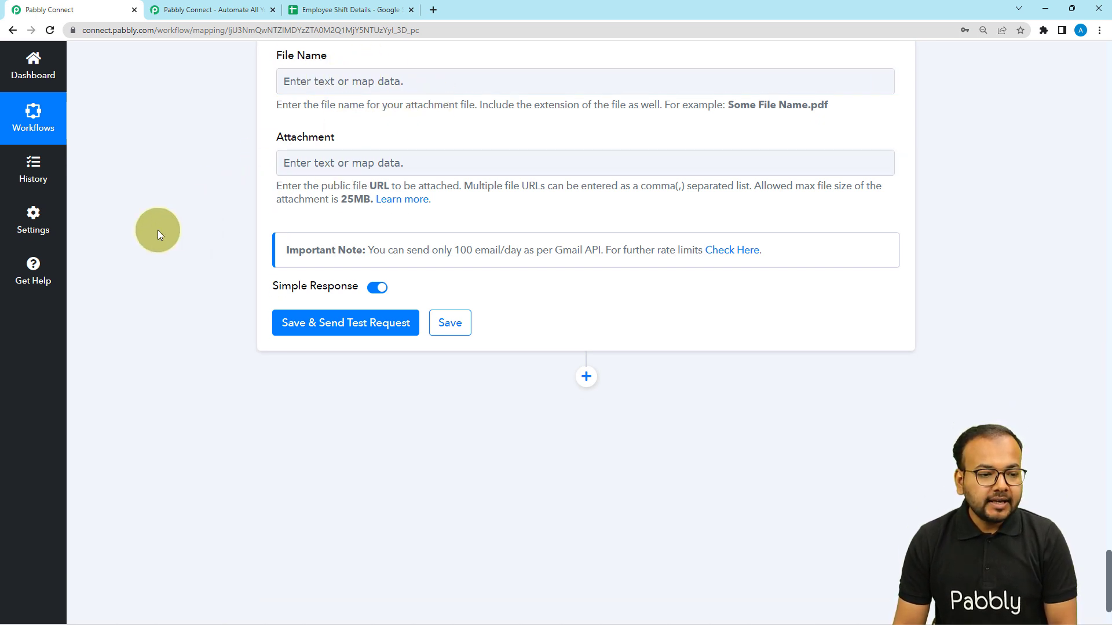
scroll(157, 231, "down", 2)
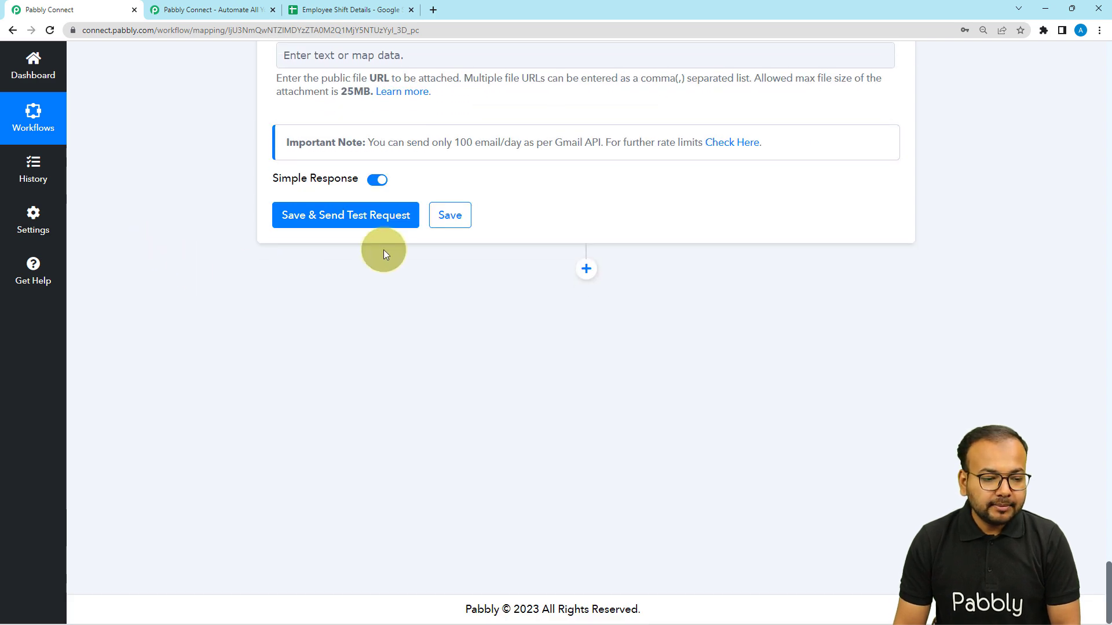
scroll(357, 290, "up", 7)
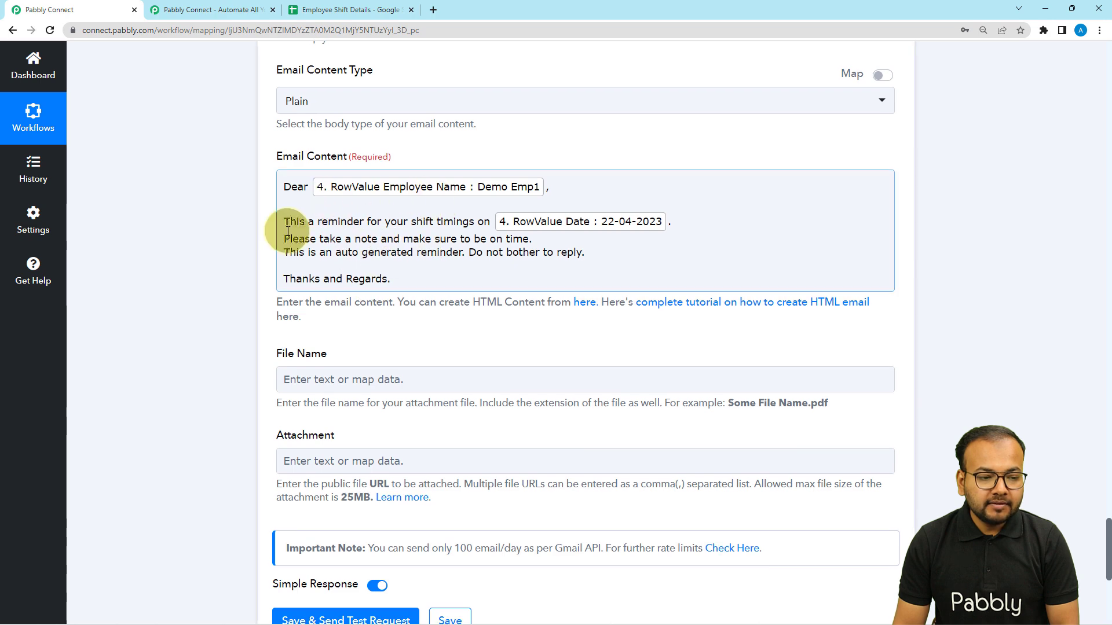
scroll(280, 229, "up", 8)
scroll(303, 226, "up", 3)
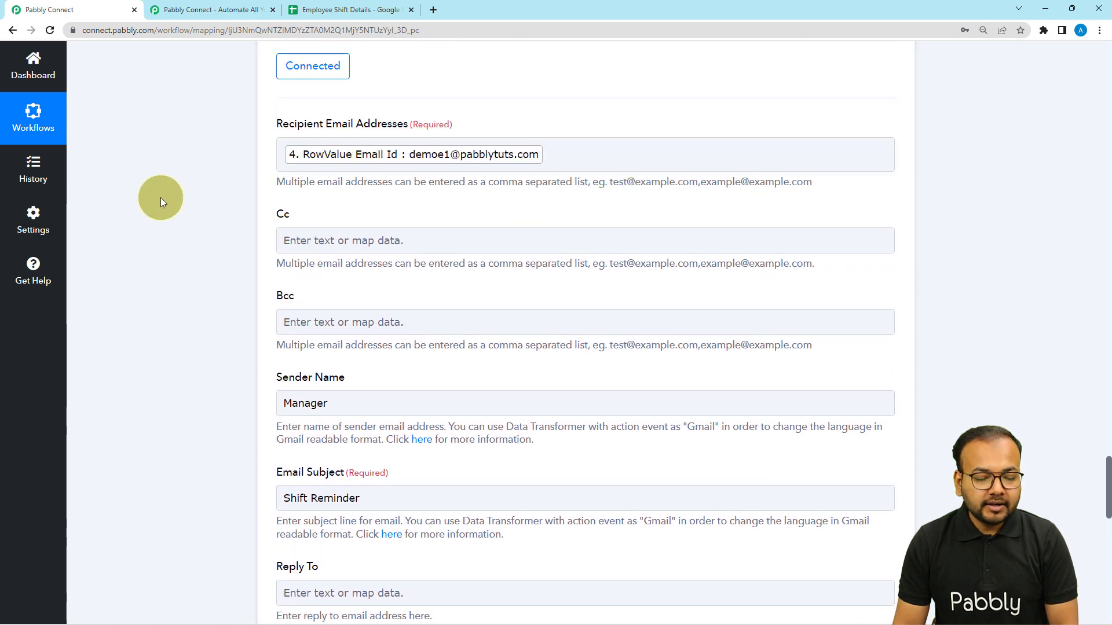
scroll(161, 198, "down", 4)
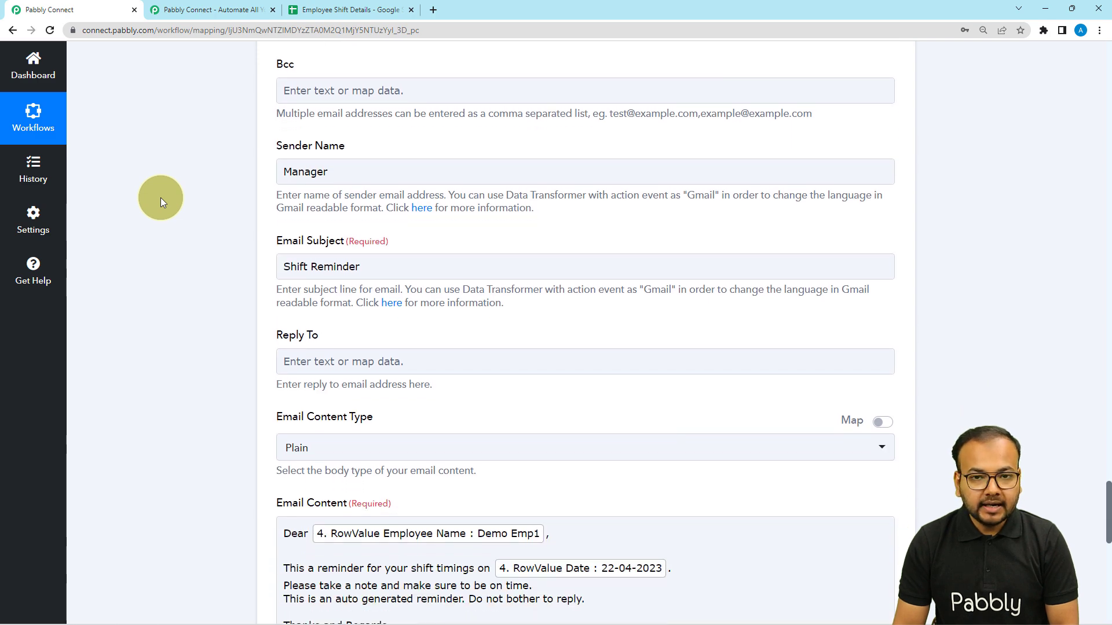
scroll(161, 197, "down", 2)
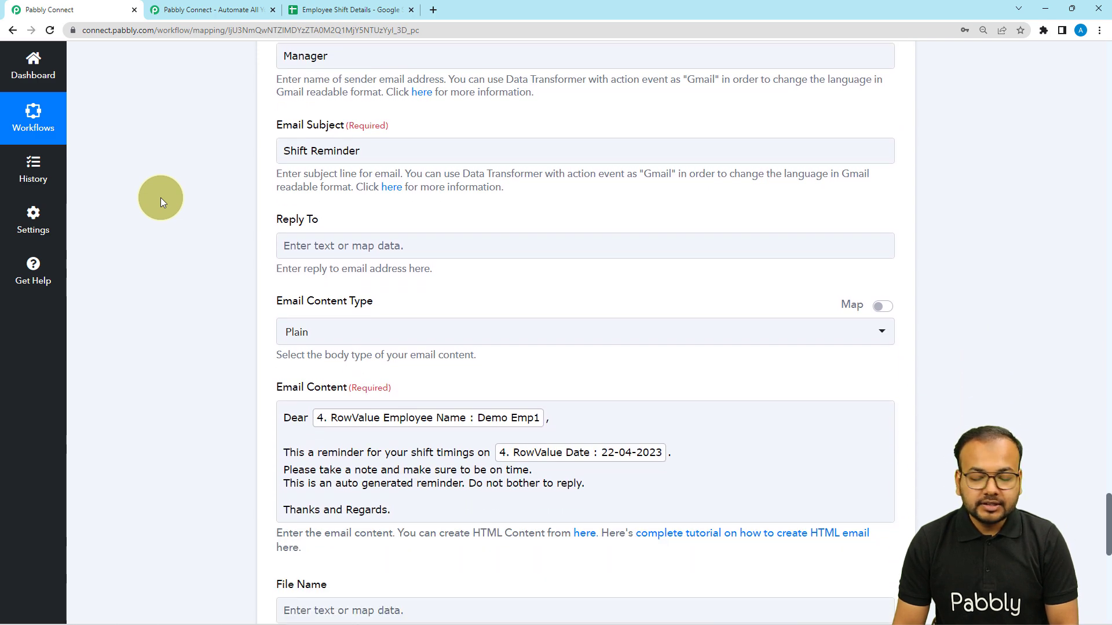
Save the Gmail action and send a test request, with the recipient's Gmail inbox open for comparison
scroll(161, 197, "down", 4)
scroll(161, 196, "down", 4)
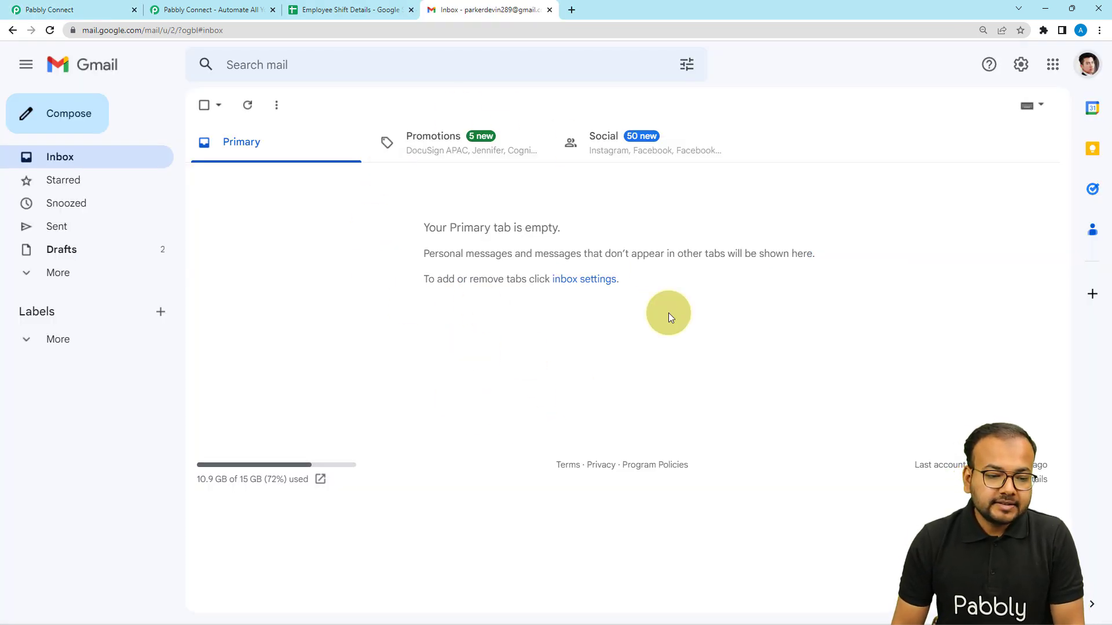
left_click(79, 12)
left_click(301, 273)
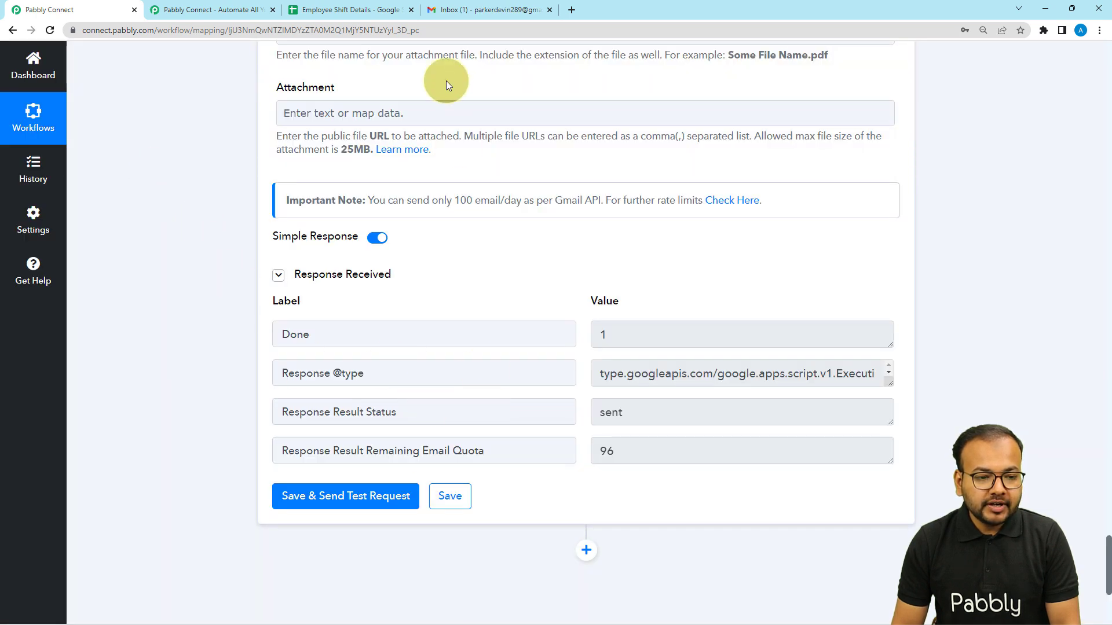
Switch to Gmail, open the received Shift Reminder email and check its sender, employee name, shift date and message text
left_click(478, 15)
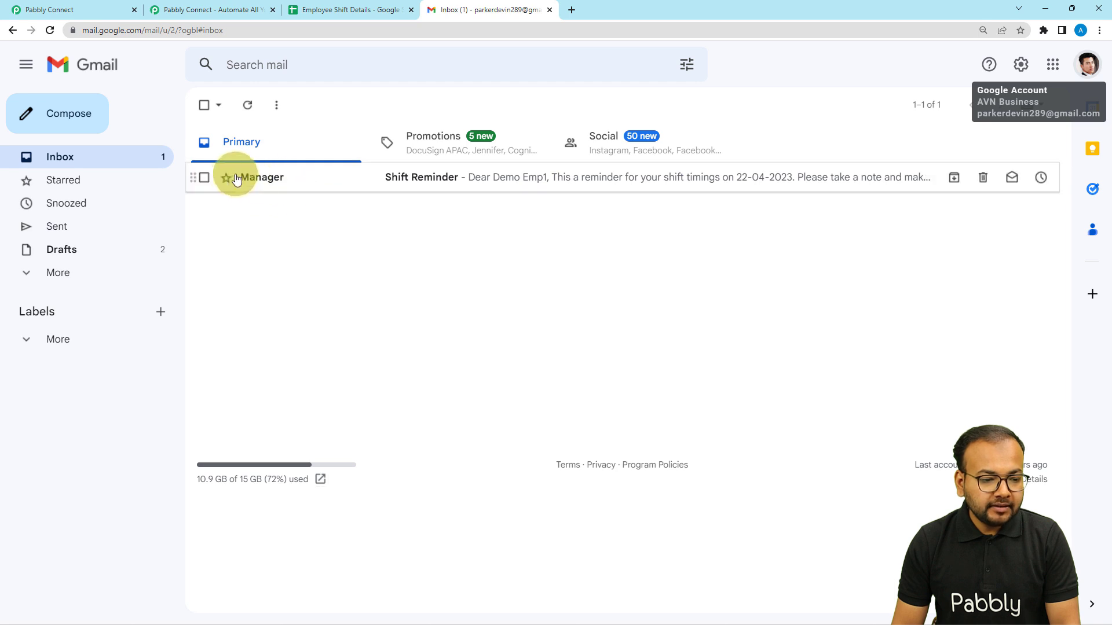
mouse_move(281, 185)
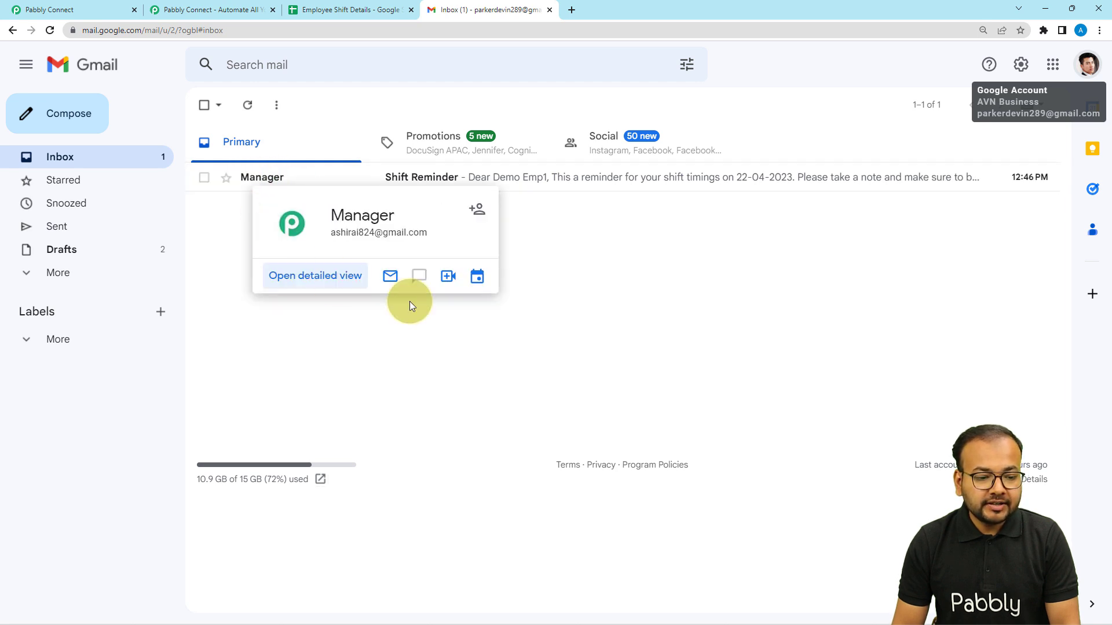
left_click(432, 178)
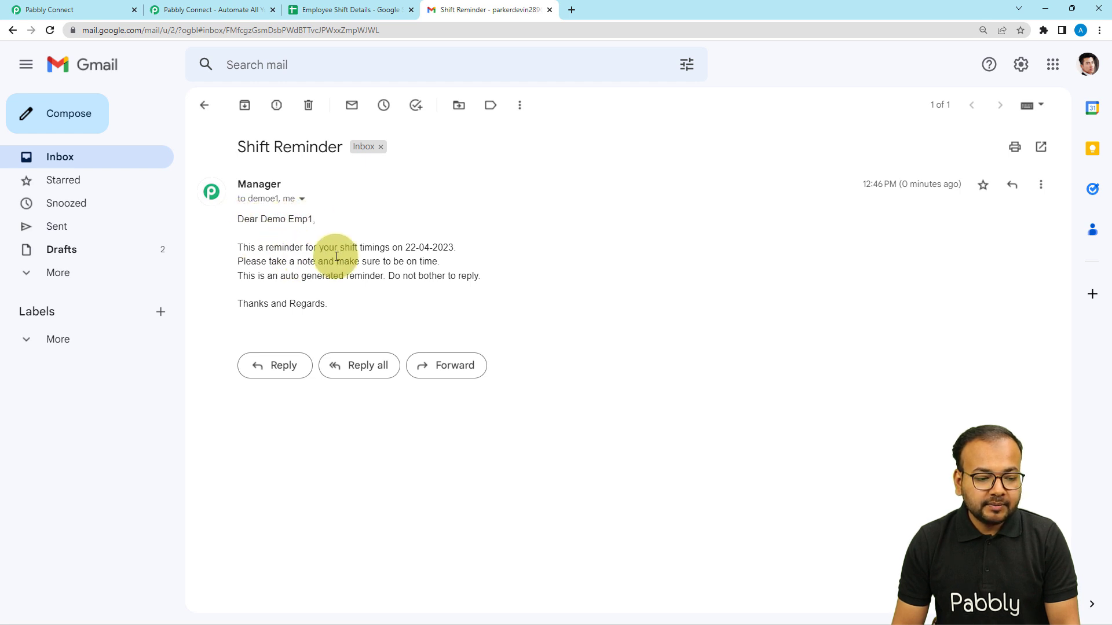
left_click_drag(405, 247, 456, 249)
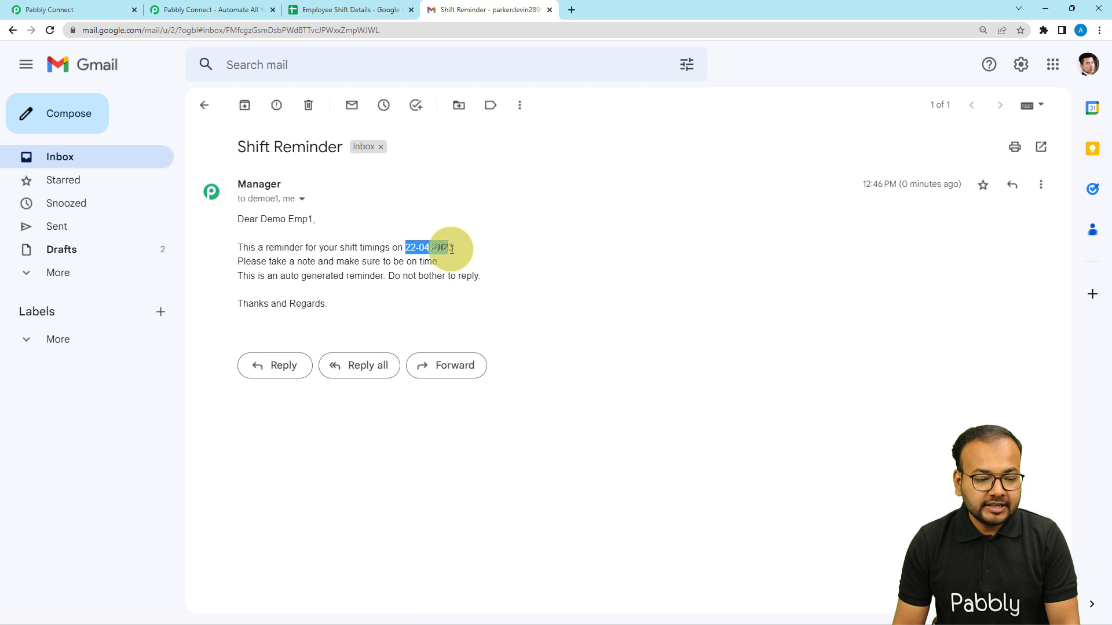
left_click(360, 263)
left_click_drag(345, 262, 429, 268)
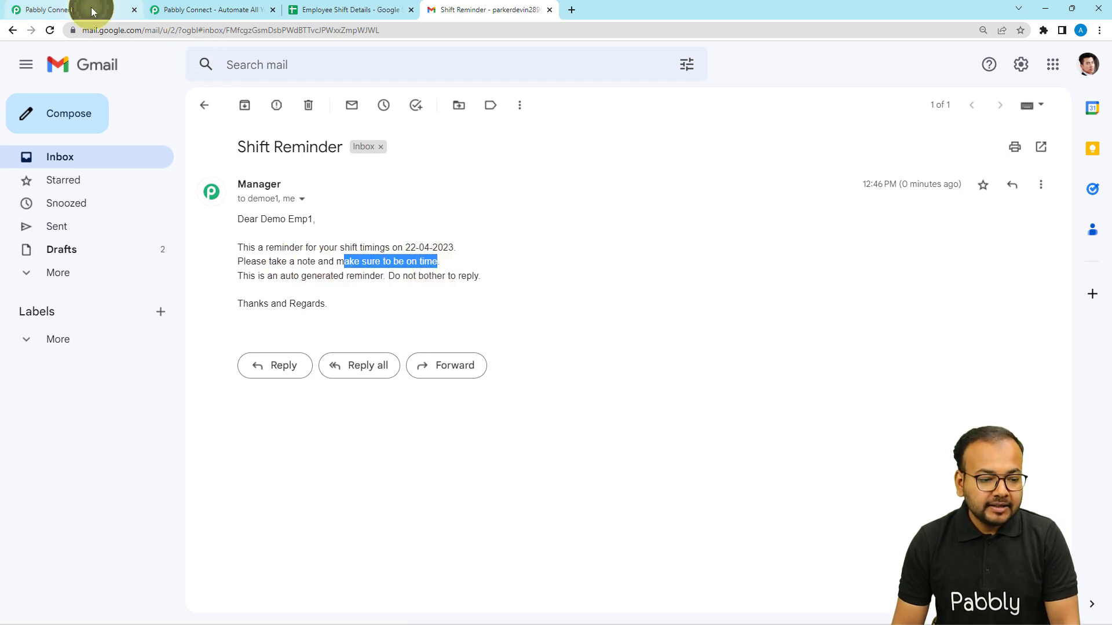
left_click_drag(273, 220, 328, 225)
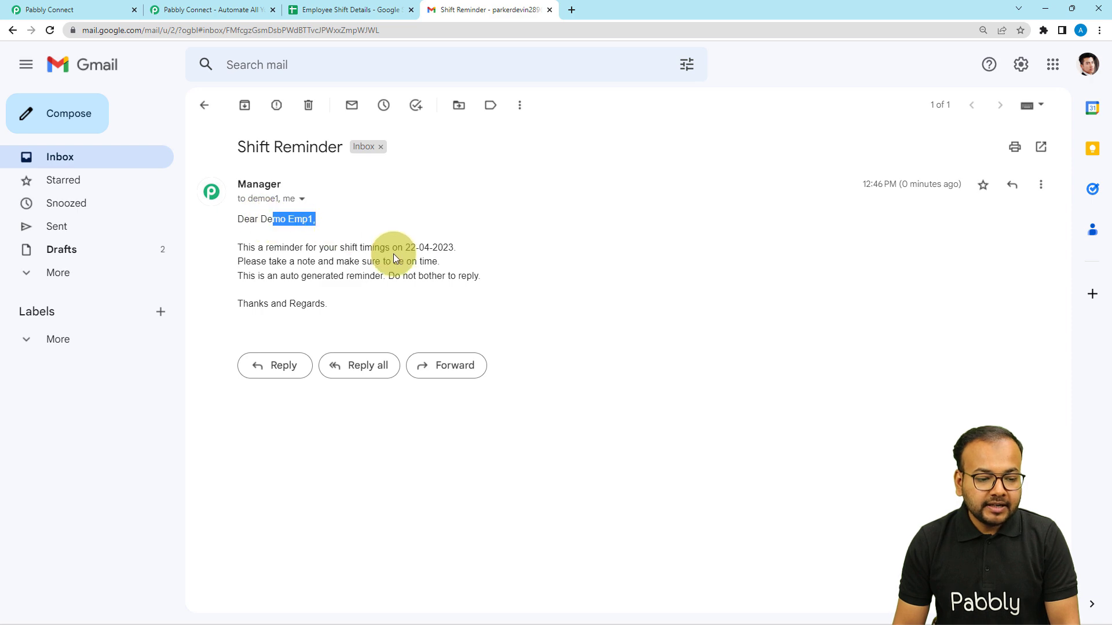
left_click_drag(404, 248, 455, 249)
Switch back to Pabbly Connect, review the Gmail action's mapped content and test response, and collapse the response
left_click(54, 10)
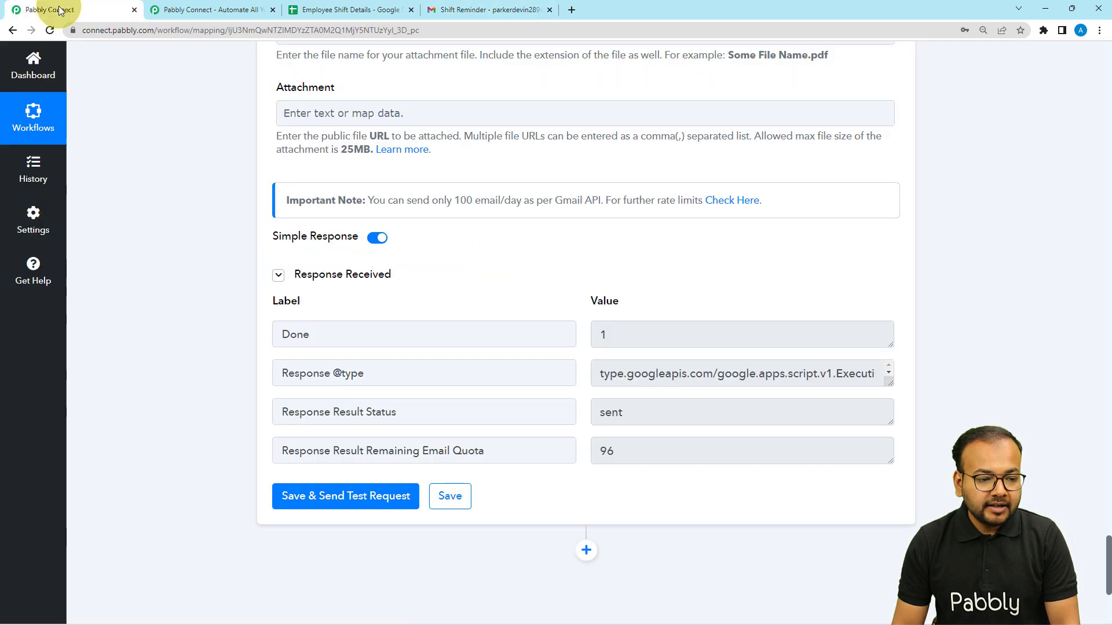
scroll(183, 240, "up", 6)
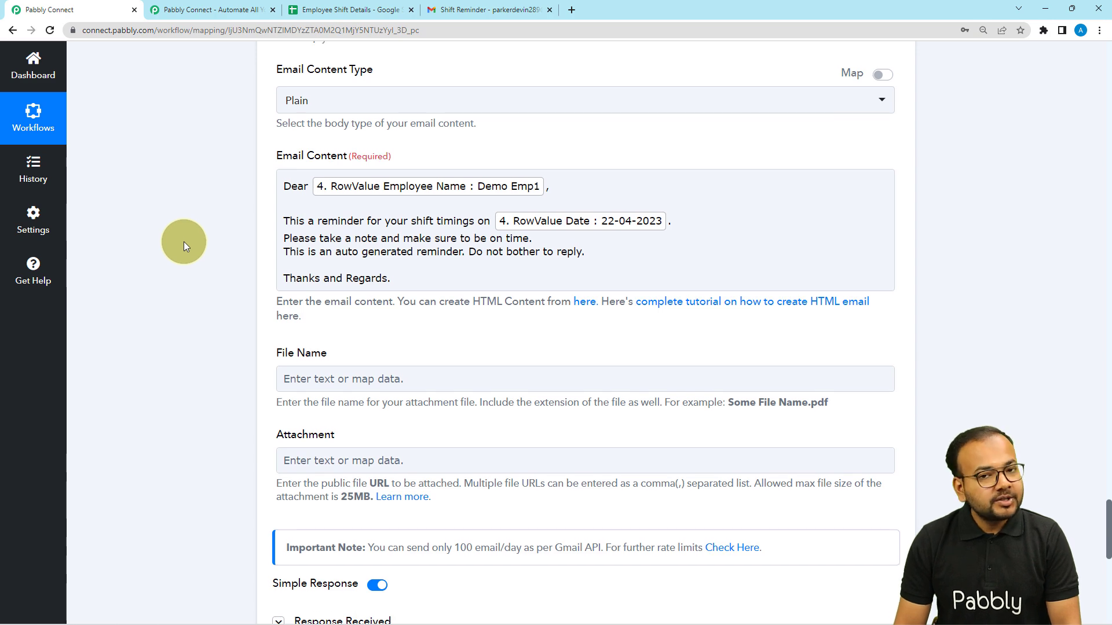
scroll(188, 254, "down", 5)
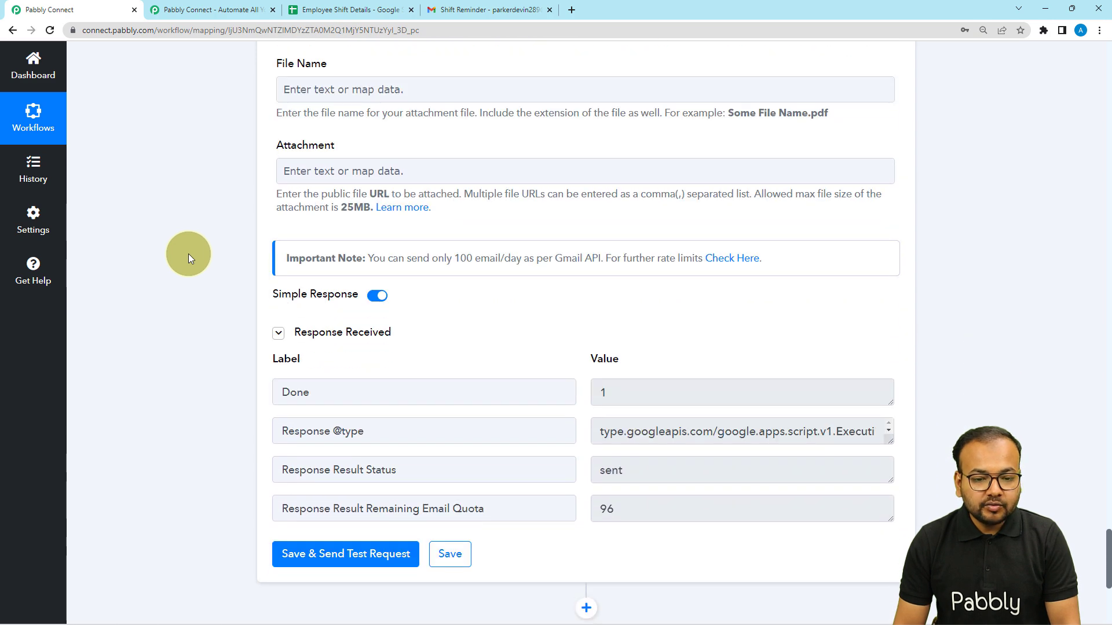
scroll(188, 254, "down", 3)
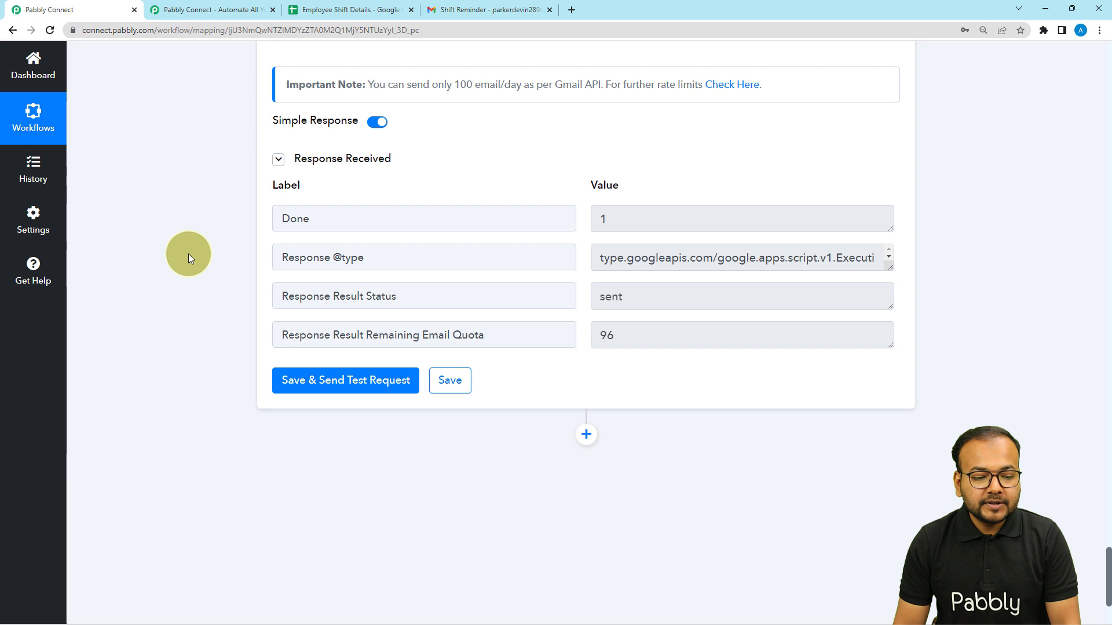
left_click(329, 166)
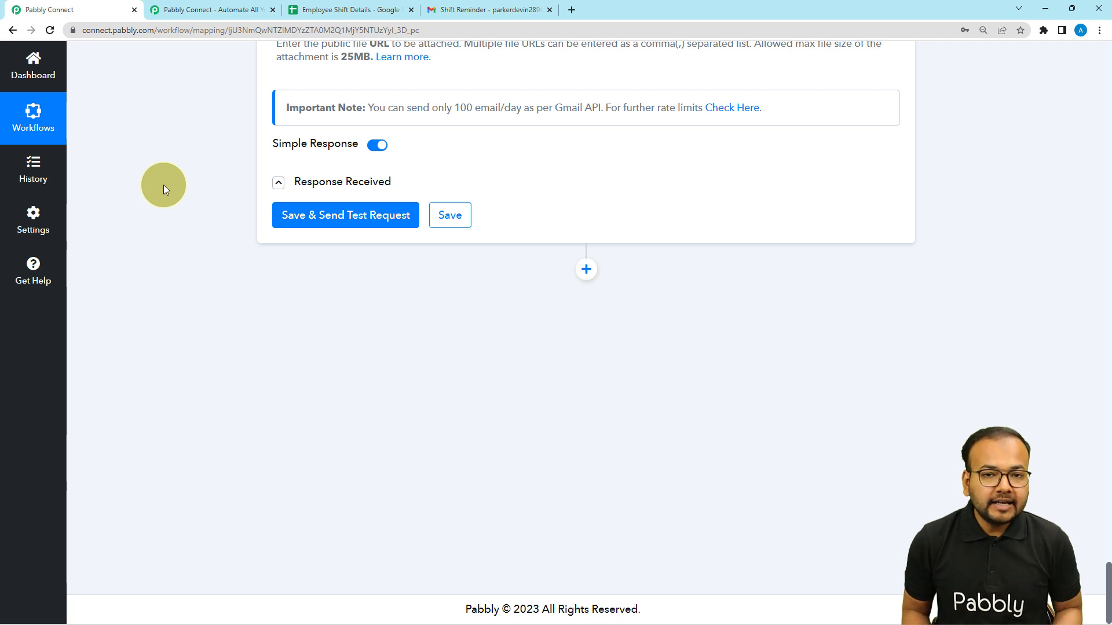
Check the shift dates in the Employee Shift Details spreadsheet and return to the Pabbly Connect workflow
left_click(339, 15)
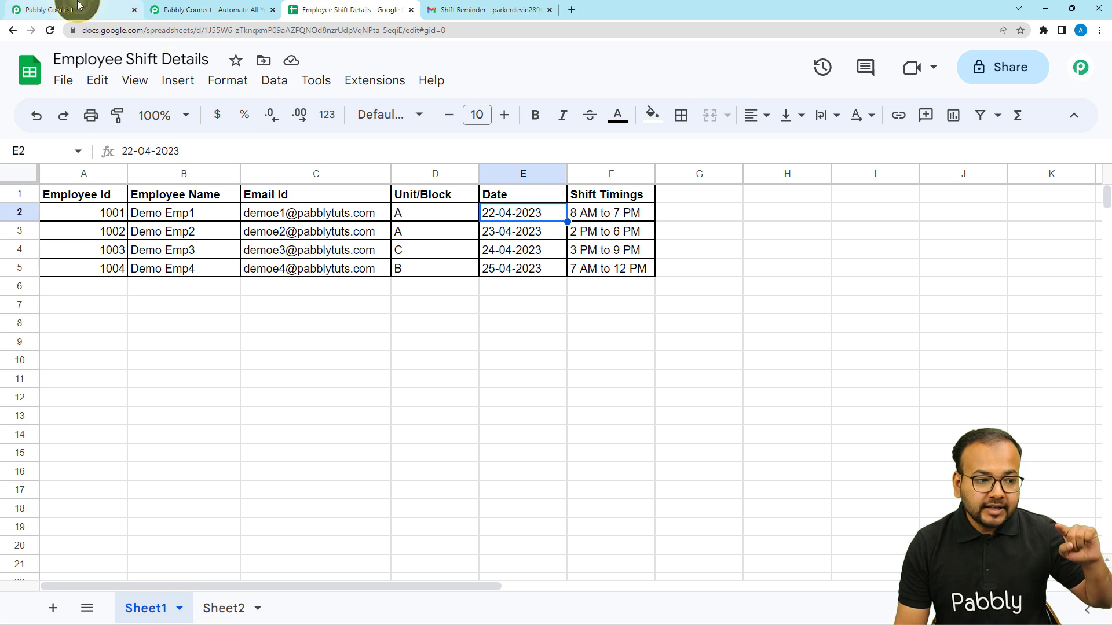
left_click(97, 7)
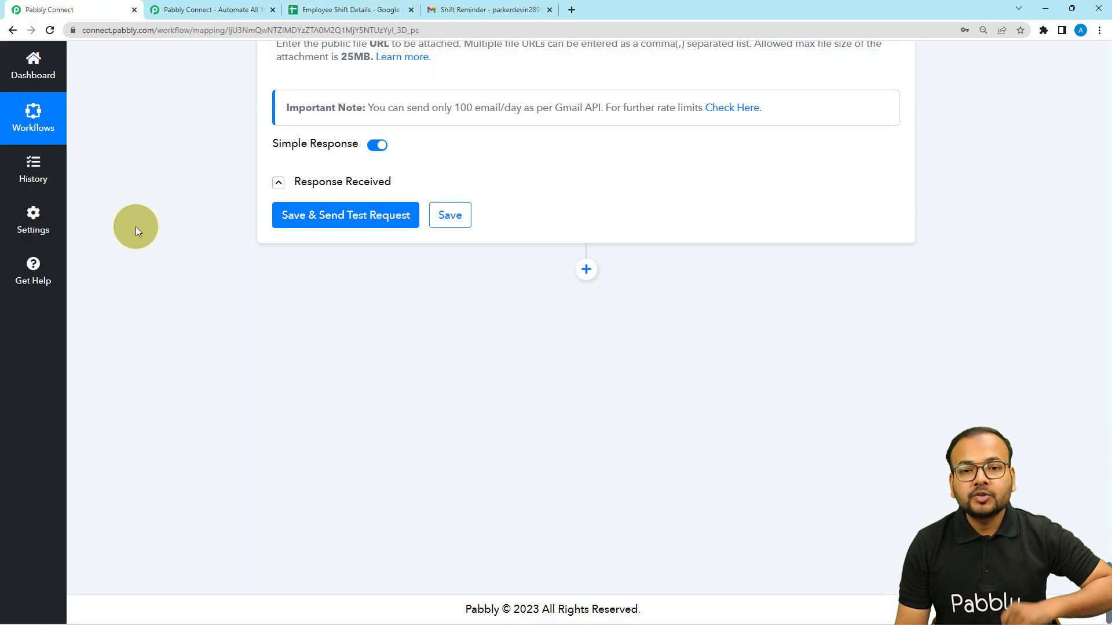